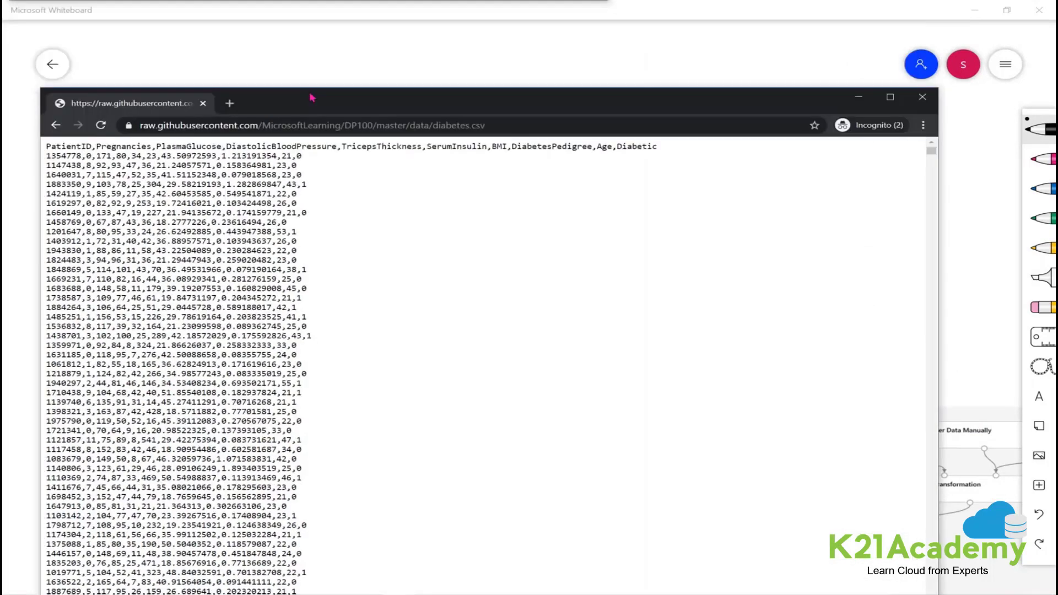
Maximize the browser window with diabetes.csv, enlarge the text and examine the column headers from PatientID to Diabetic
double_click(312, 98)
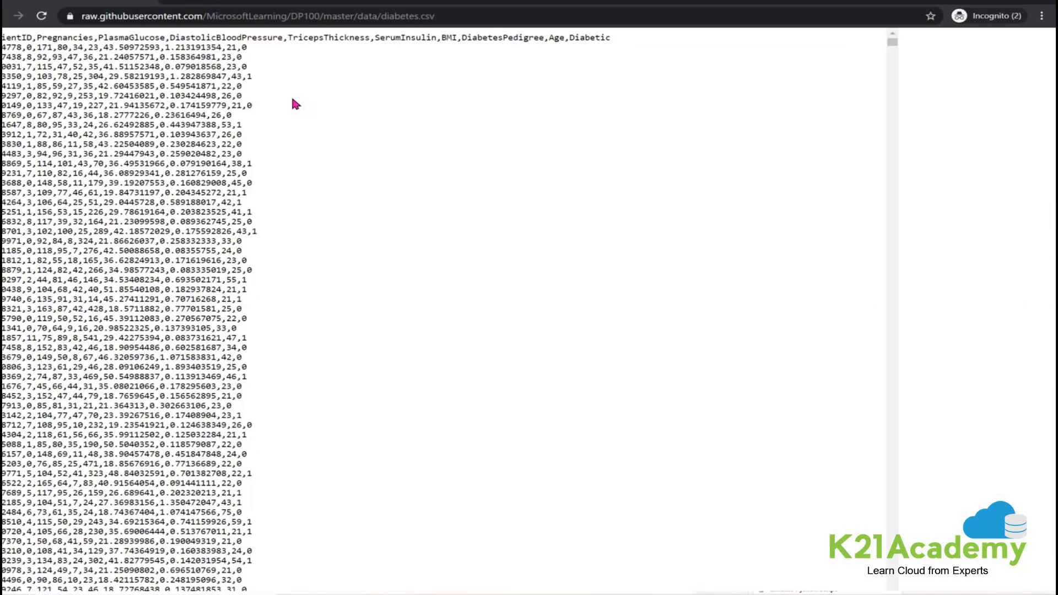
key(ctrl+plus)
key(ctrl+plus)
key(ctrl+plus)
key(ctrl+plus)
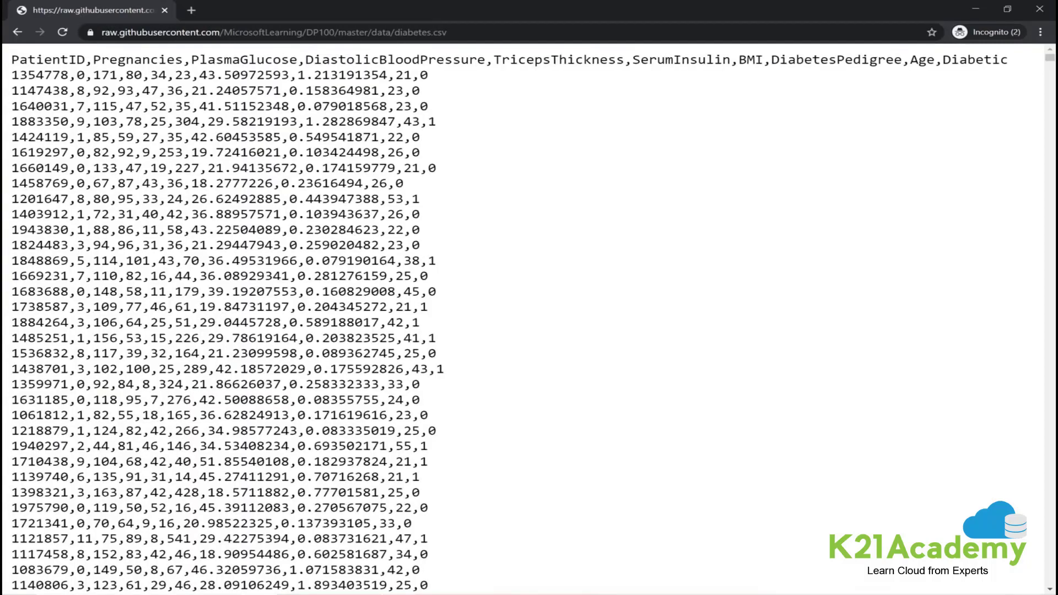
drag(11, 55, 79, 60)
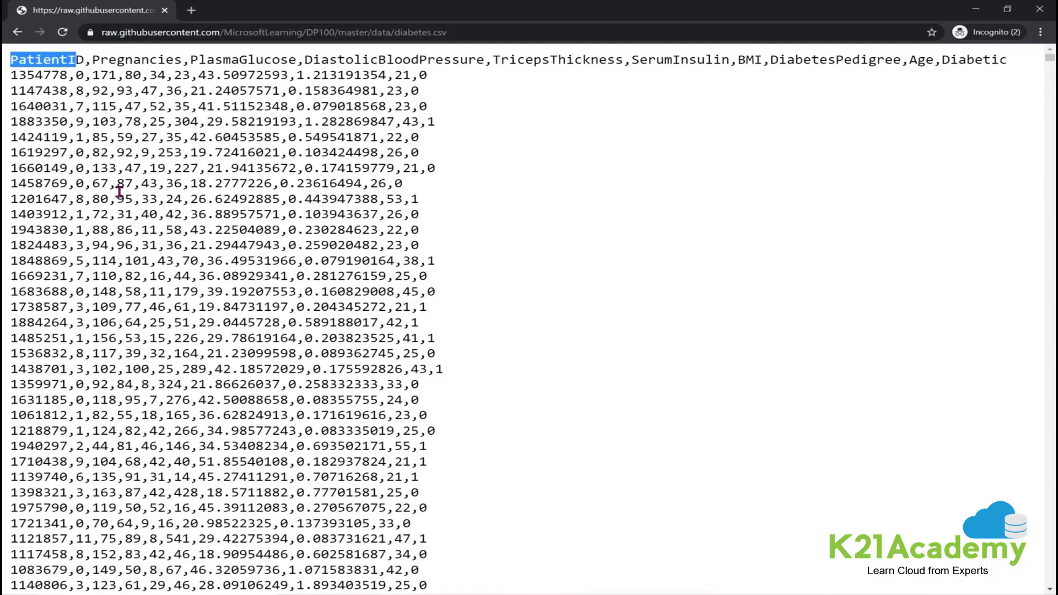
key(ctrl+plus)
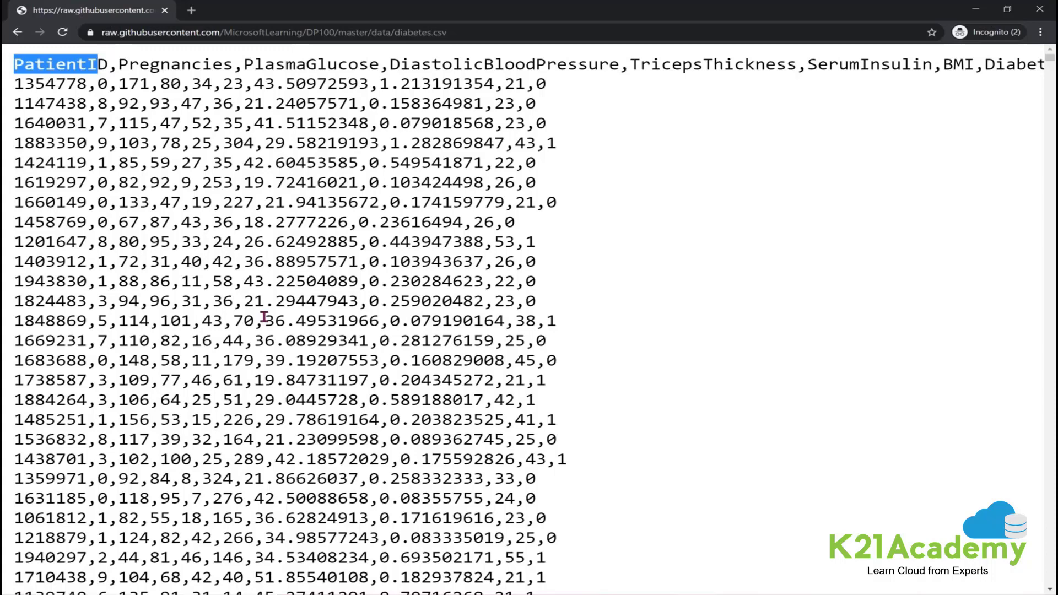
key(ctrl+minus)
scroll(264, 317, down, 1)
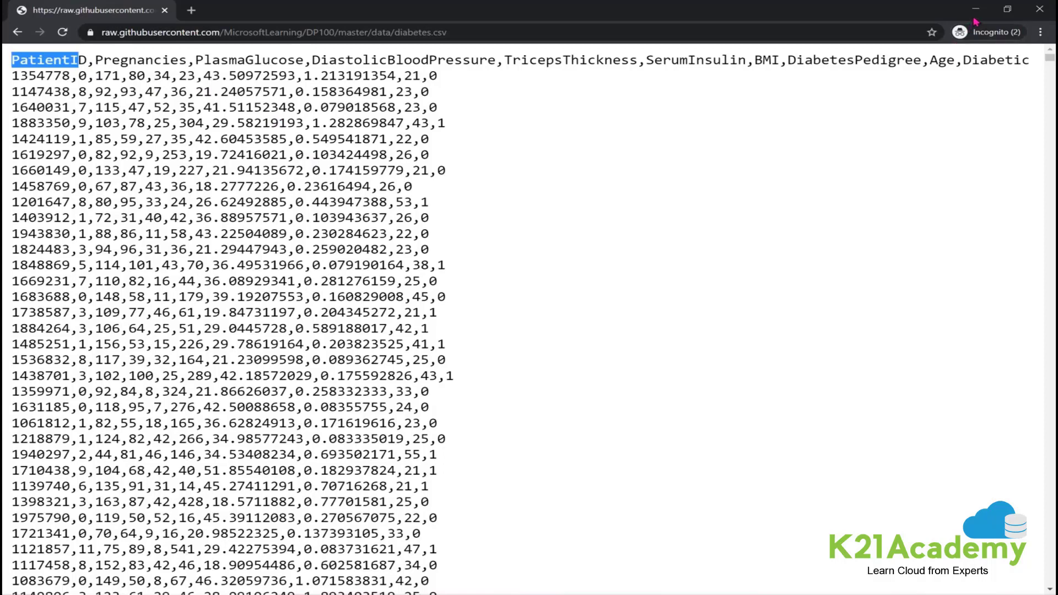
click(63, 62)
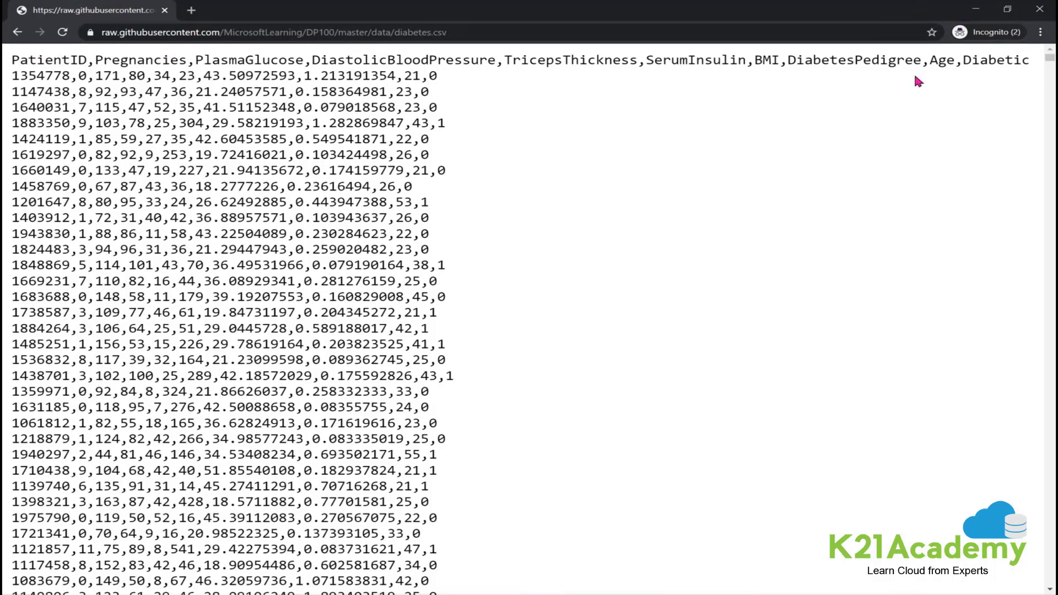
Switch to Microsoft Whiteboard and examine the Classification diagram from the online source through the experiment pipeline to Evaluate Model
drag(915, 76, 529, 0)
click(405, 106)
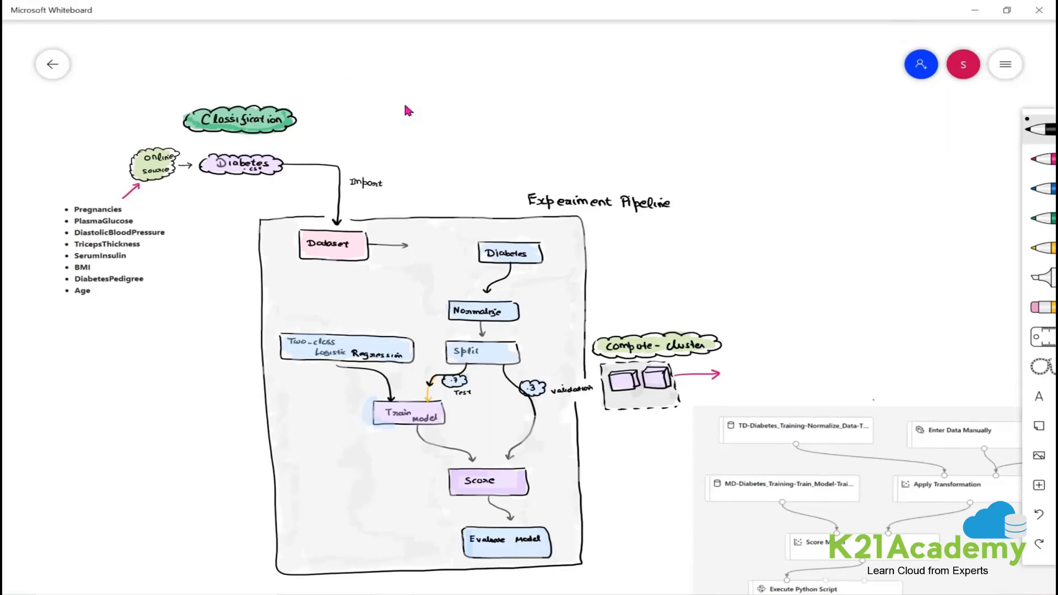
drag(405, 106, 675, 101)
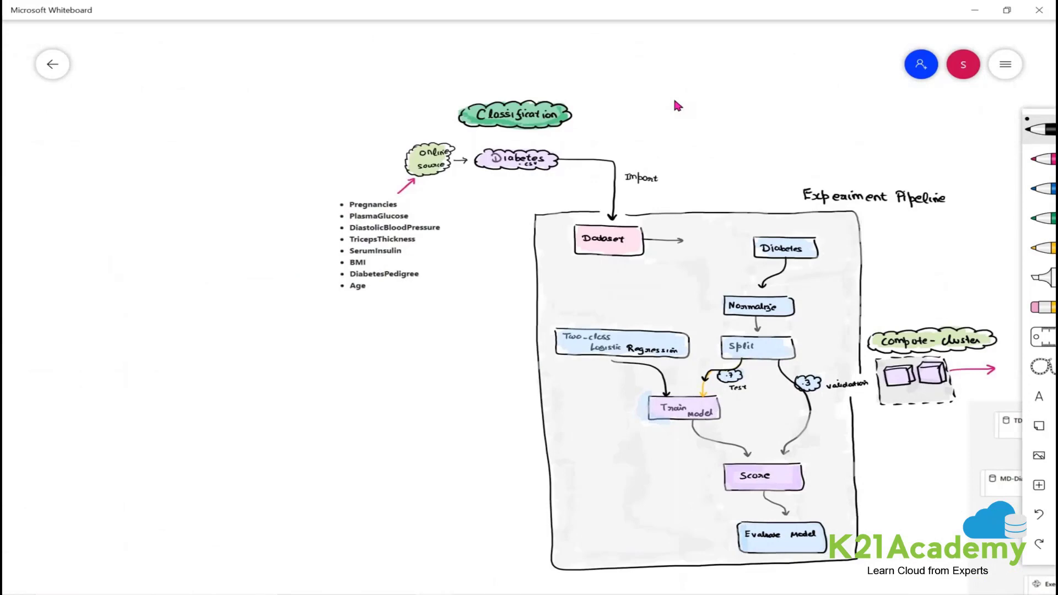
scroll(675, 101, up, 3)
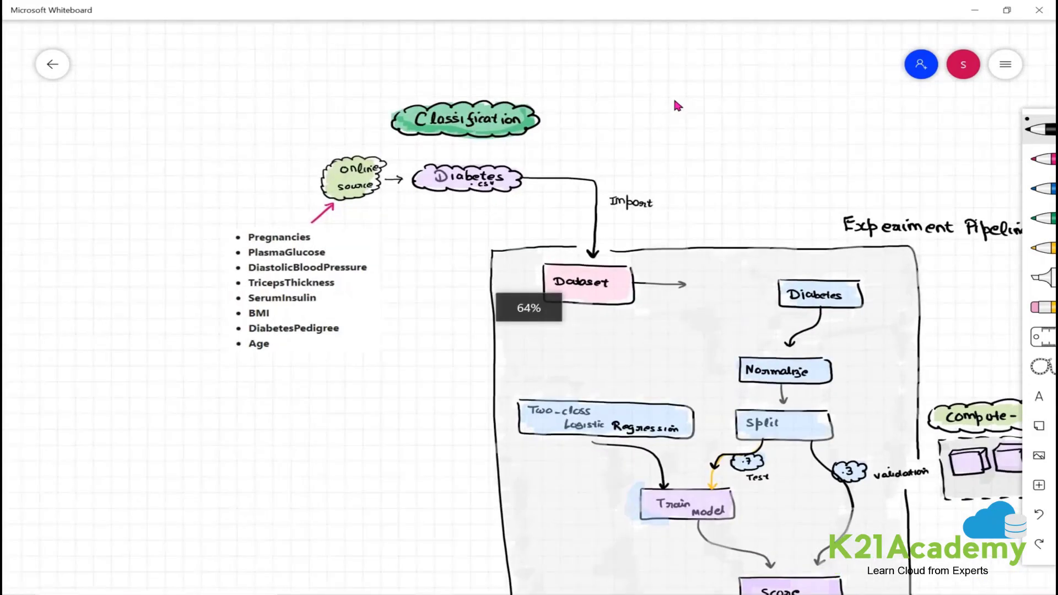
scroll(679, 105, up, 1)
drag(549, 157, 654, 123)
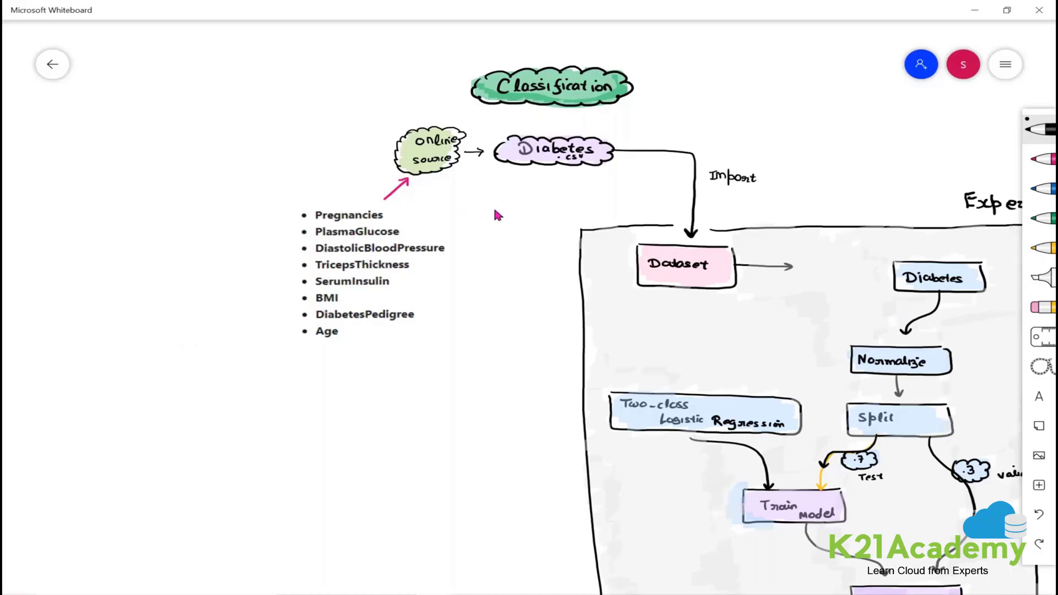
drag(495, 210, 453, 206)
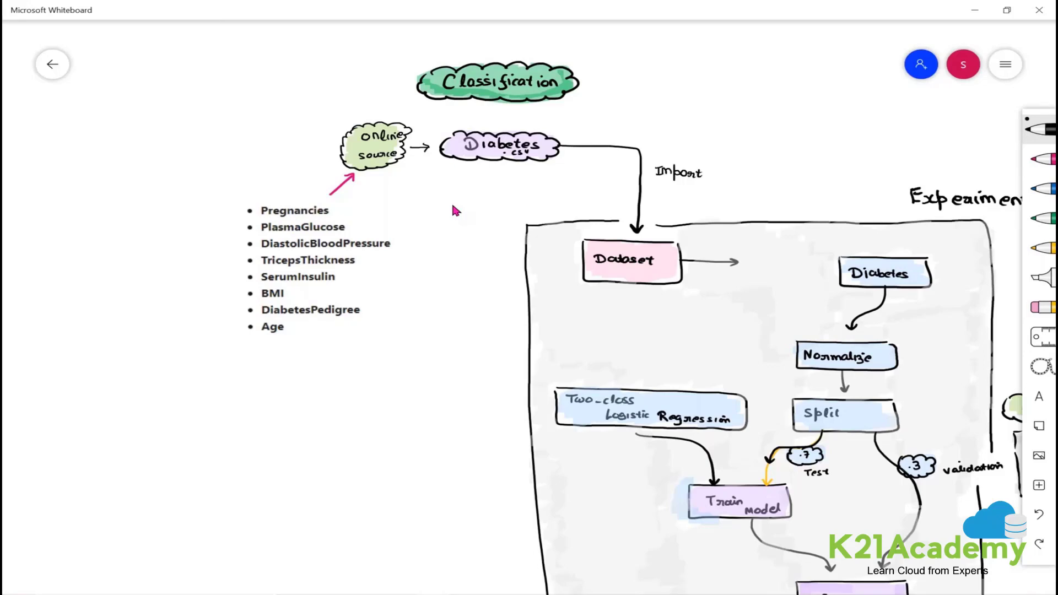
drag(452, 206, 310, 177)
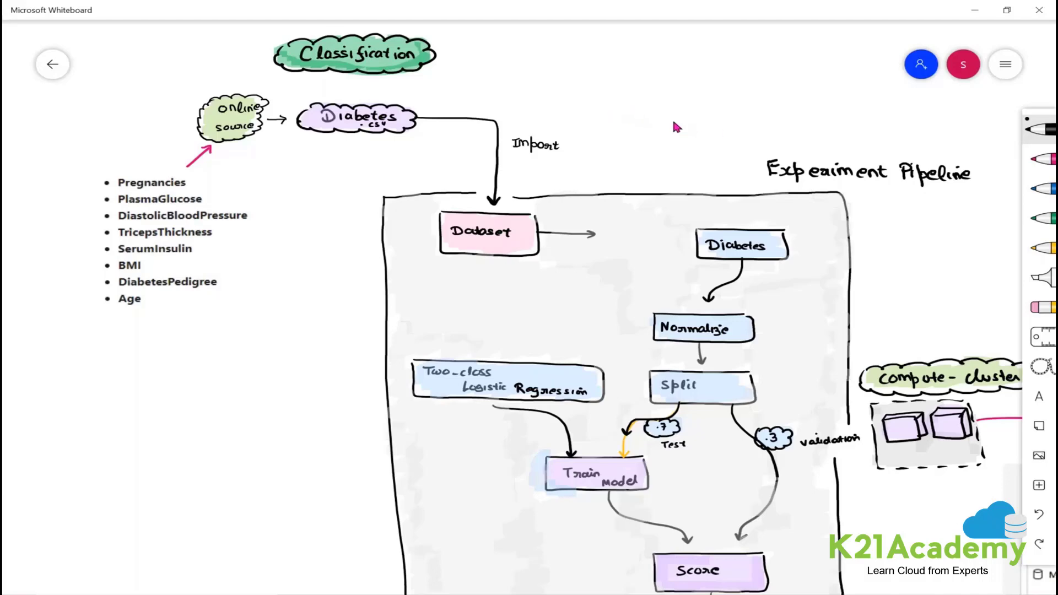
drag(670, 118, 583, 69)
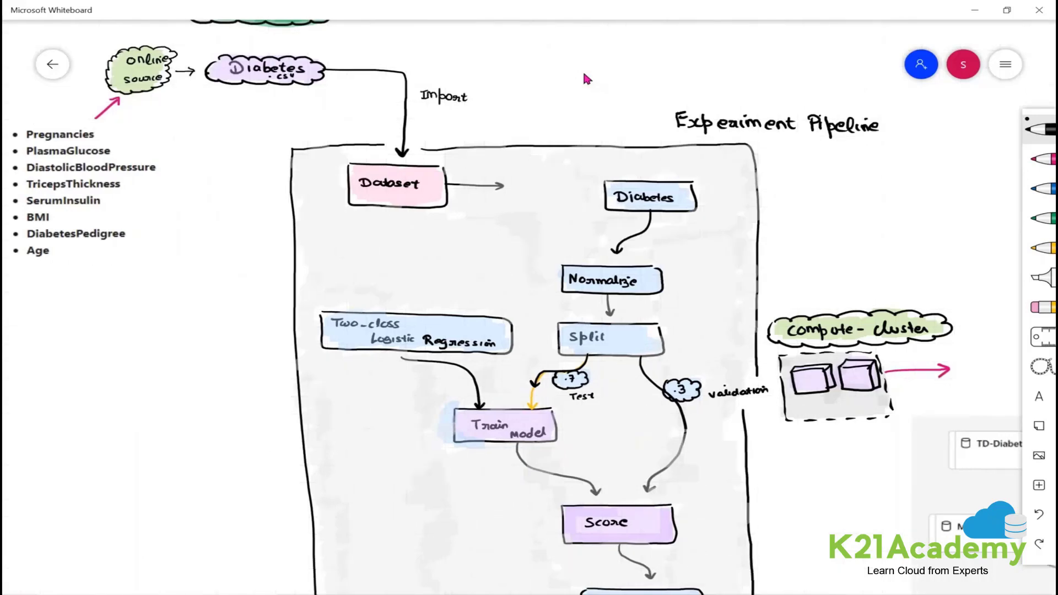
scroll(583, 69, down, 2)
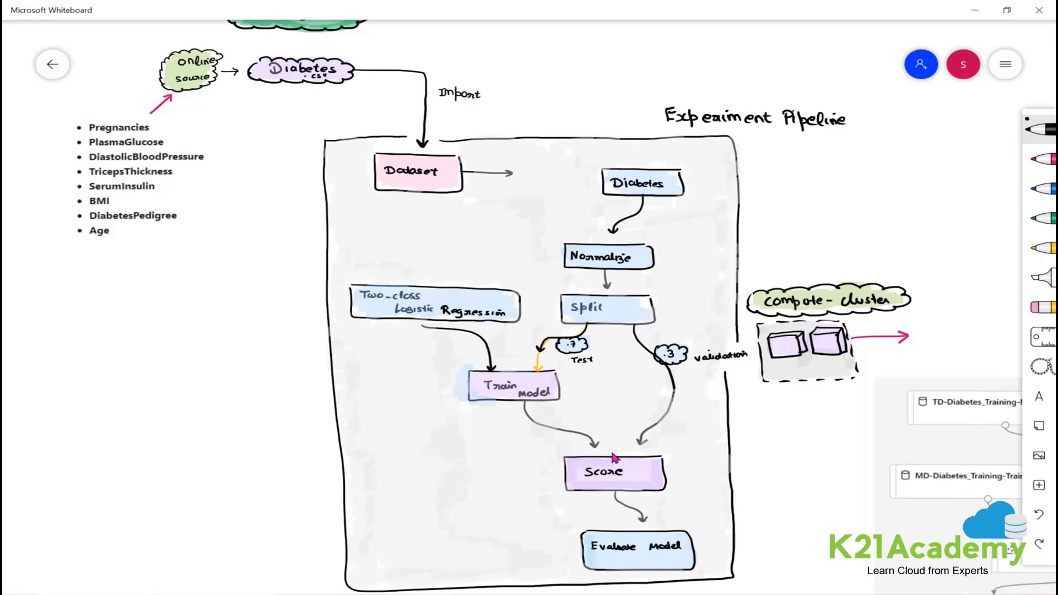
Switch to the browser window with the Azure portal and maximize it
key(alt+Tab)
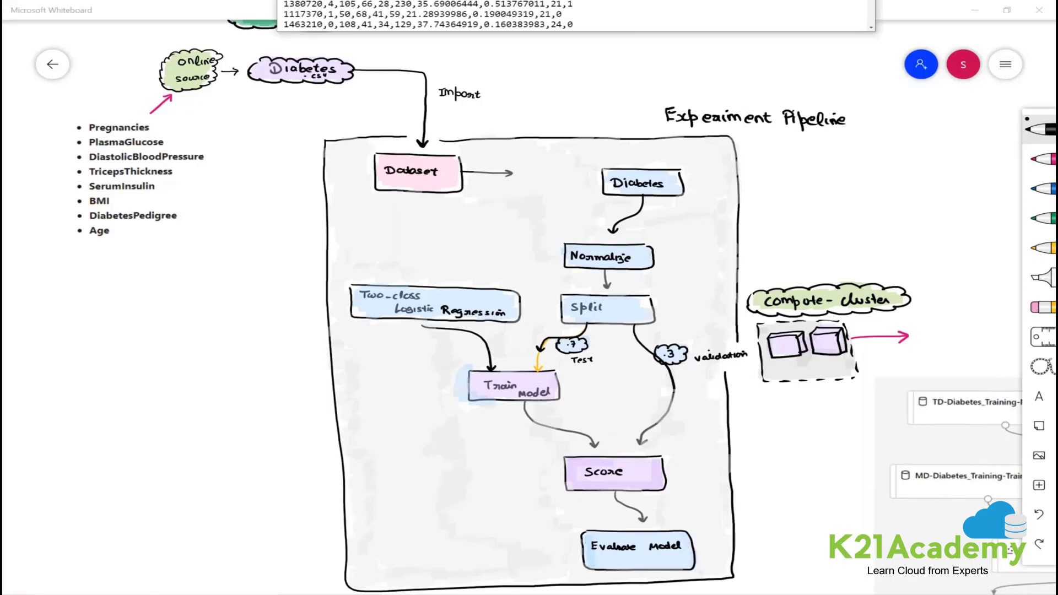
key(alt+Tab)
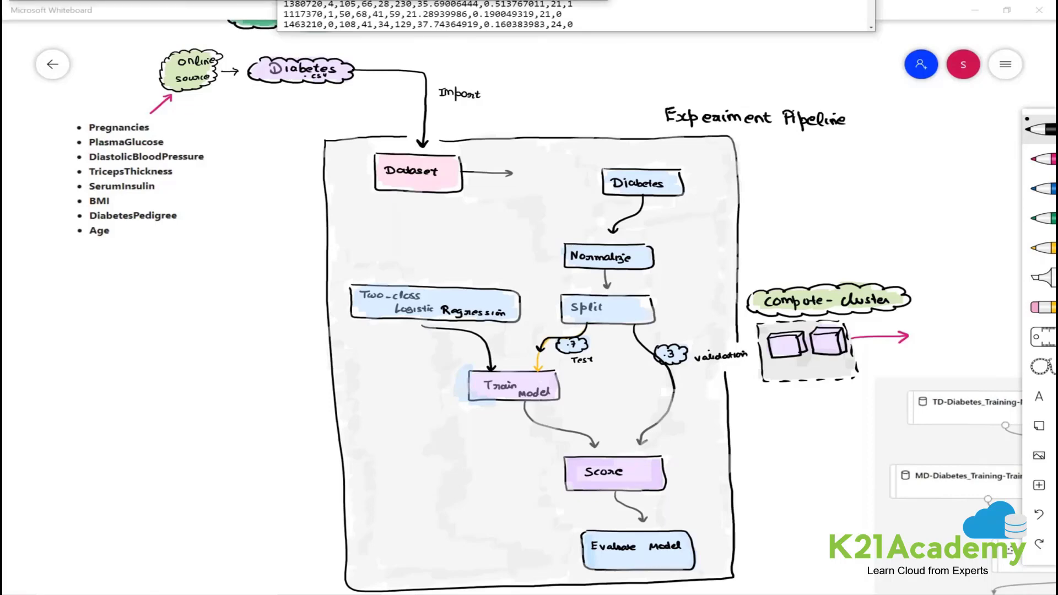
drag(537, 0, 609, 167)
double_click(608, 168)
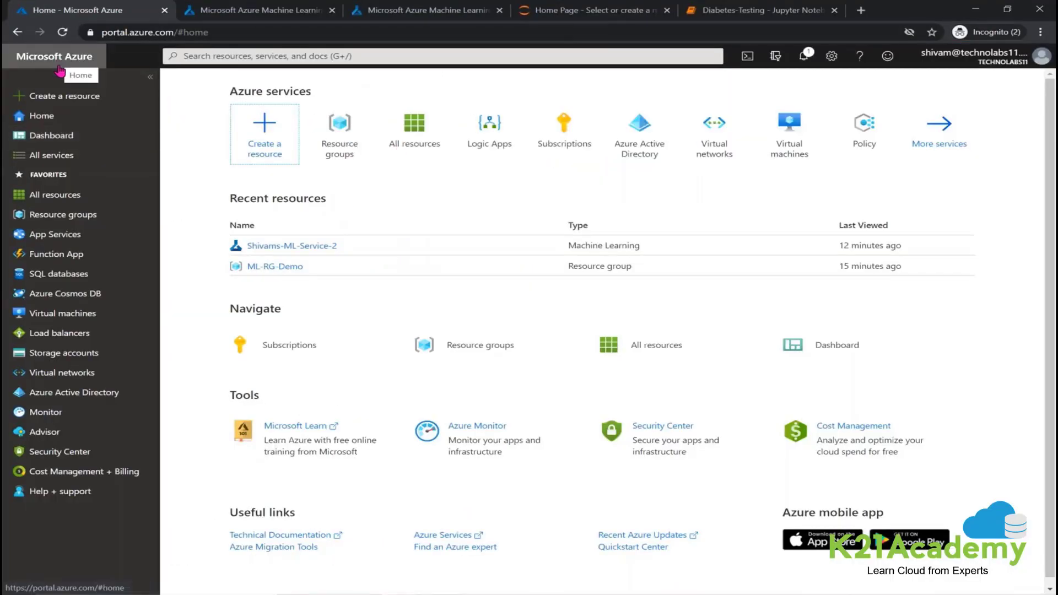
Search the new-resource catalogue for "machine learning" and start creating a Machine Learning workspace
click(58, 100)
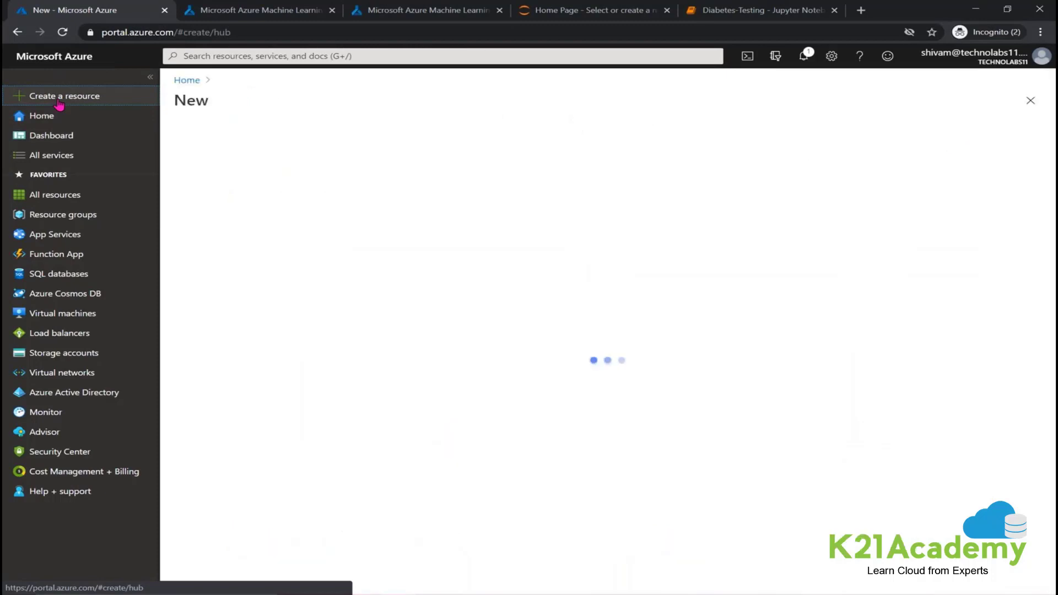
text(ma)
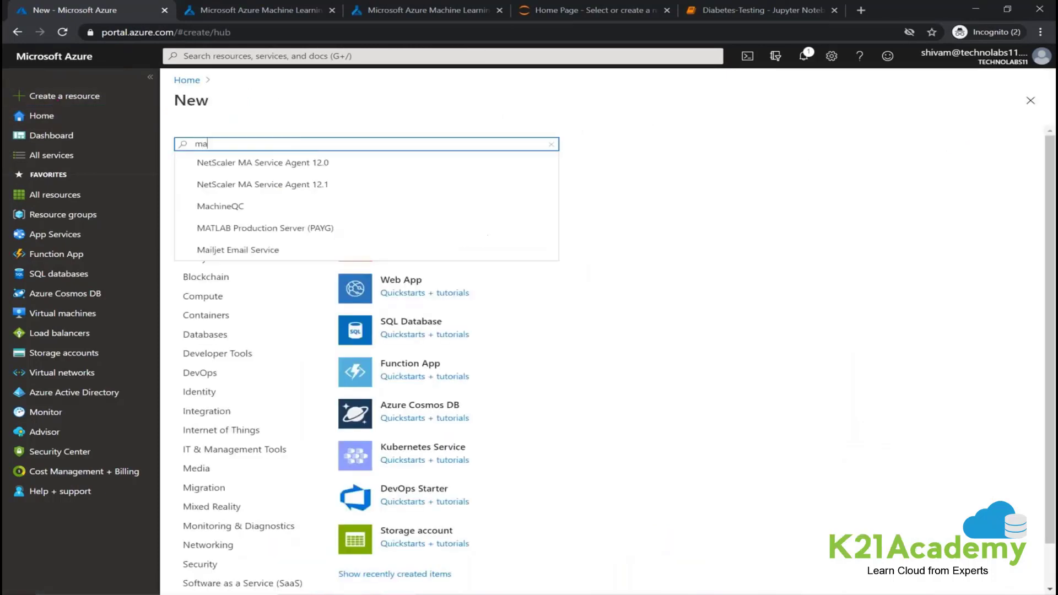
text(chine l)
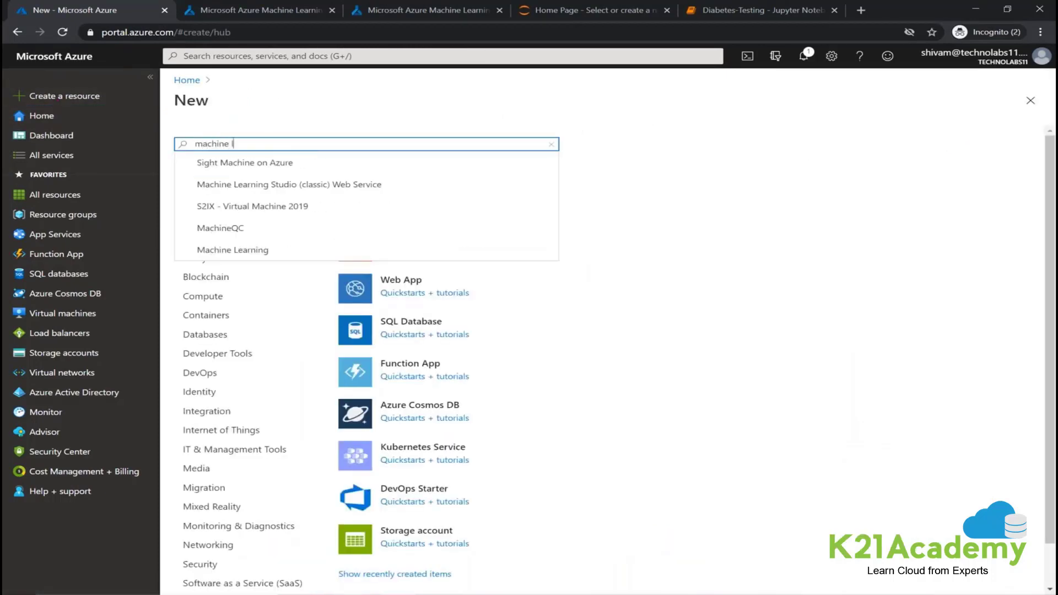
text(earning)
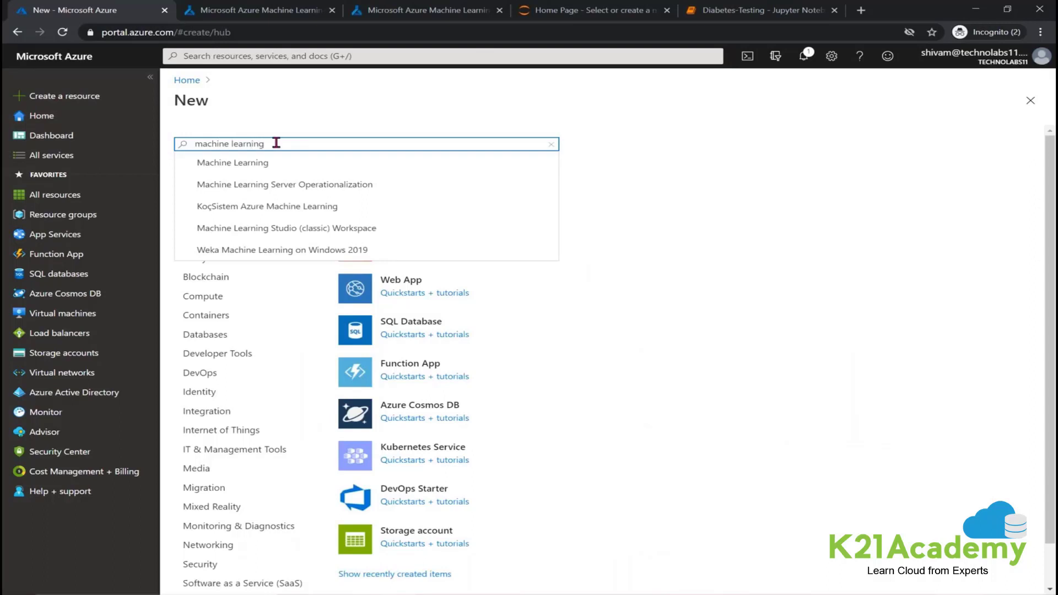
click(263, 163)
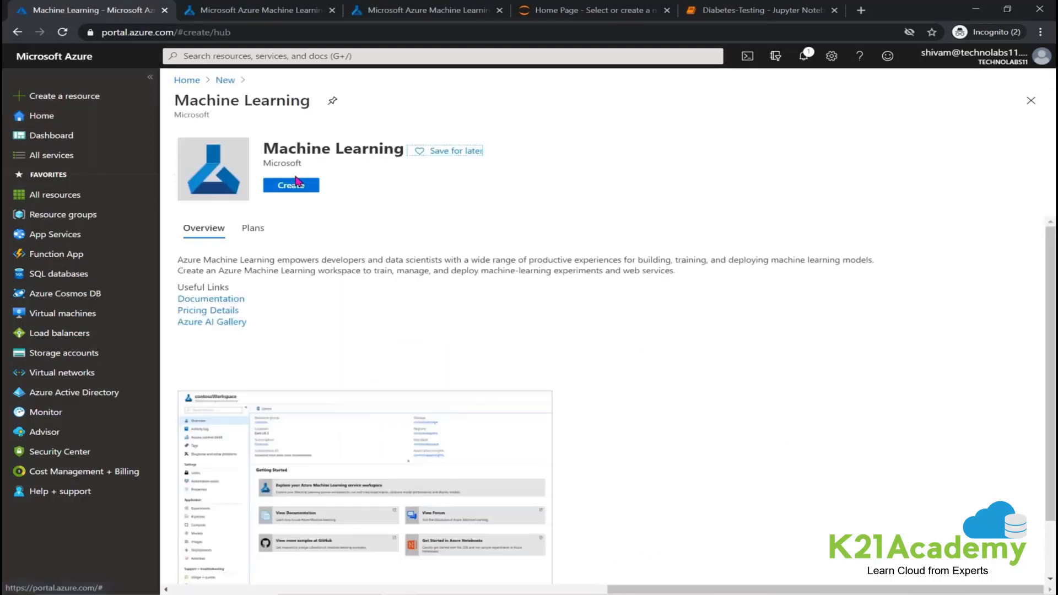
click(296, 184)
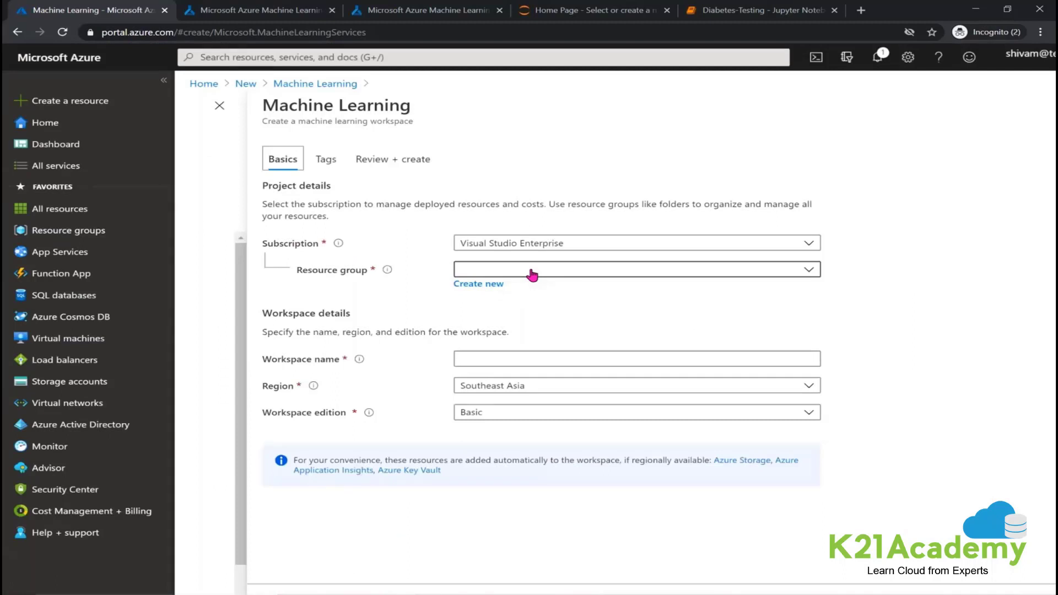
Assign the workspace to resource group NetworkWatcherRG and name it with the owner's first name followed by "-ML-Service-Demo-2"
click(532, 274)
click(485, 381)
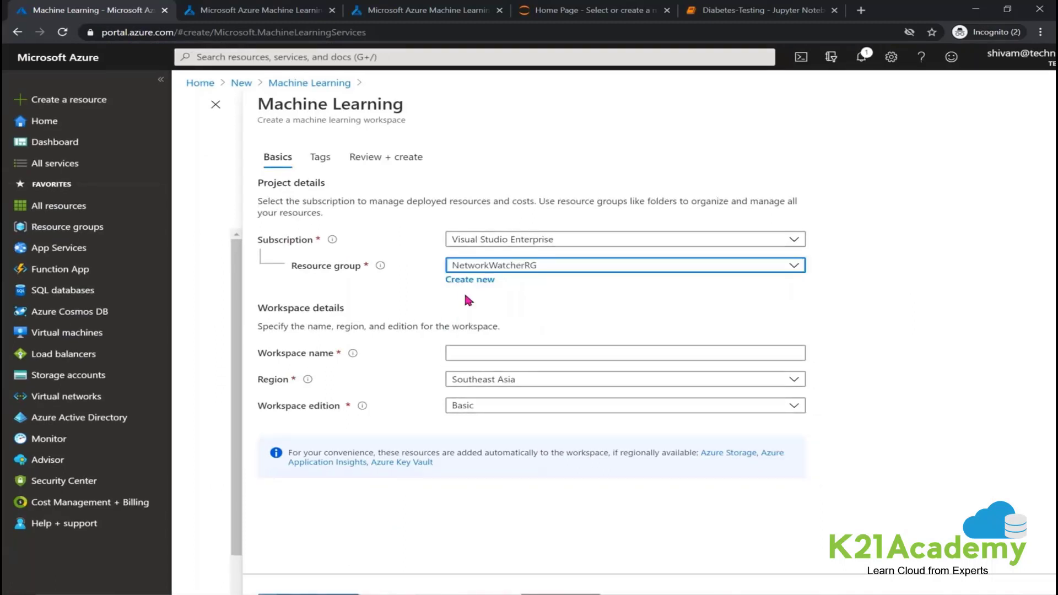
click(475, 351)
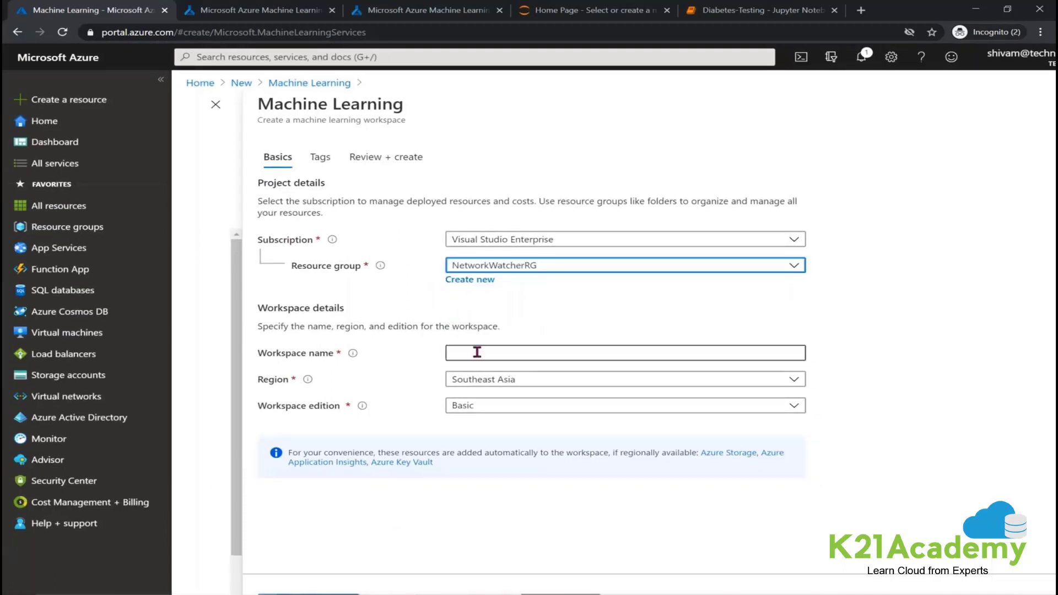
text(shivam)
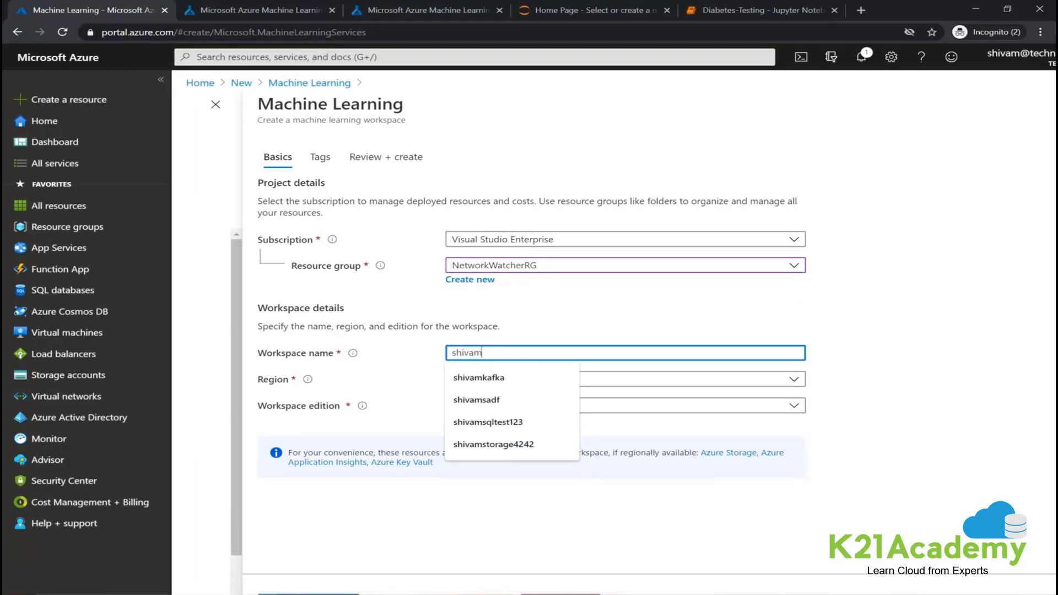
text(-ML-Se)
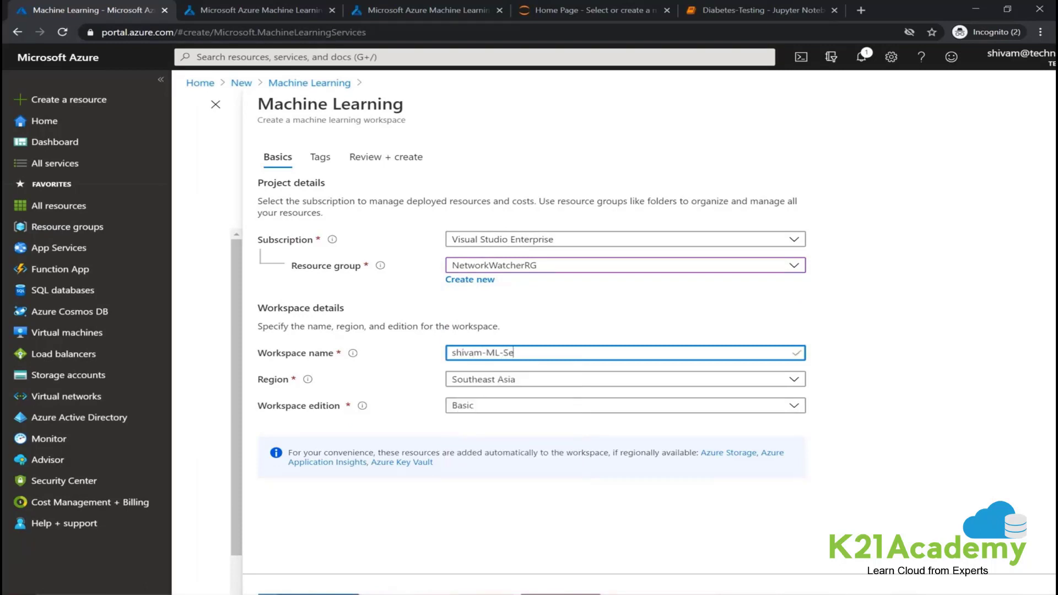
text(rvice-Demo-2)
click(566, 322)
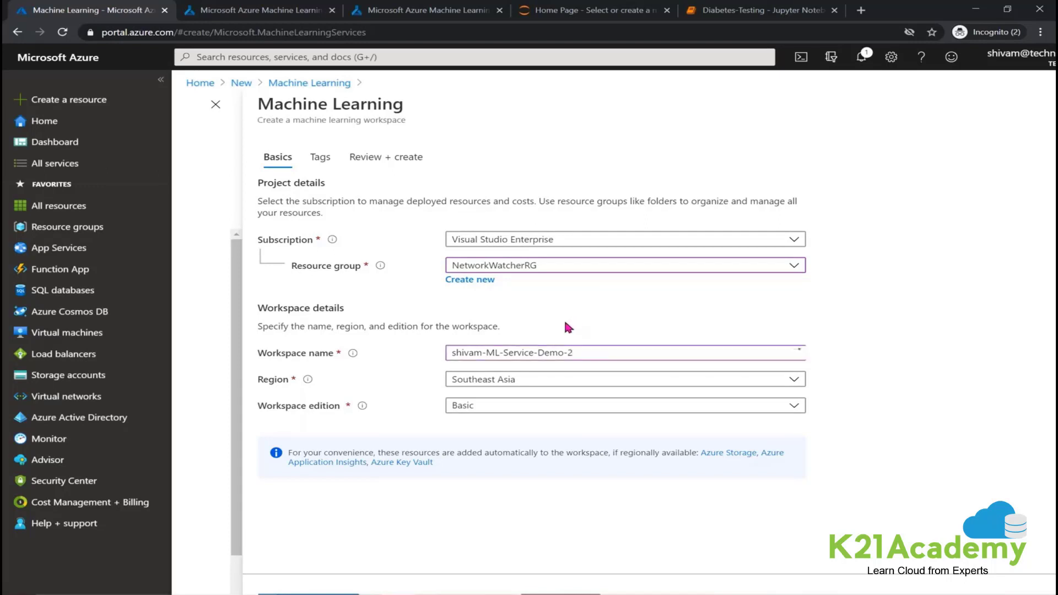
Set the workspace edition to Enterprise, then review and create the Machine Learning workspace
click(490, 413)
click(484, 443)
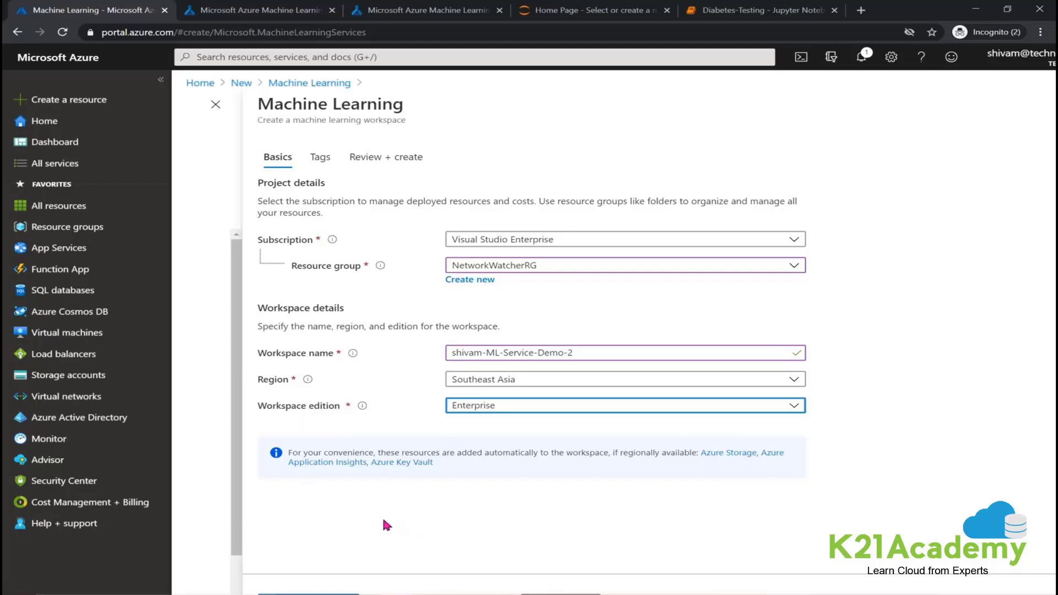
click(309, 594)
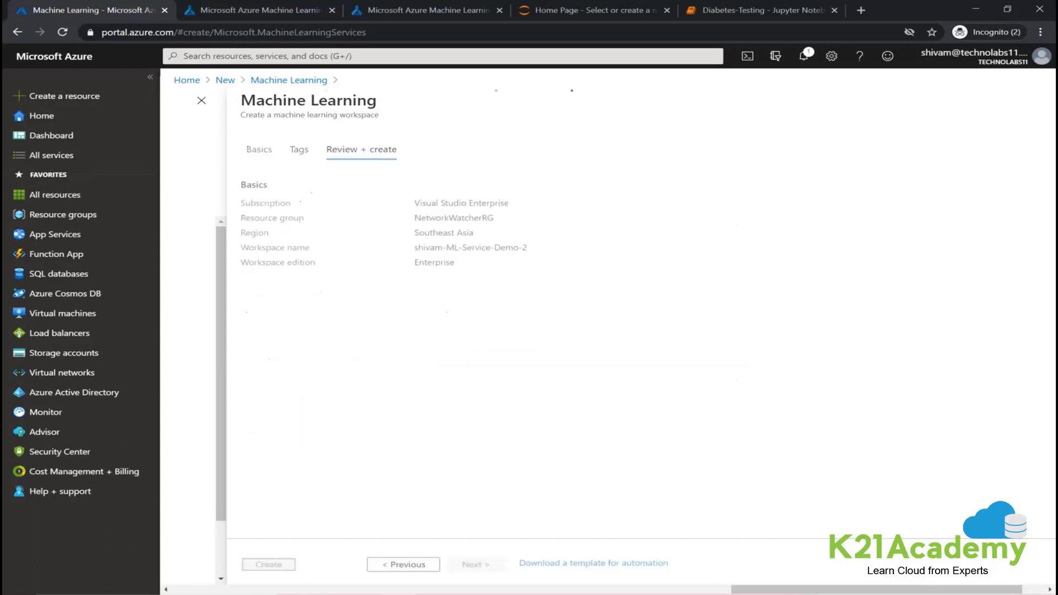
click(277, 566)
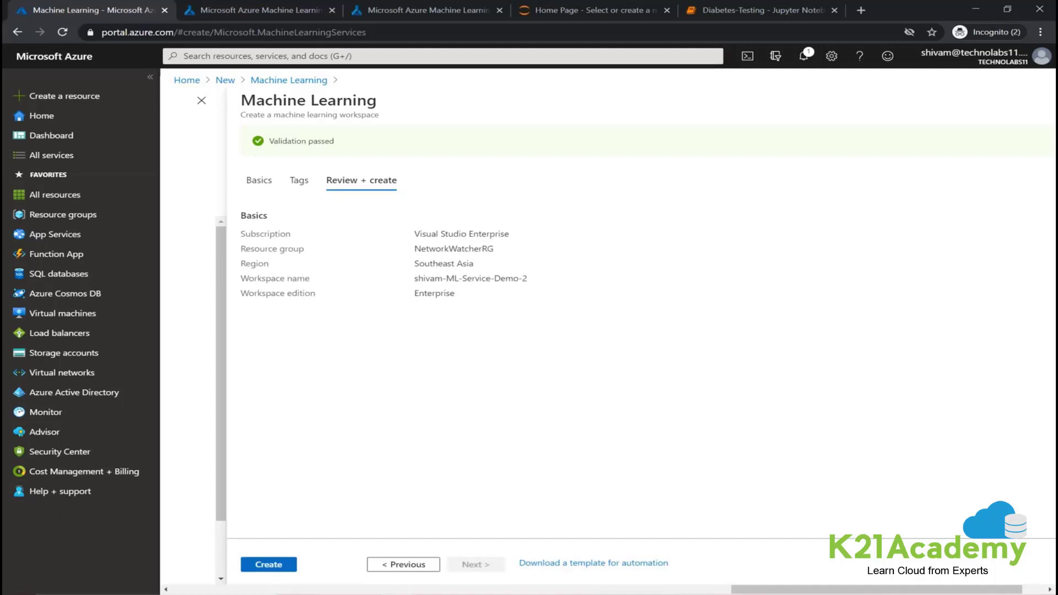
click(268, 564)
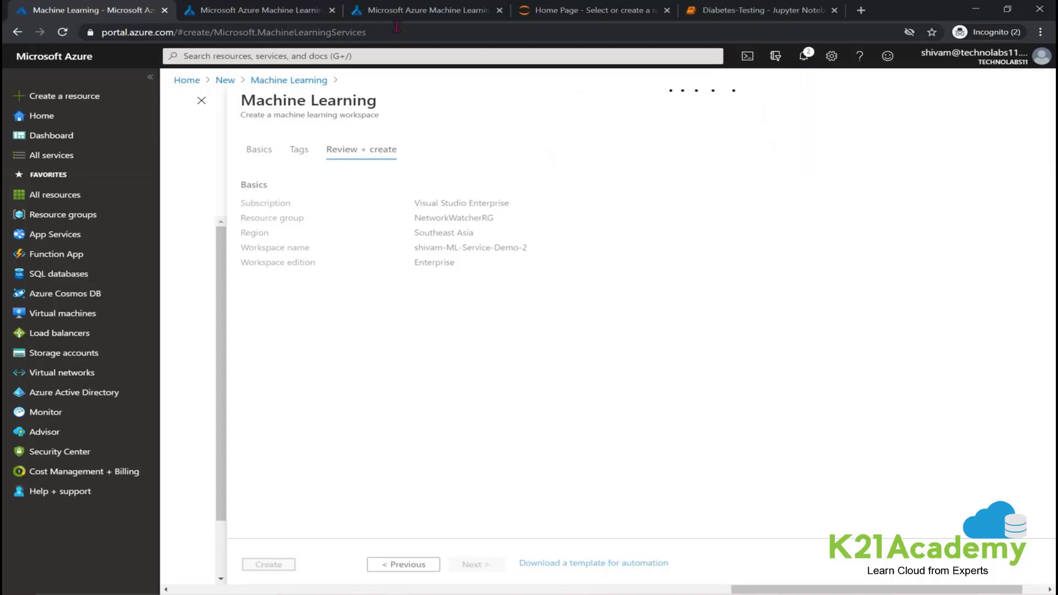
Look at the open Machine Learning studio pages and the workspace deployment, ending on the Azure portal home page
click(267, 17)
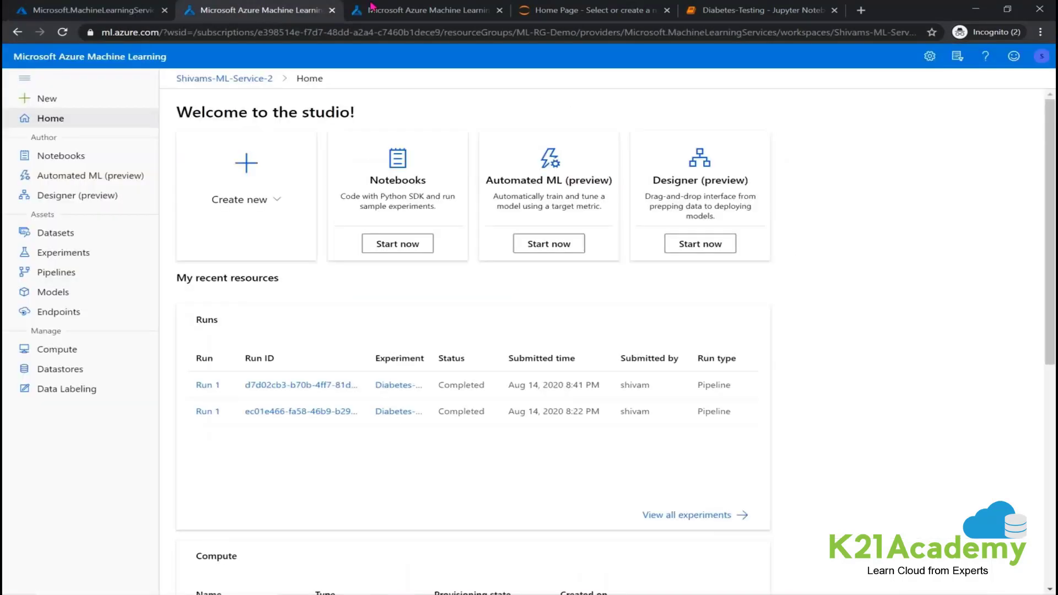
click(428, 11)
click(50, 10)
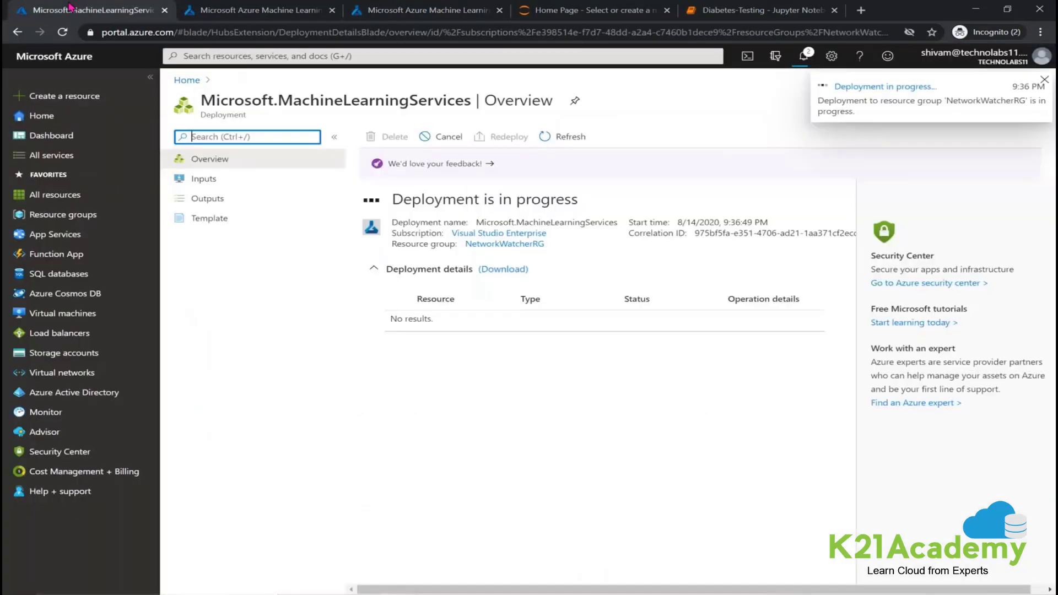
click(50, 65)
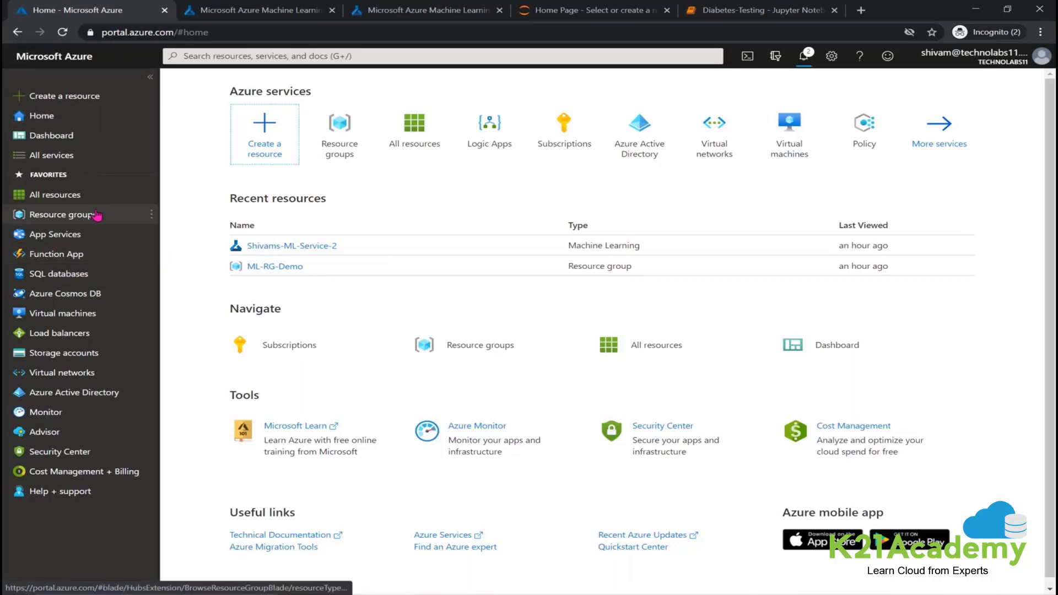
Open the ML-RG-Demo resource group and look over its Machine Learning workspace, the one ending in ML-Service-2
click(82, 195)
click(85, 215)
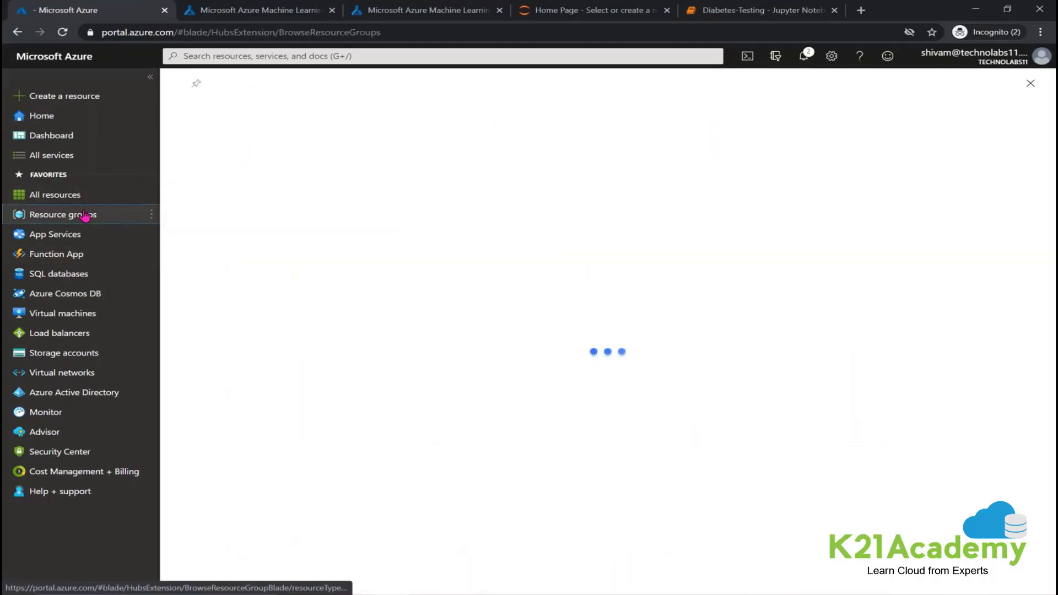
click(238, 255)
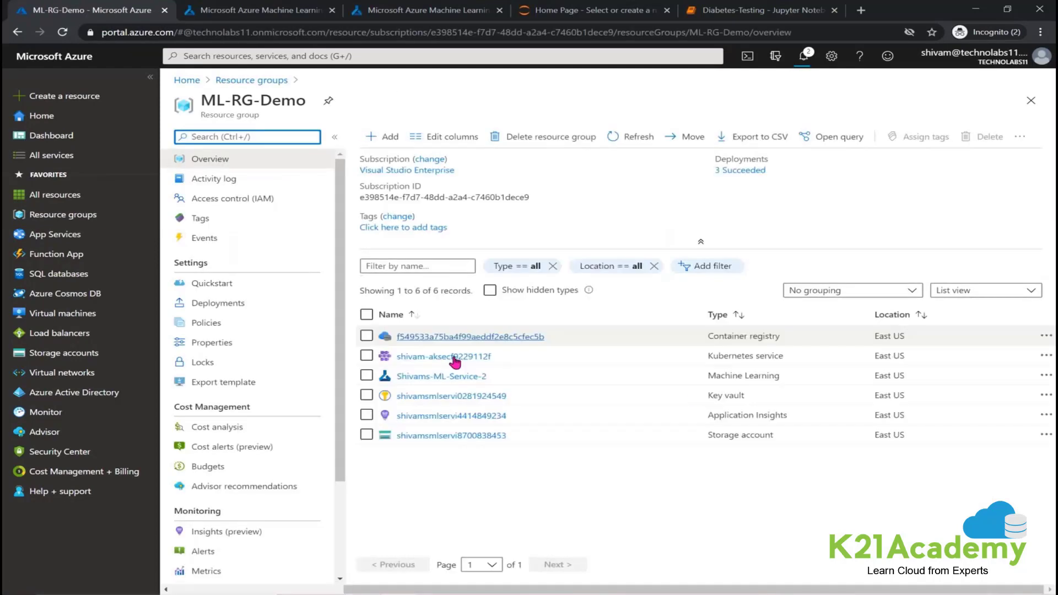
click(456, 376)
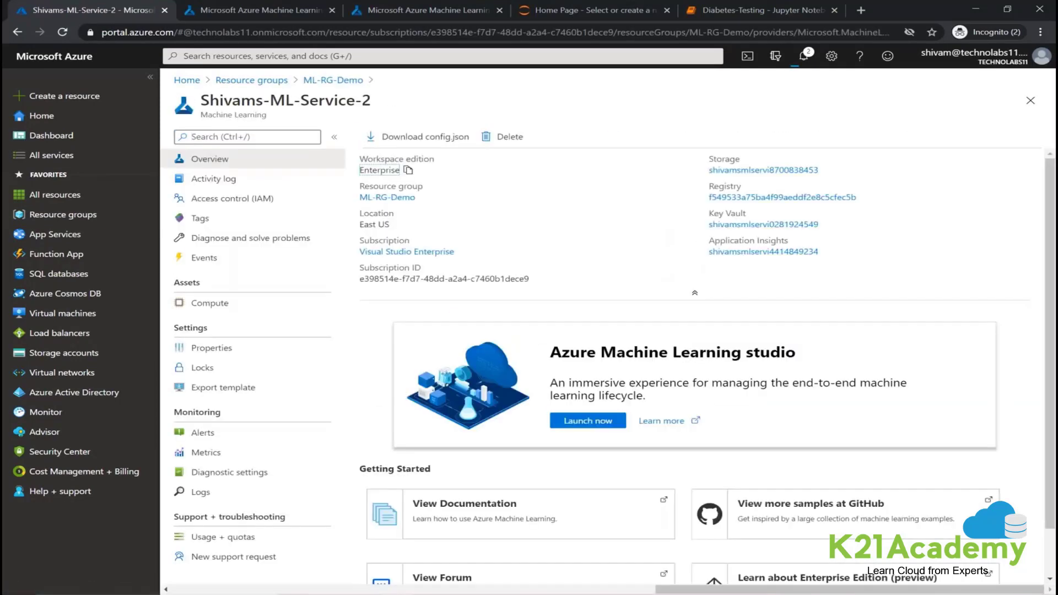
scroll(455, 339, down, 1)
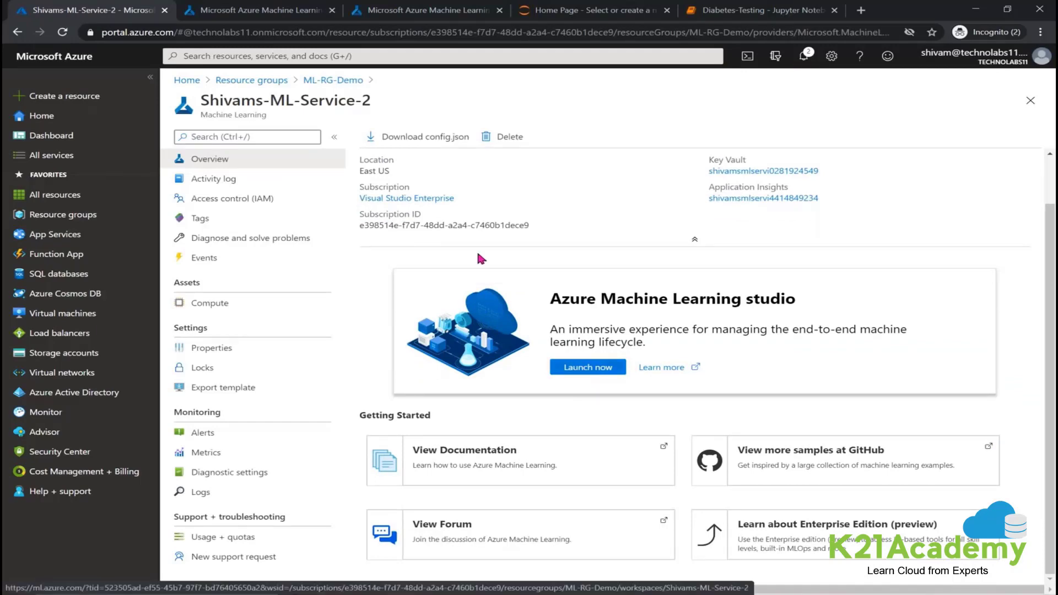
Switch to Machine Learning studio, open the workspace's datasets, and start creating a dataset from web files
click(245, 11)
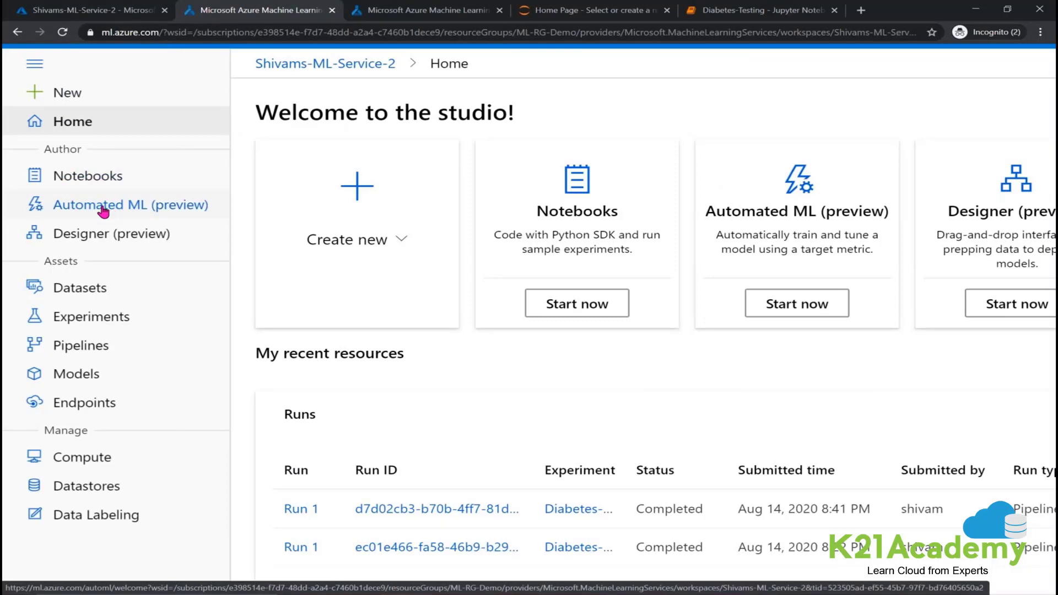
scroll(106, 214, down, 3)
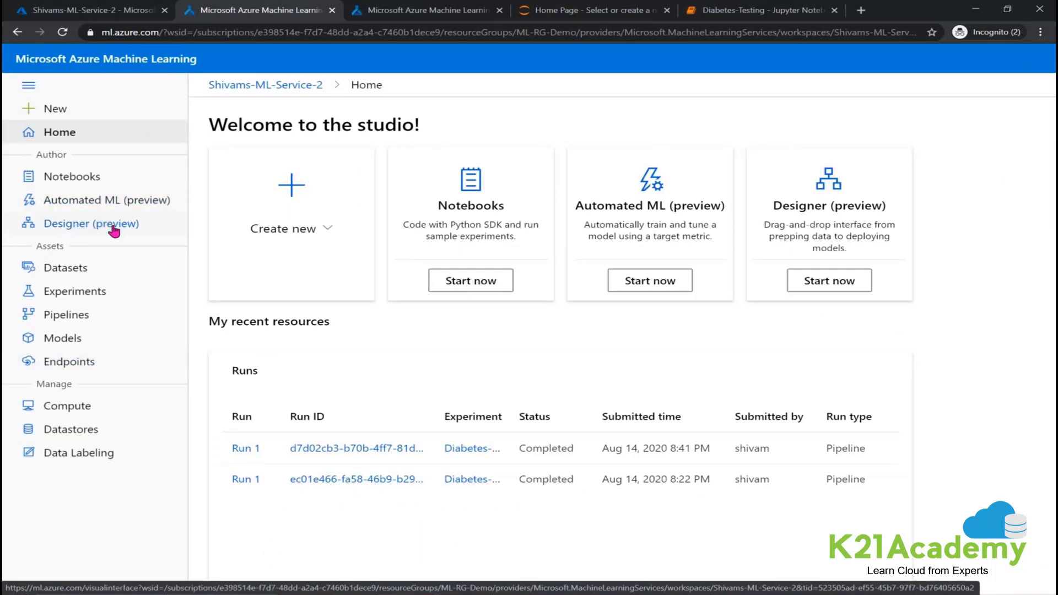
click(65, 273)
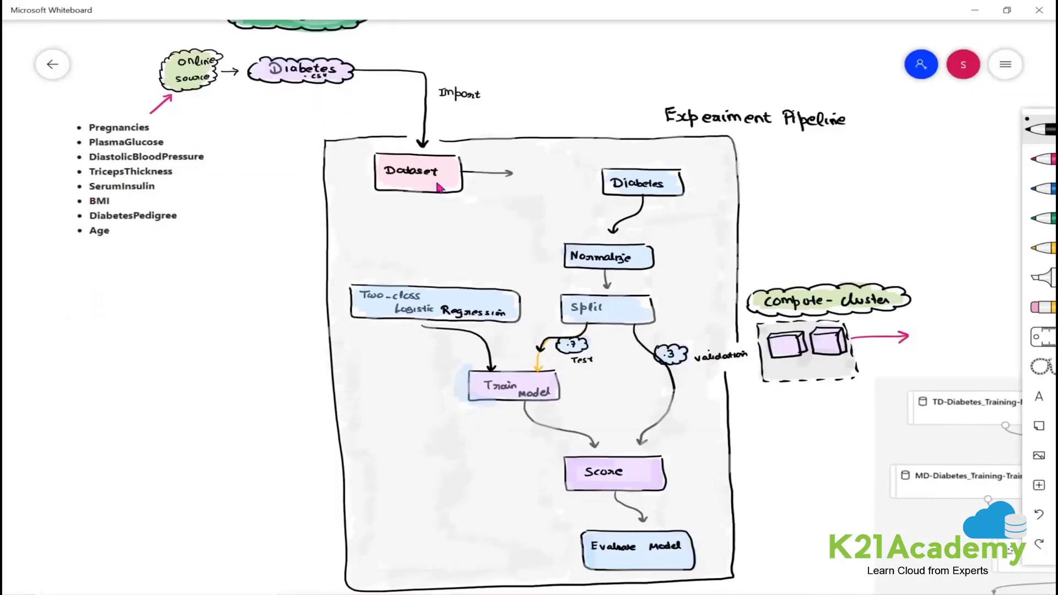
click(971, 20)
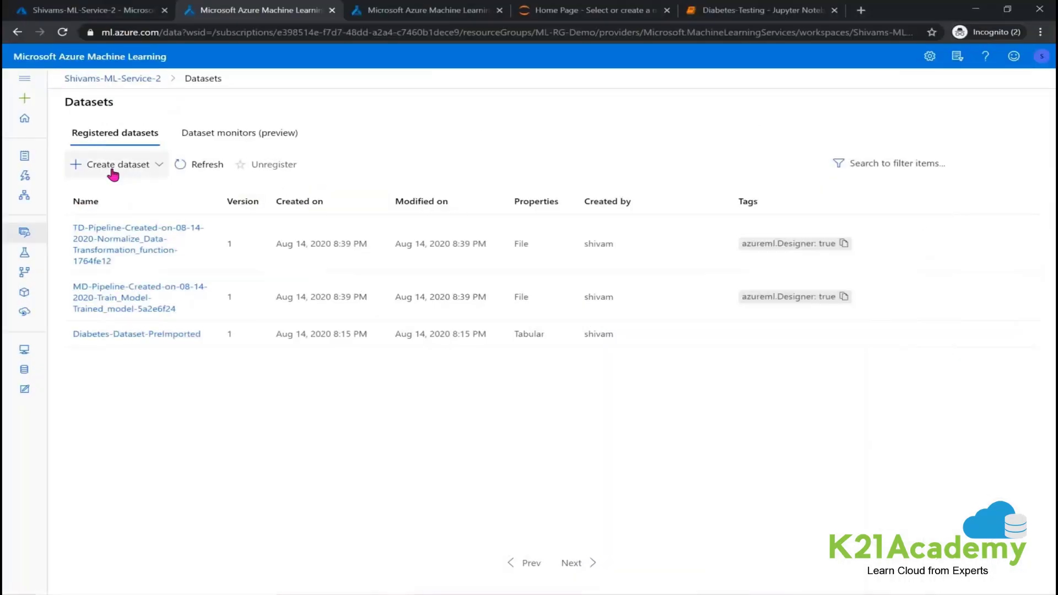
click(119, 164)
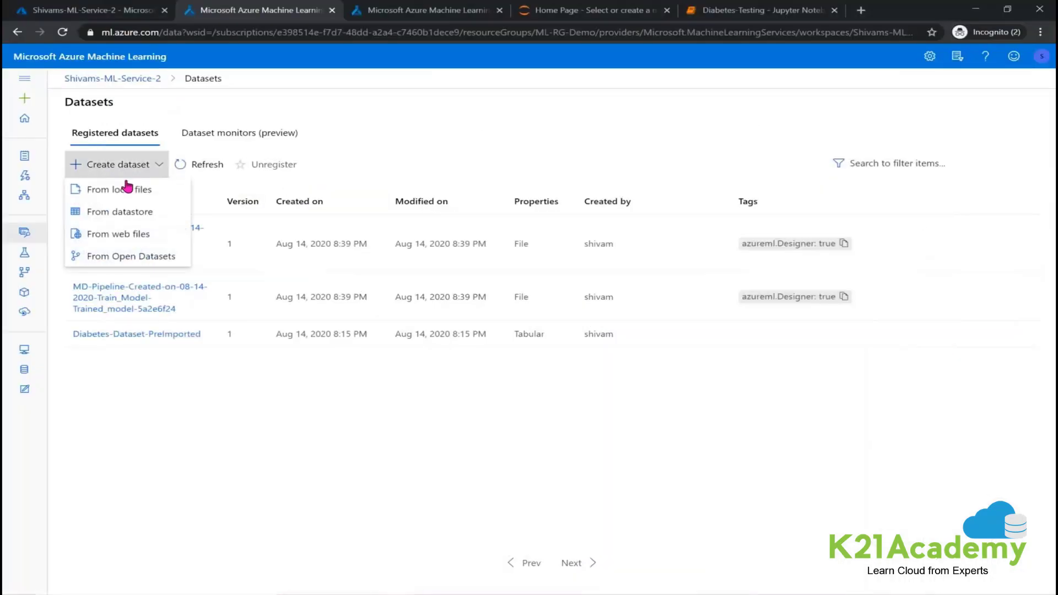
click(142, 236)
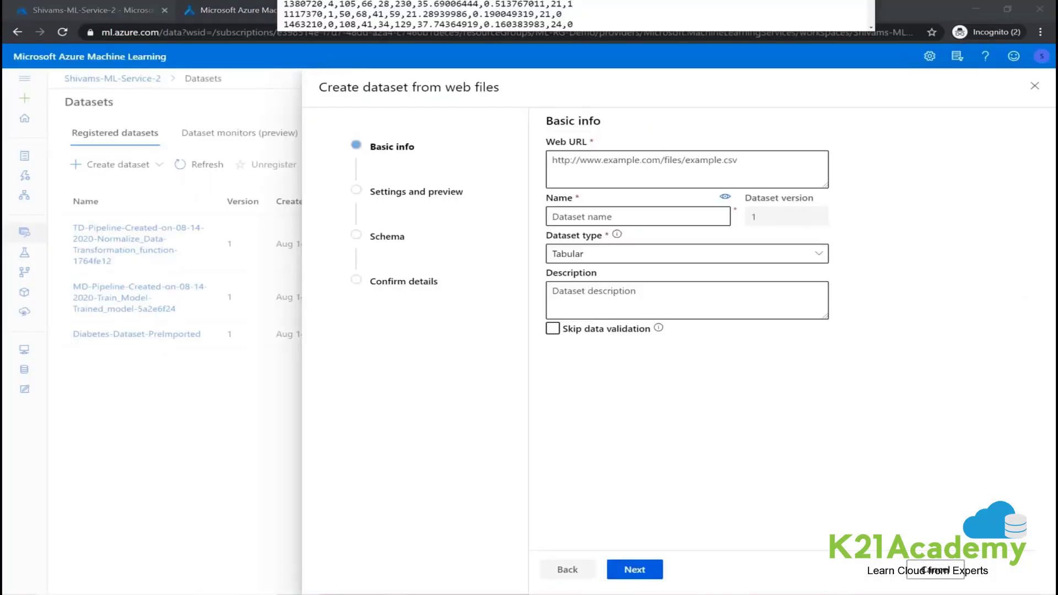
click(614, 166)
text(https://raw.githubusercontent.com/MicrosoftLearning/DP100/master/data/diabetes.csv)
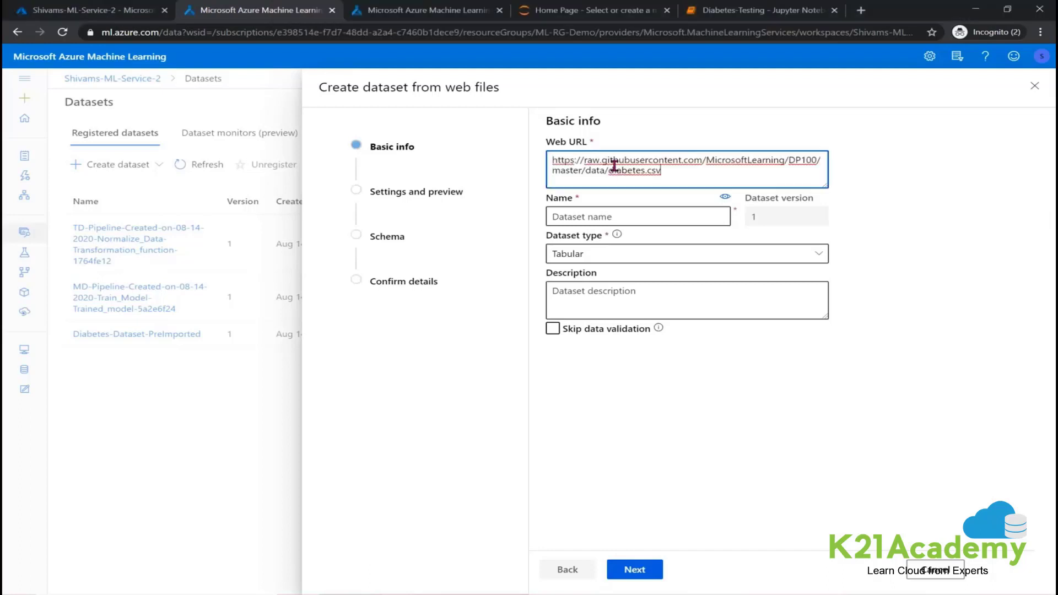
click(634, 216)
click(631, 241)
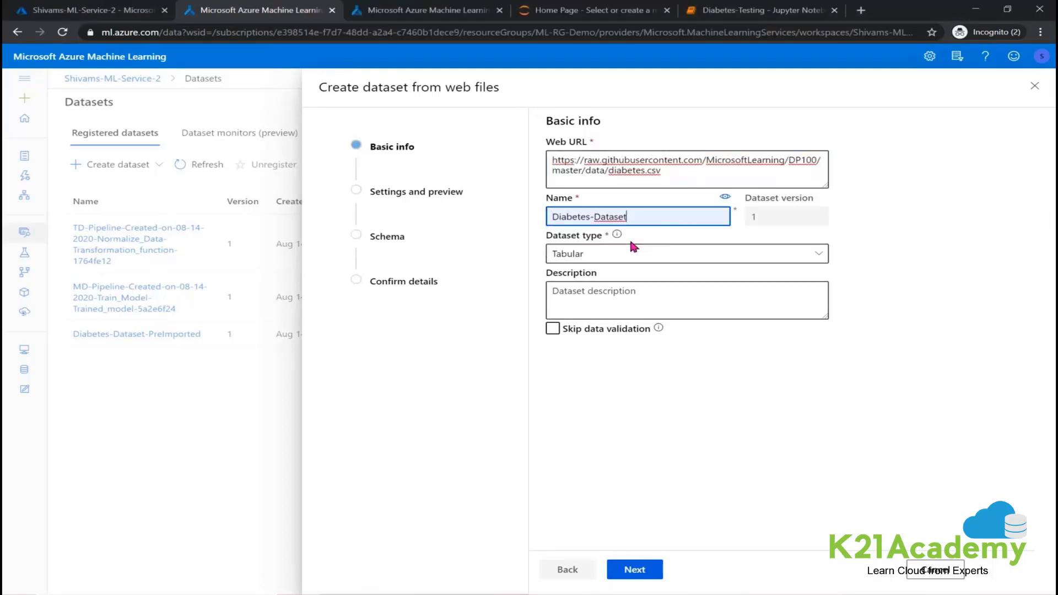
text(-2)
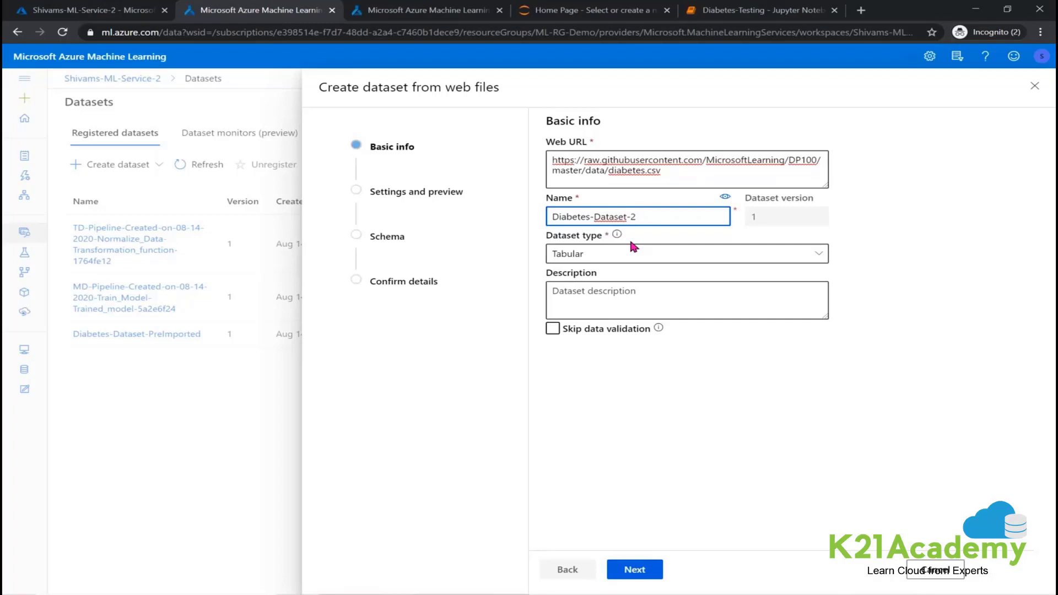
click(649, 571)
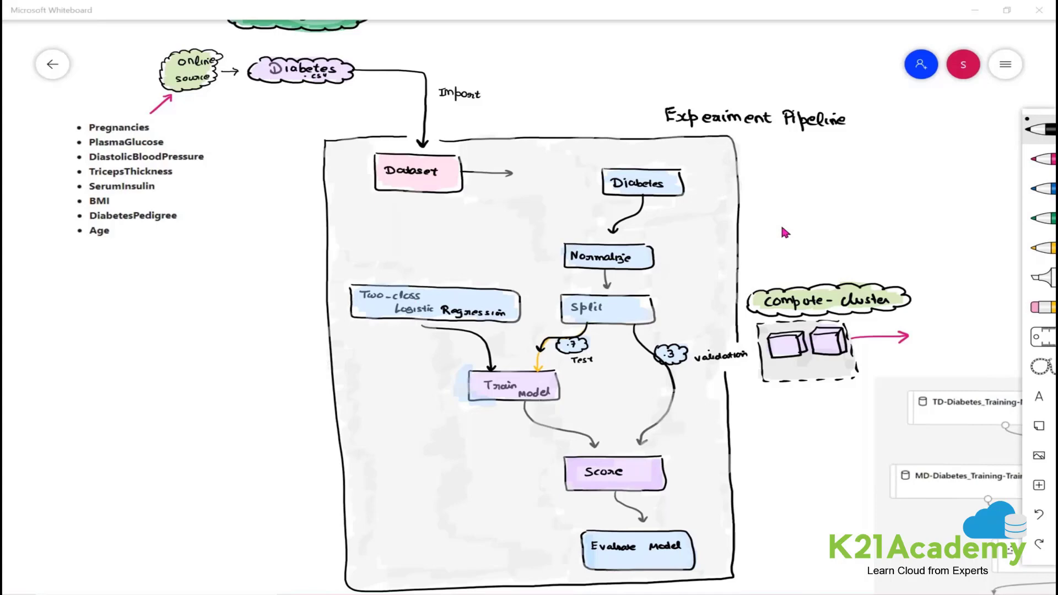
key(alt+Tab)
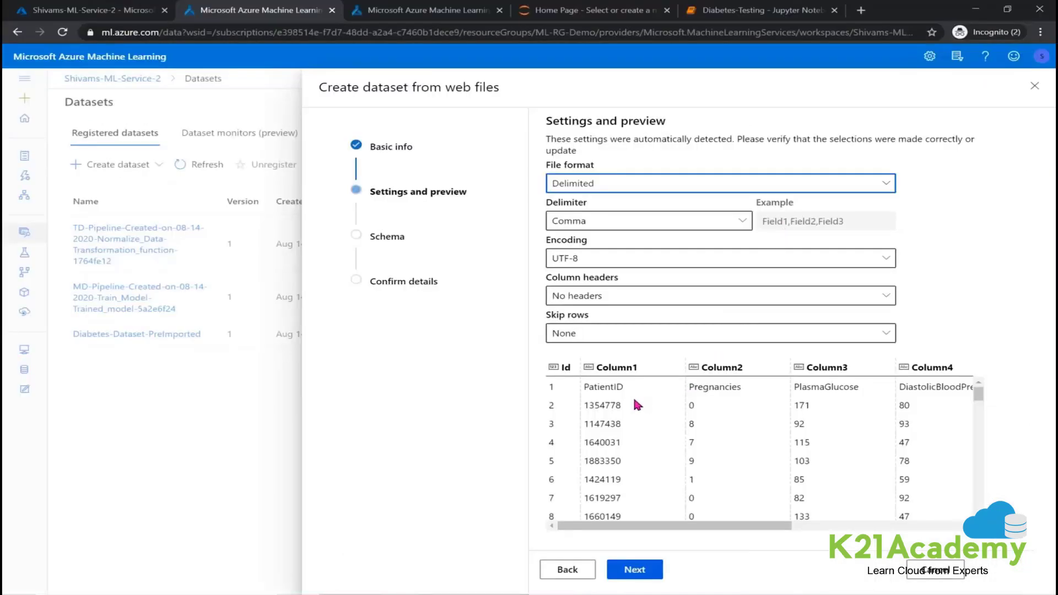
Set the dataset's column headers to "Use headers from the first file", check the data preview, and continue to the schema
scroll(638, 405, up, 1)
scroll(638, 405, up, 3)
scroll(638, 405, right, 3)
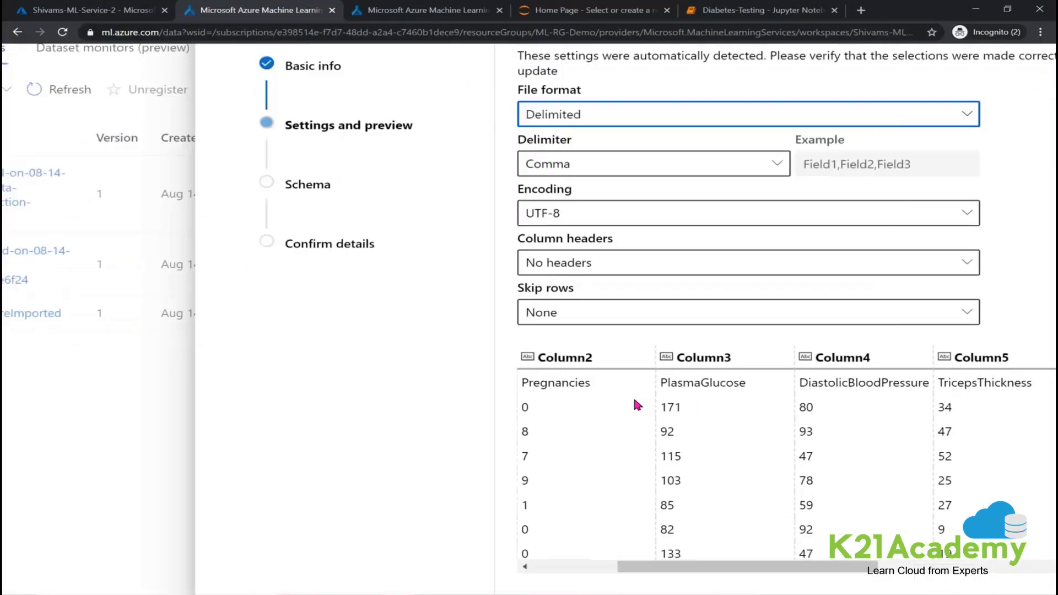
scroll(638, 405, down, 3)
scroll(638, 406, left, 3)
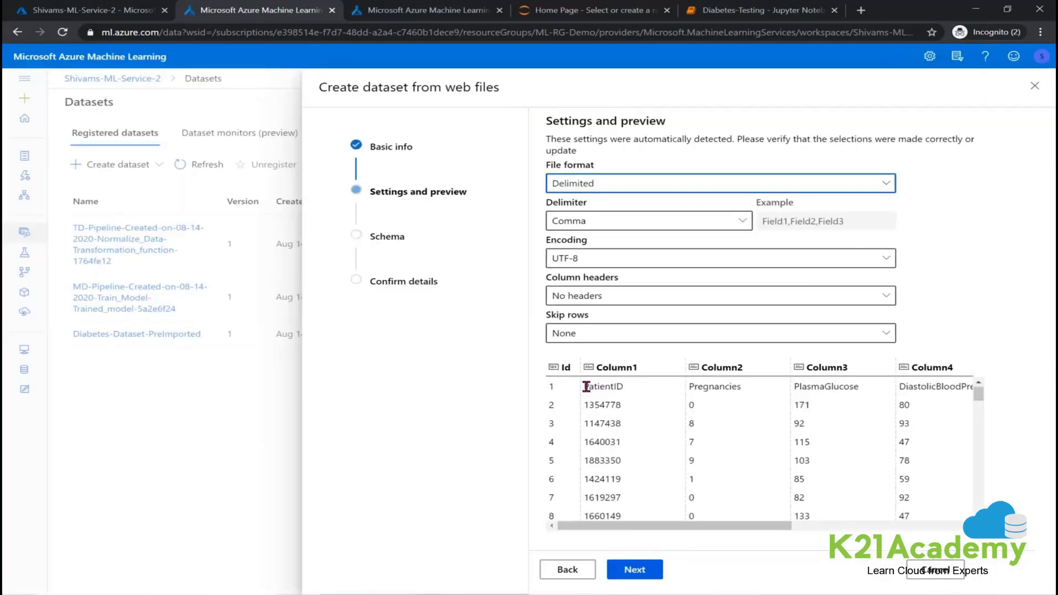
drag(587, 387, 843, 385)
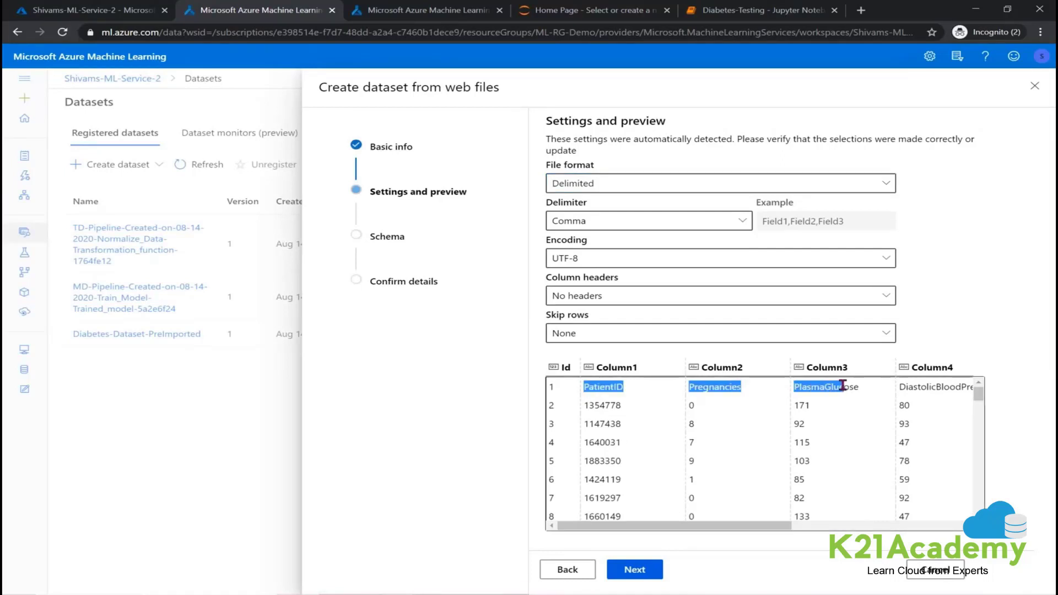
click(672, 300)
click(618, 340)
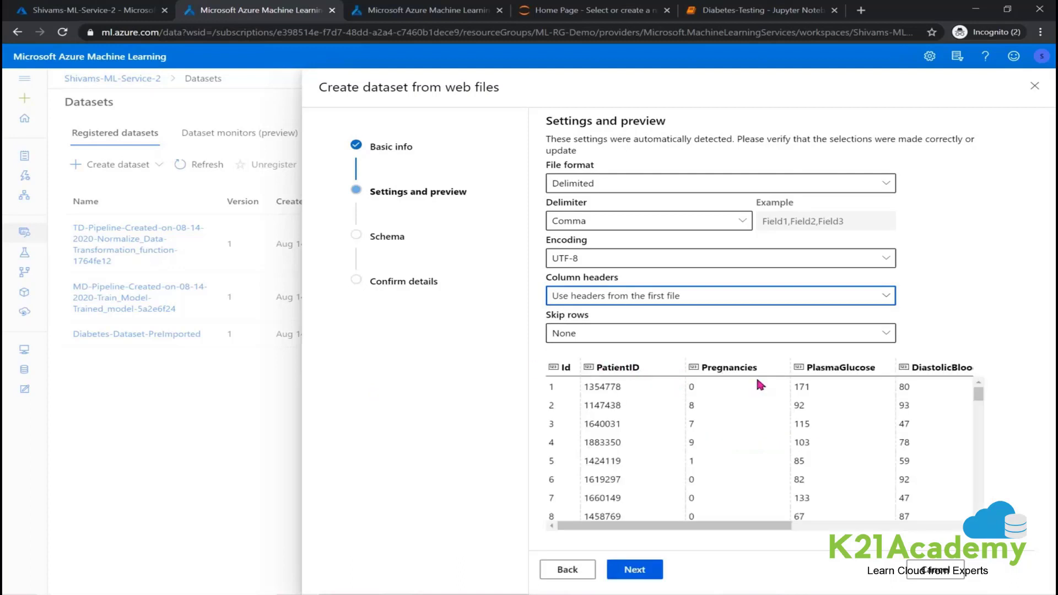
scroll(756, 375, right, 2)
scroll(746, 383, left, 2)
click(647, 571)
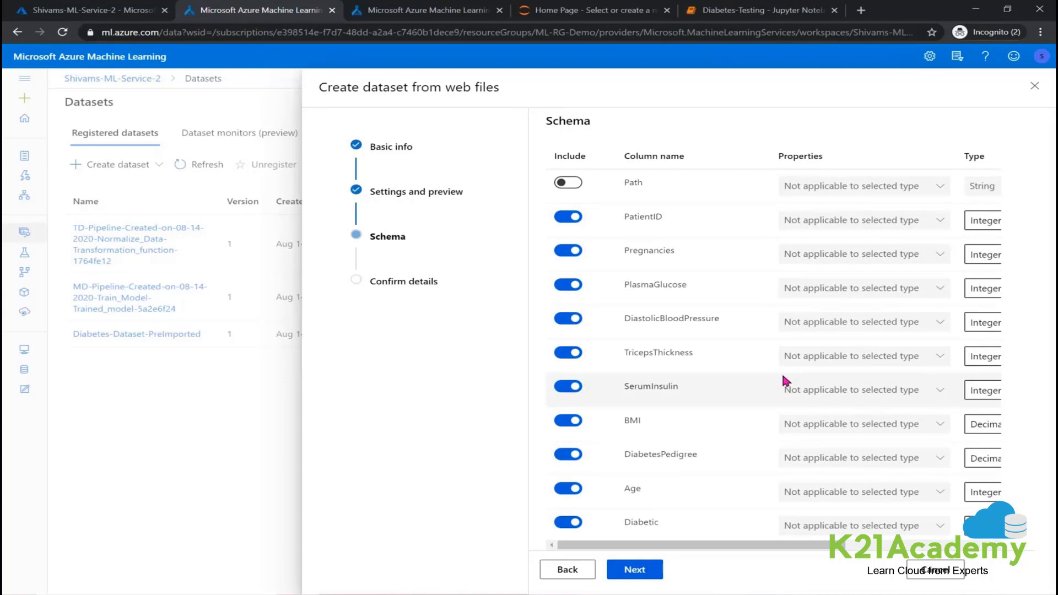
Accept the schema with its default column selection and create the dataset
scroll(782, 376, down, 1)
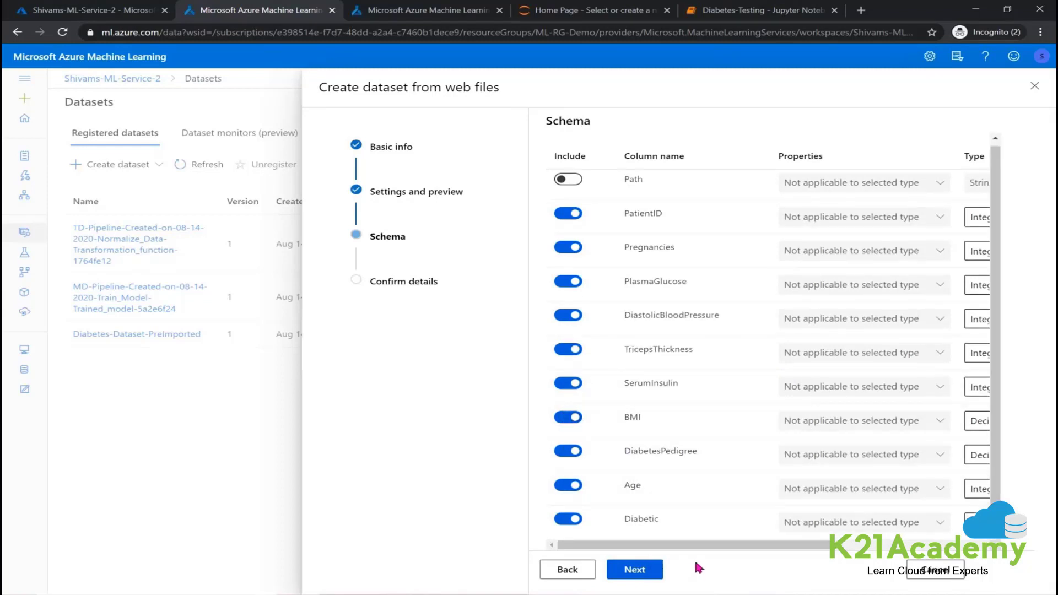
click(658, 575)
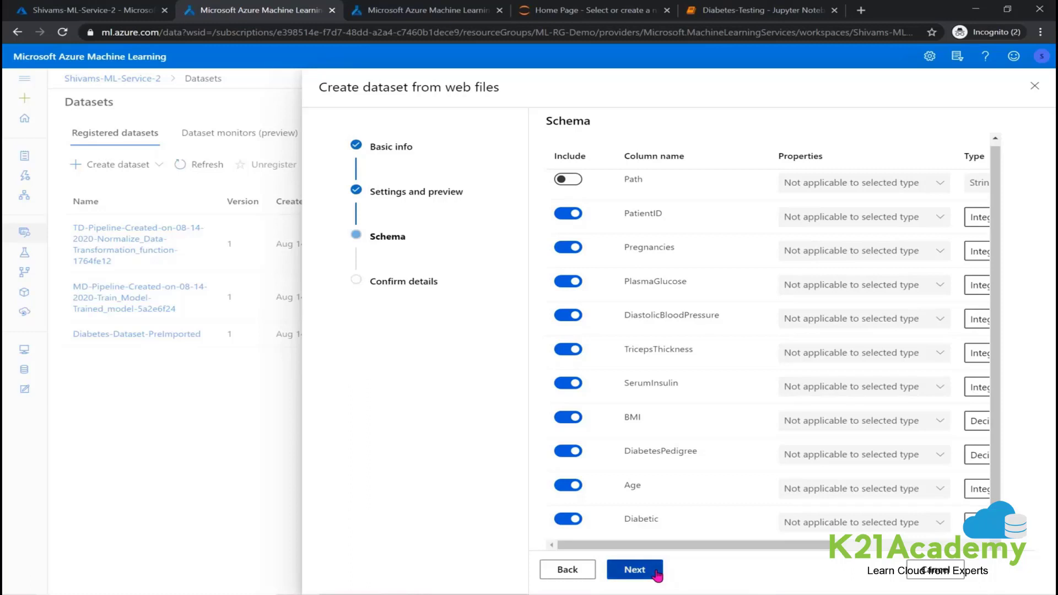
click(656, 573)
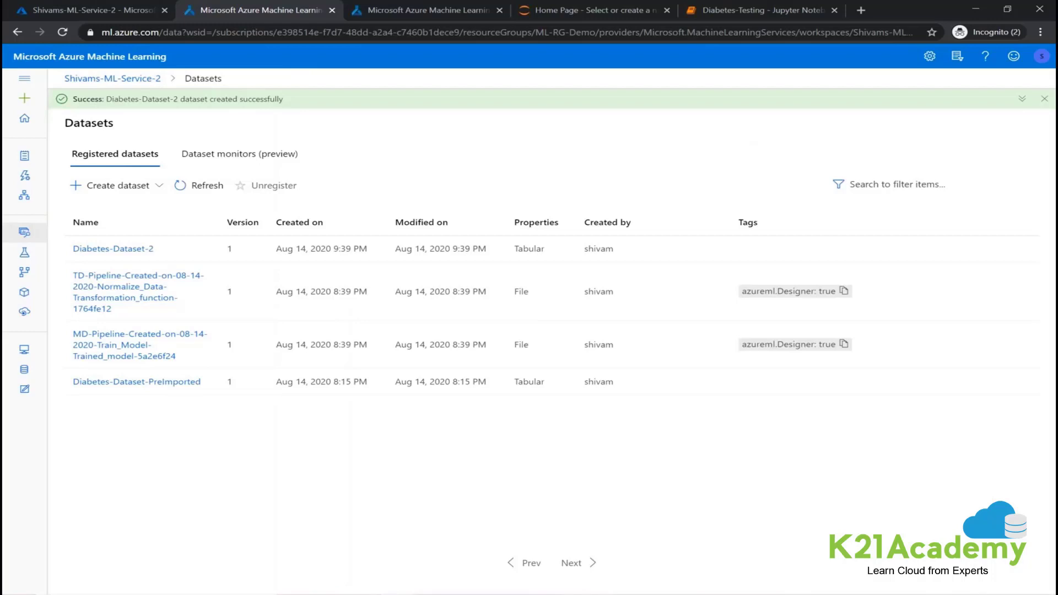
Explore the data preview of Diabetes-Dataset-2, examining its row and column counts, patient measurements and the Diabetic column
click(100, 251)
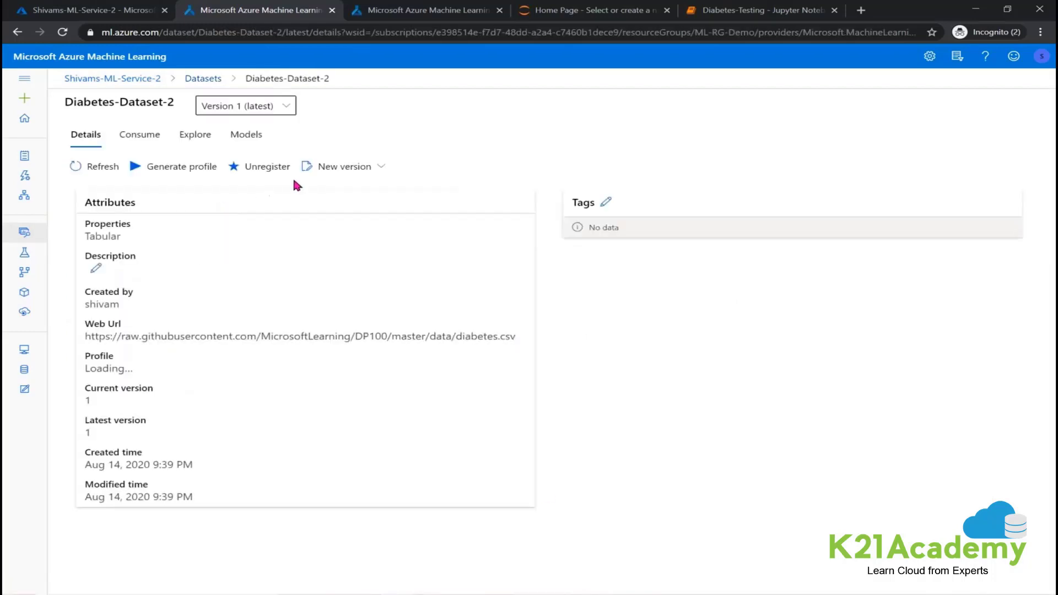
click(195, 136)
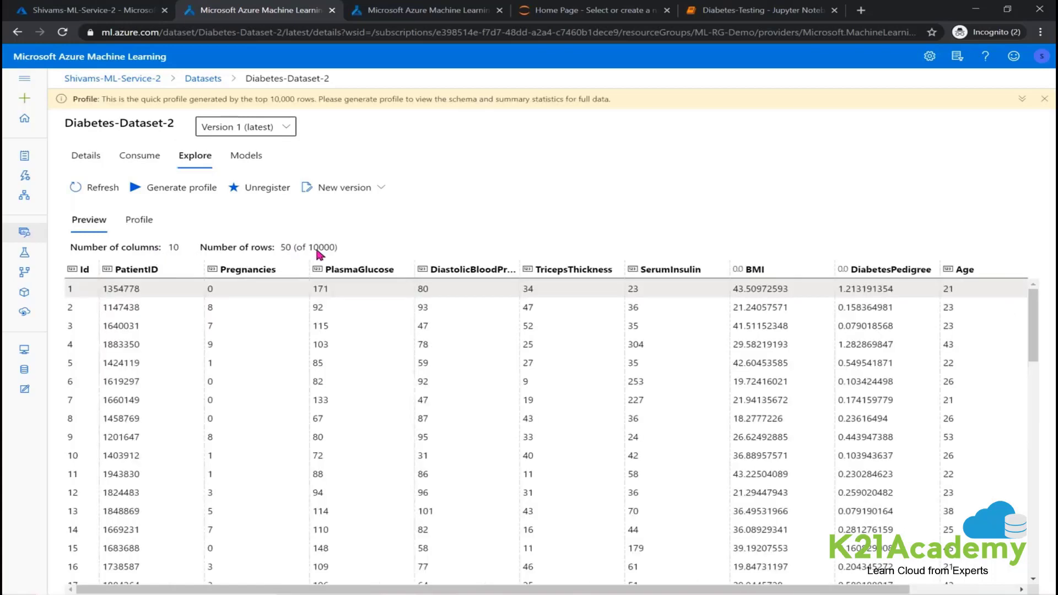
double_click(317, 248)
double_click(174, 247)
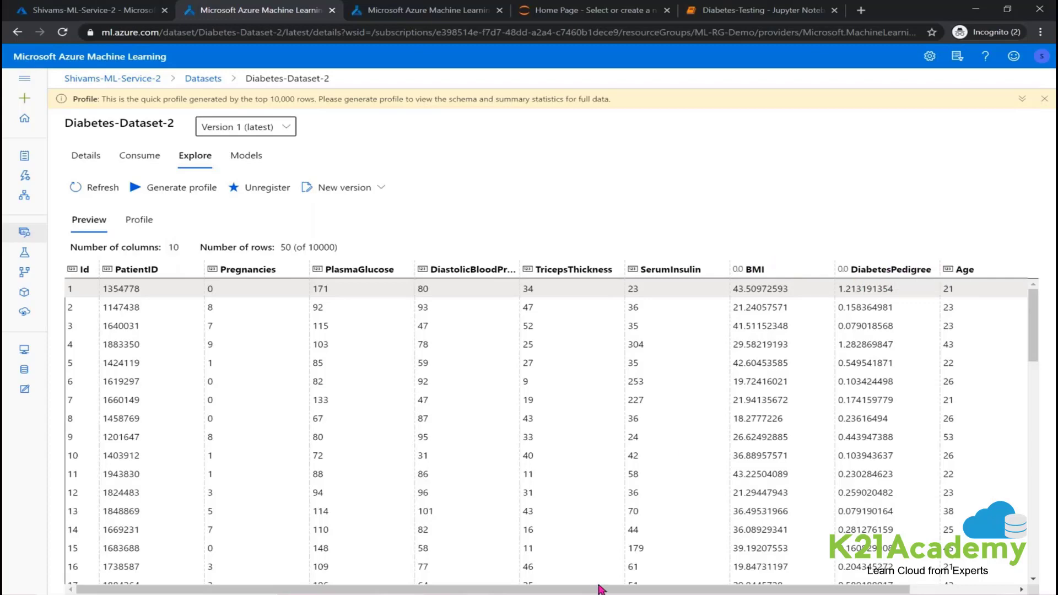
scroll(668, 586, down, 2)
scroll(689, 586, right, 2)
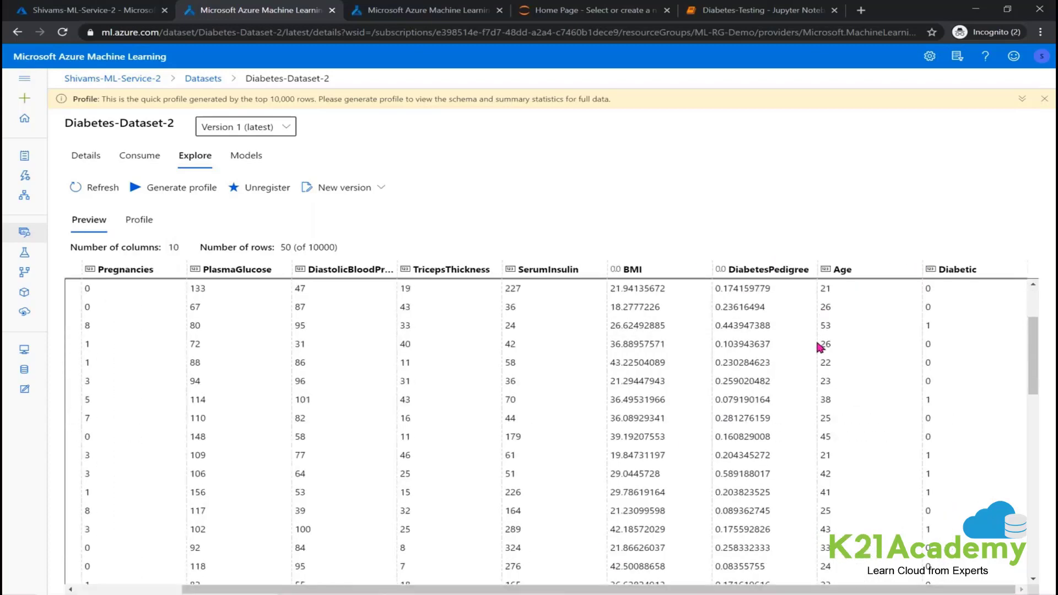
scroll(820, 346, up, 2)
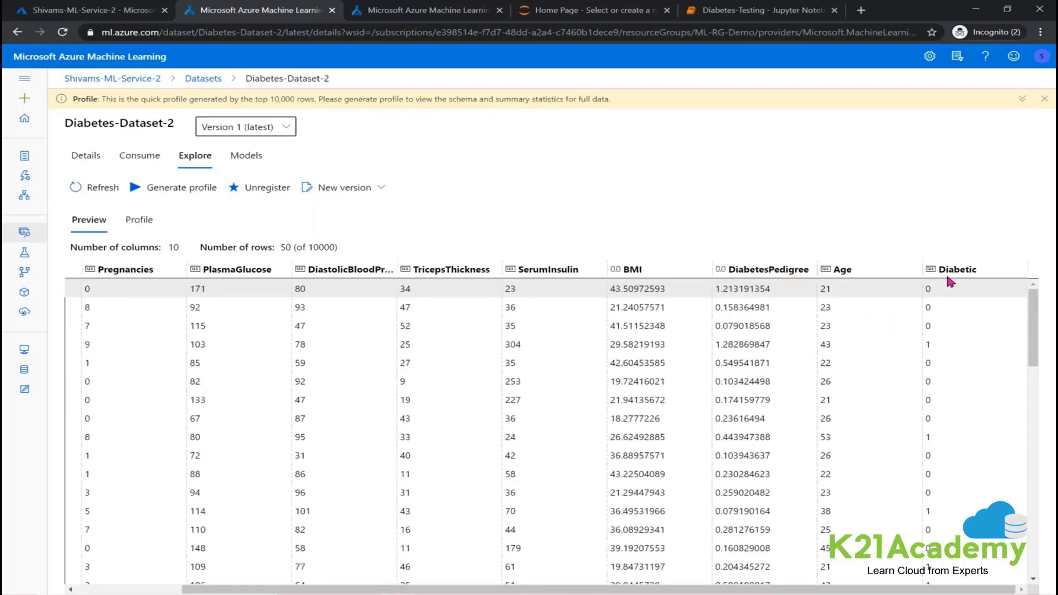
drag(193, 306, 358, 312)
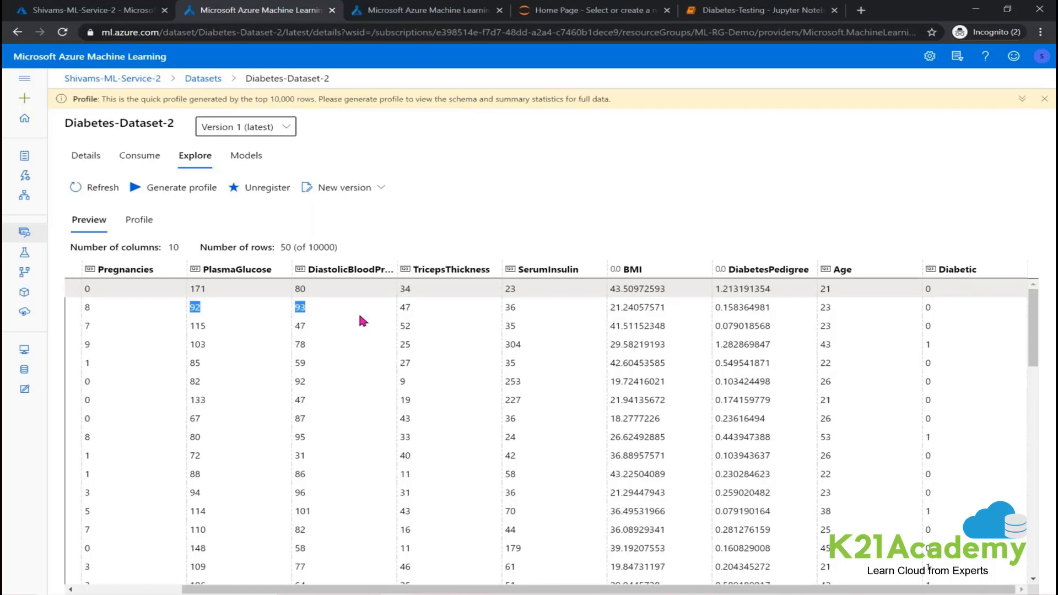
double_click(969, 268)
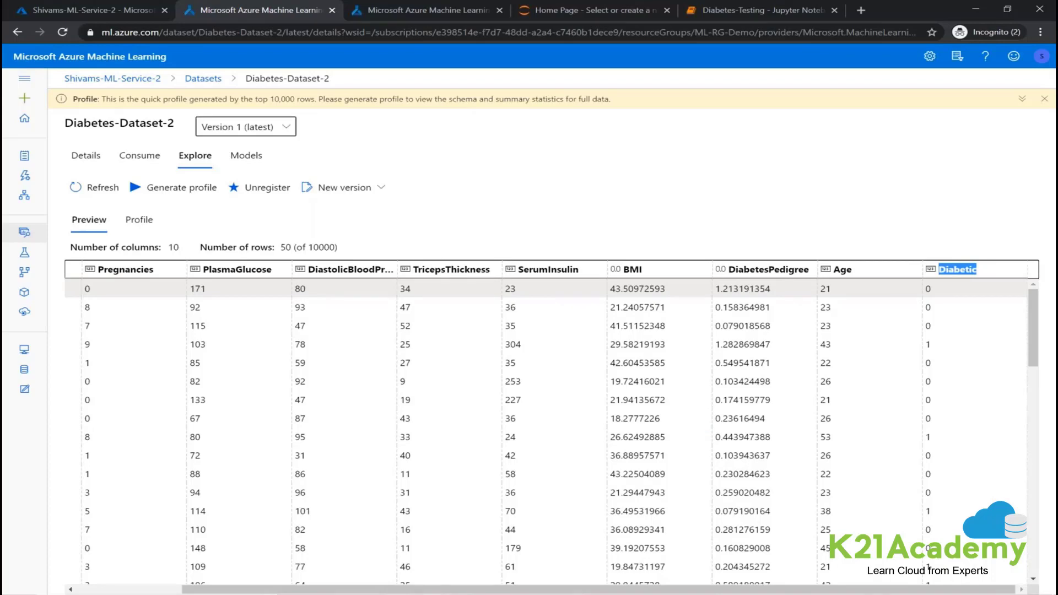
Switch to Microsoft Whiteboard, leave the experiment pipeline board, and open the board showing the healthcare scenario
key(alt+Tab)
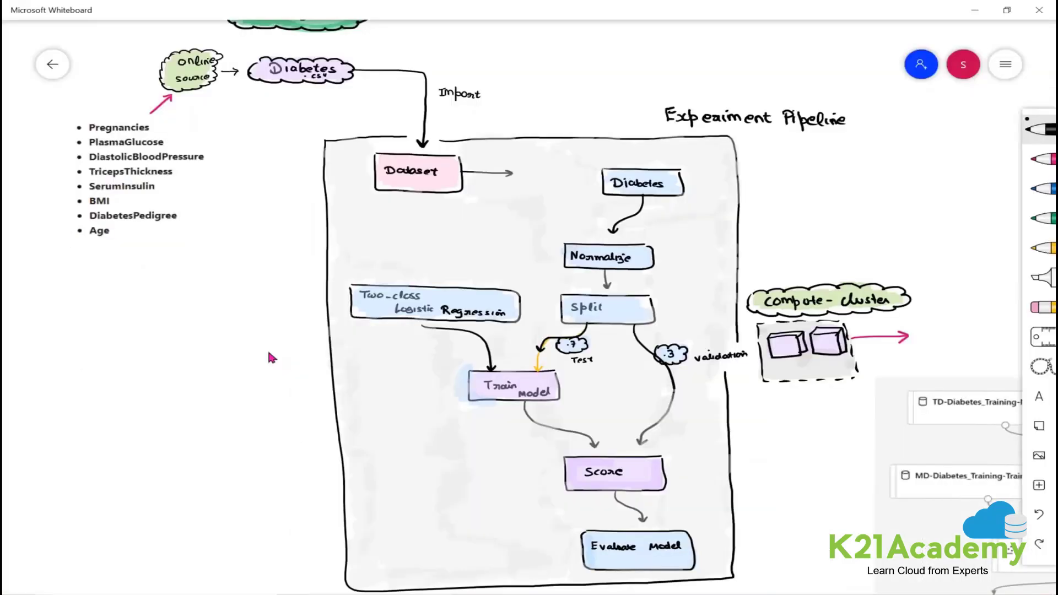
scroll(270, 357, down, 3)
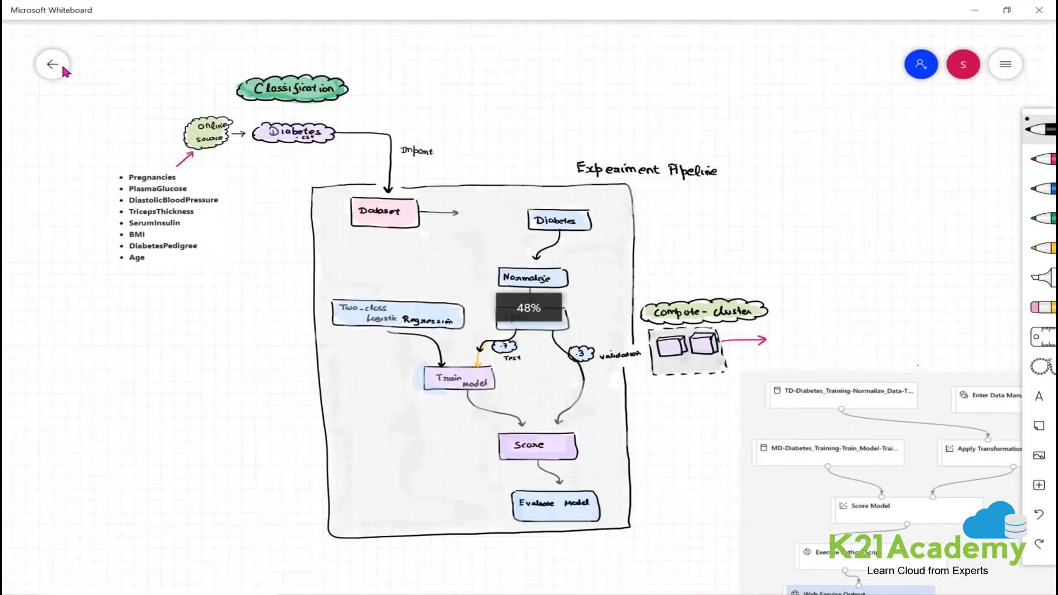
click(55, 67)
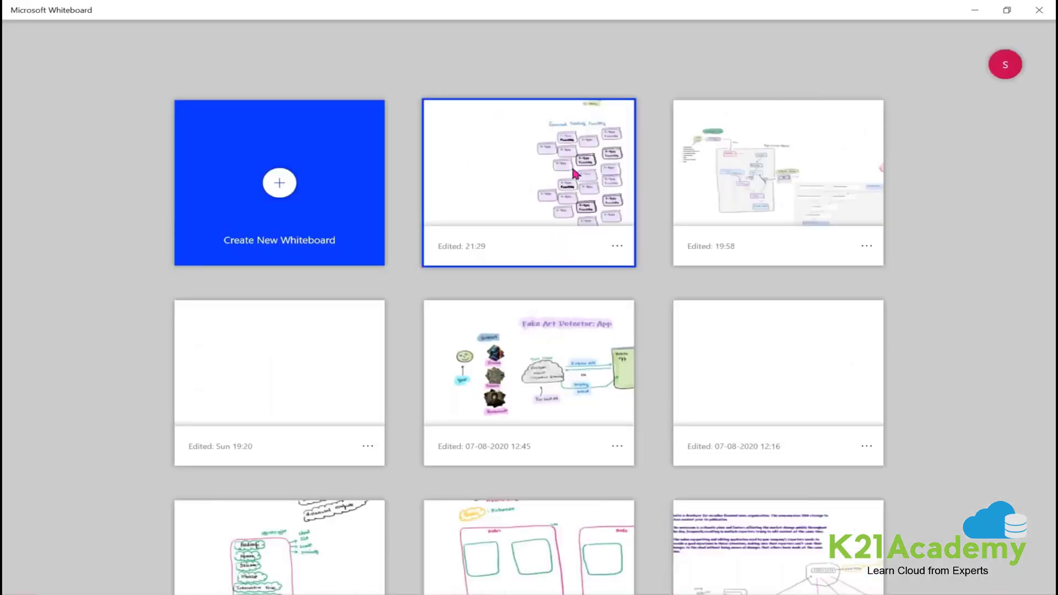
click(572, 164)
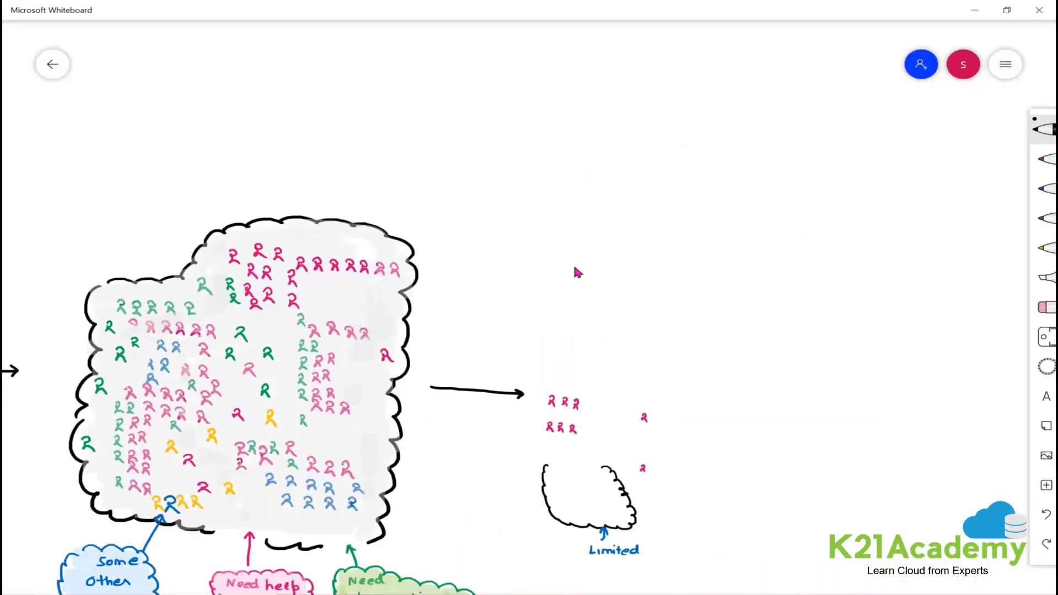
scroll(575, 272, down, 5)
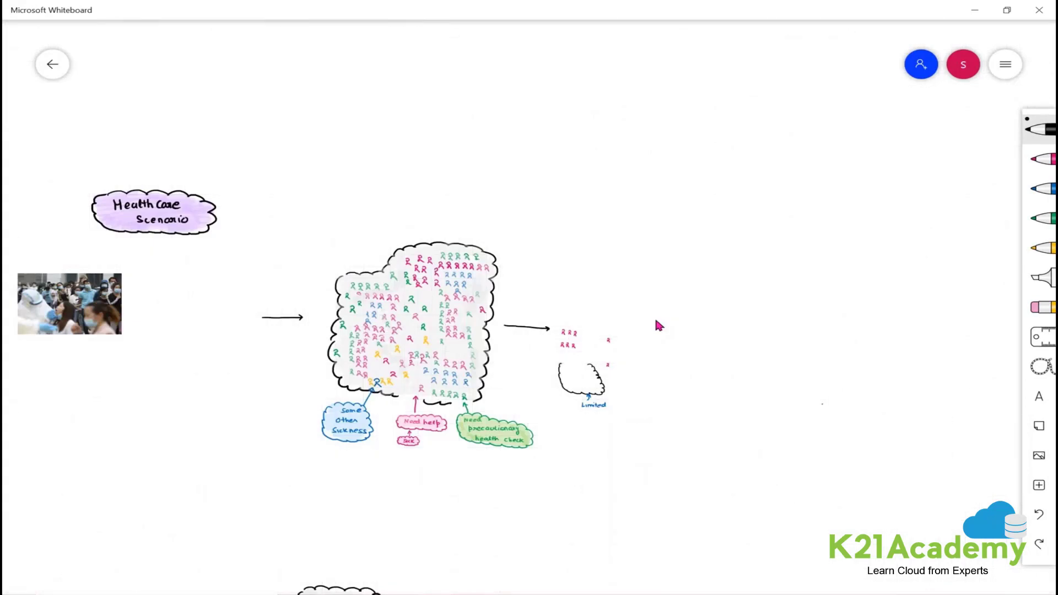
Examine the healthcare screening diagrams, leave that board, and open the board with the classification pipeline
drag(670, 280, 689, 83)
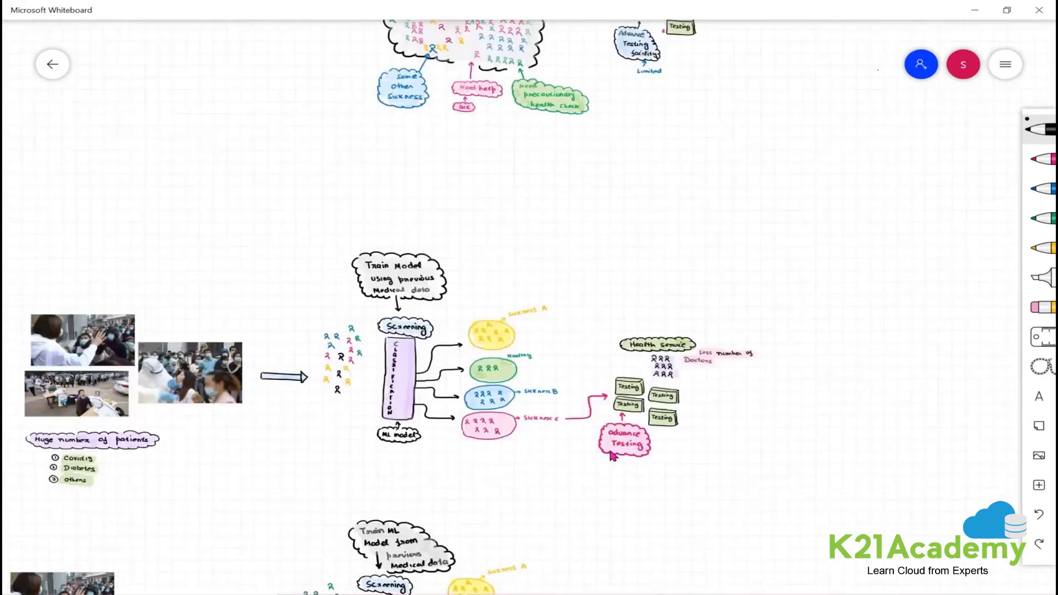
mouse_move(575, 479)
mouse_down()
mouse_move(642, 350)
mouse_move(679, 326)
mouse_up()
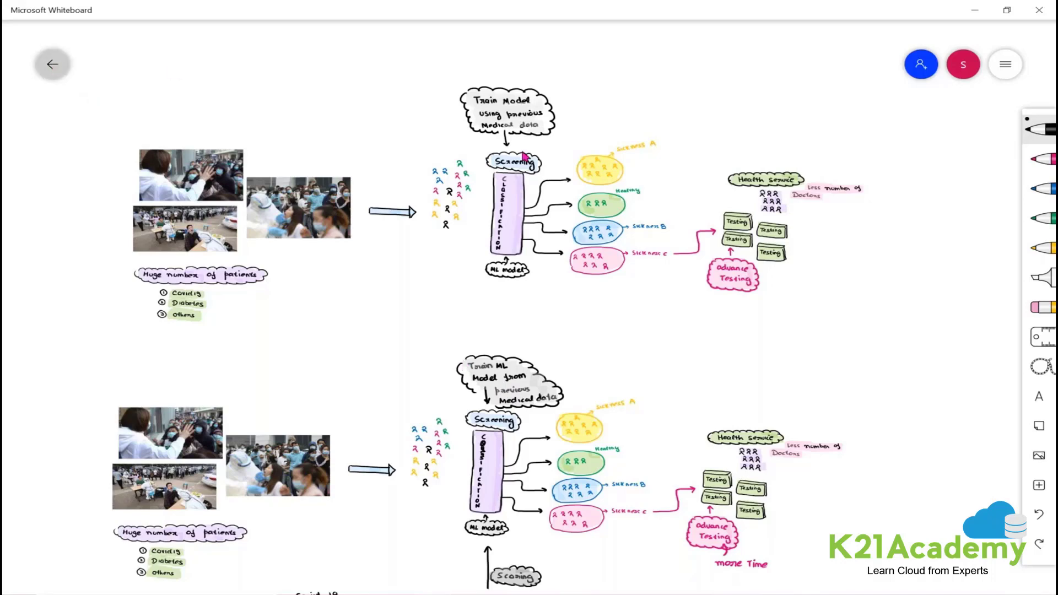
click(762, 215)
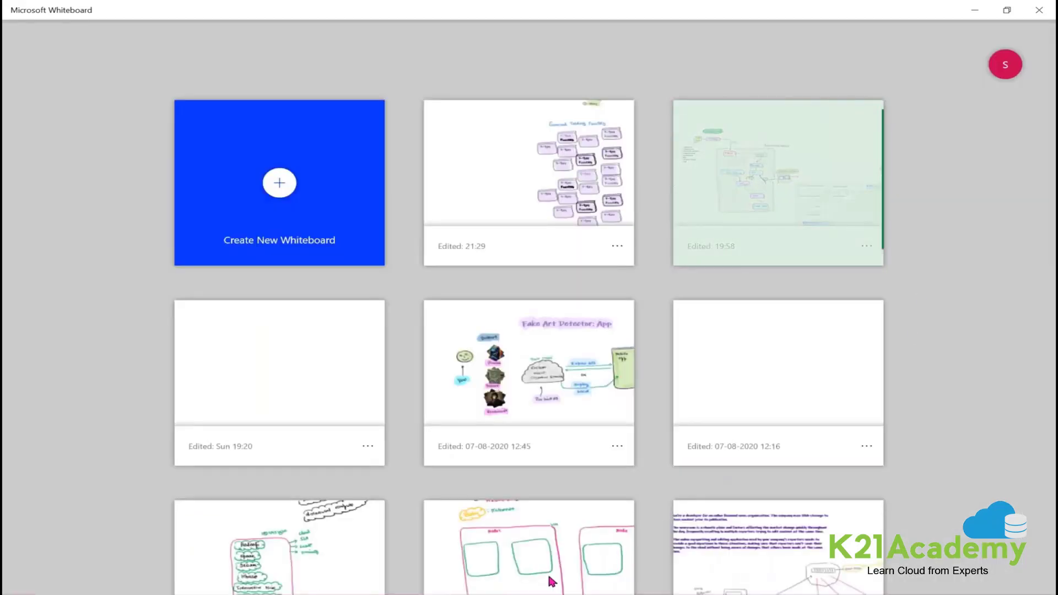
Switch to Azure Machine Learning and check the first value of the Diabetic column in Diabetes-Dataset-2
mouse_move(518, 538)
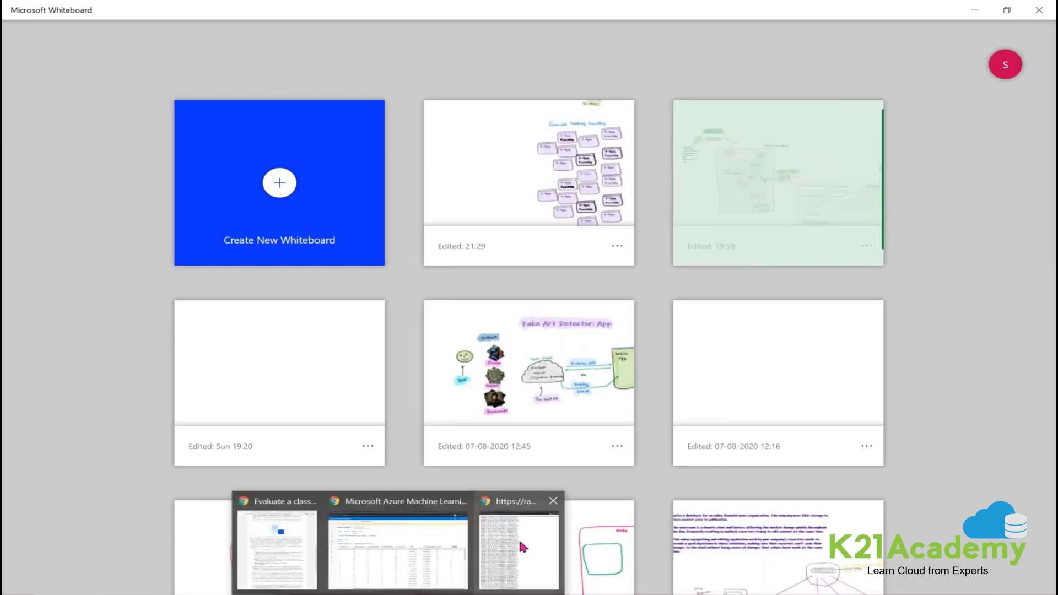
click(375, 547)
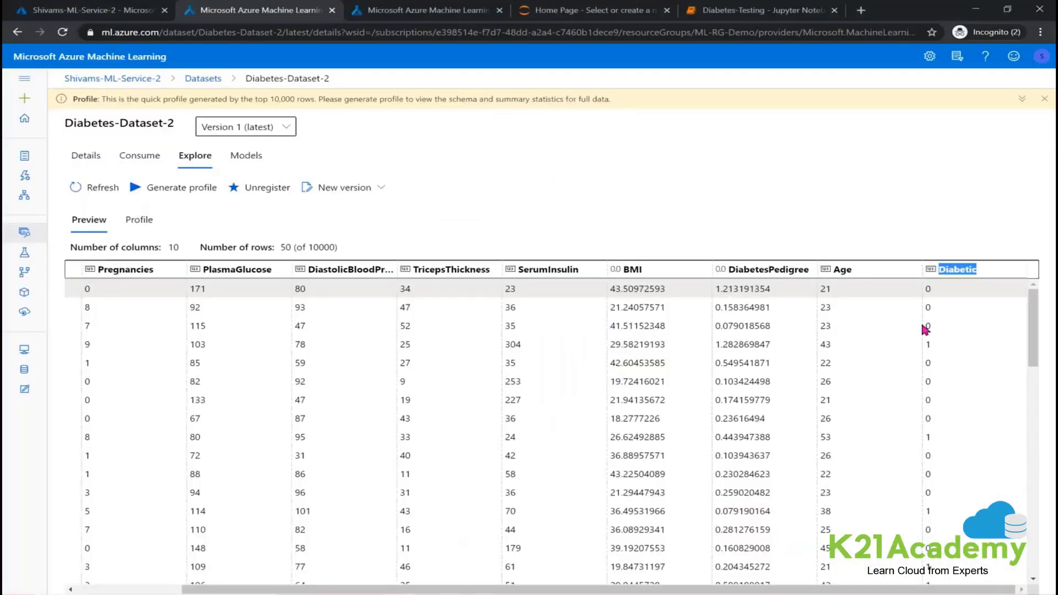
drag(939, 291, 919, 289)
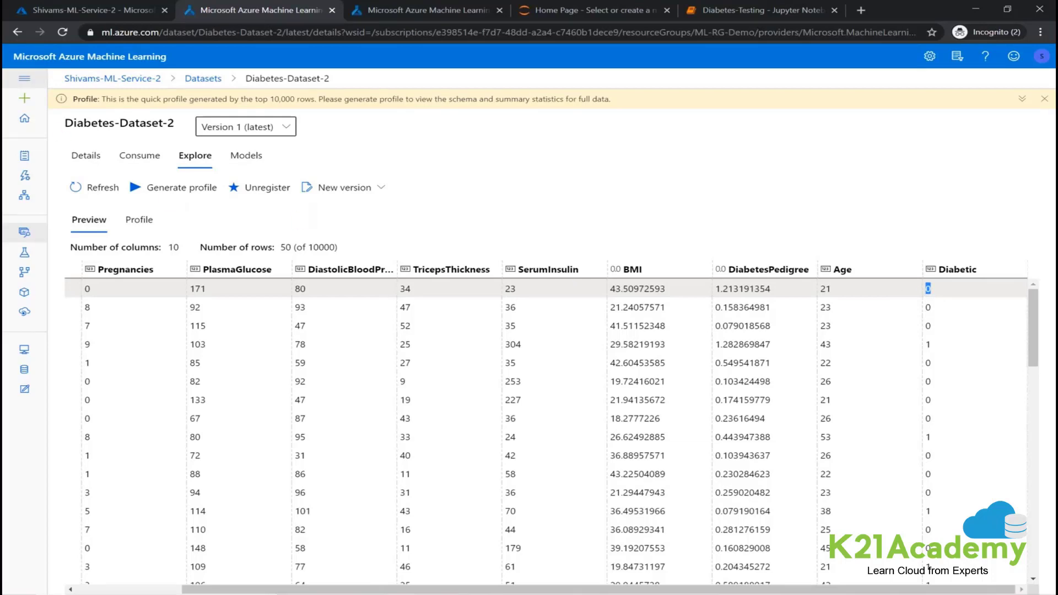
Create a new blank pipeline in the Designer using the easy-to-use prebuilt modules
click(25, 77)
click(92, 196)
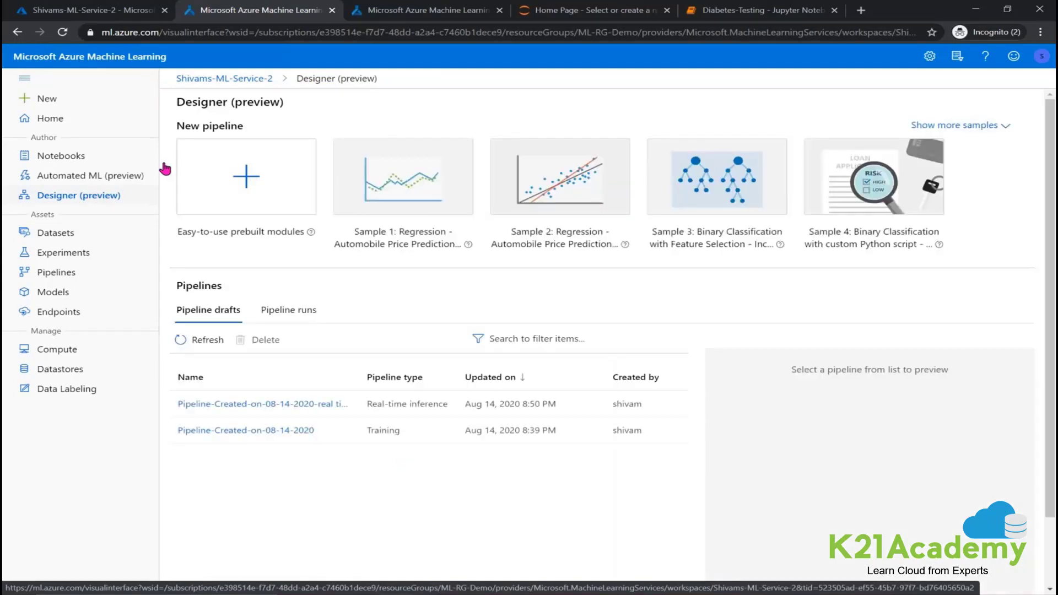
click(237, 182)
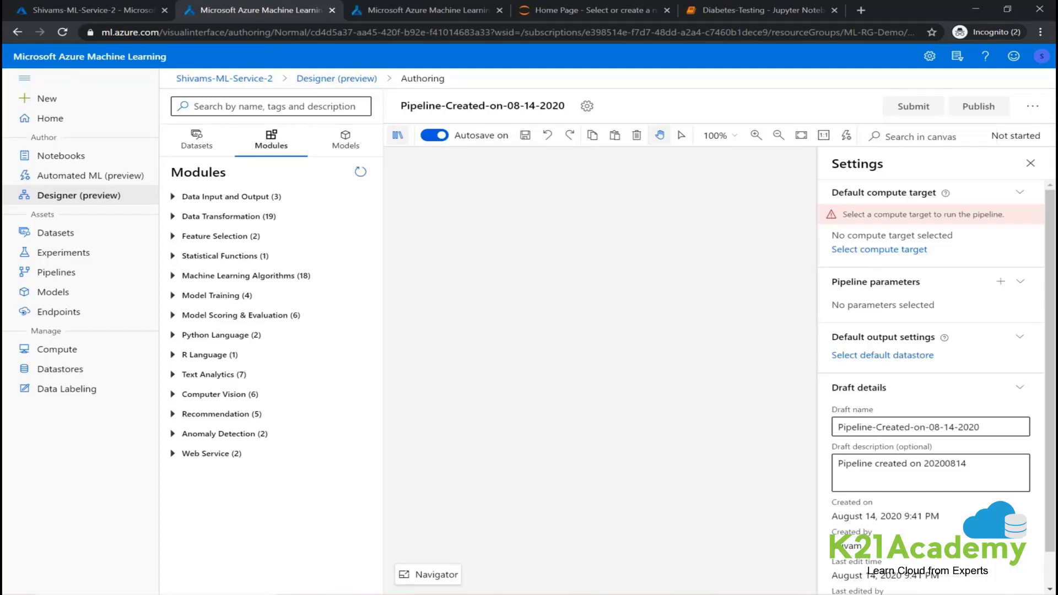
Add Diabetes-Dataset-2 to the pipeline canvas, position it near the upper middle, and close its details
click(216, 145)
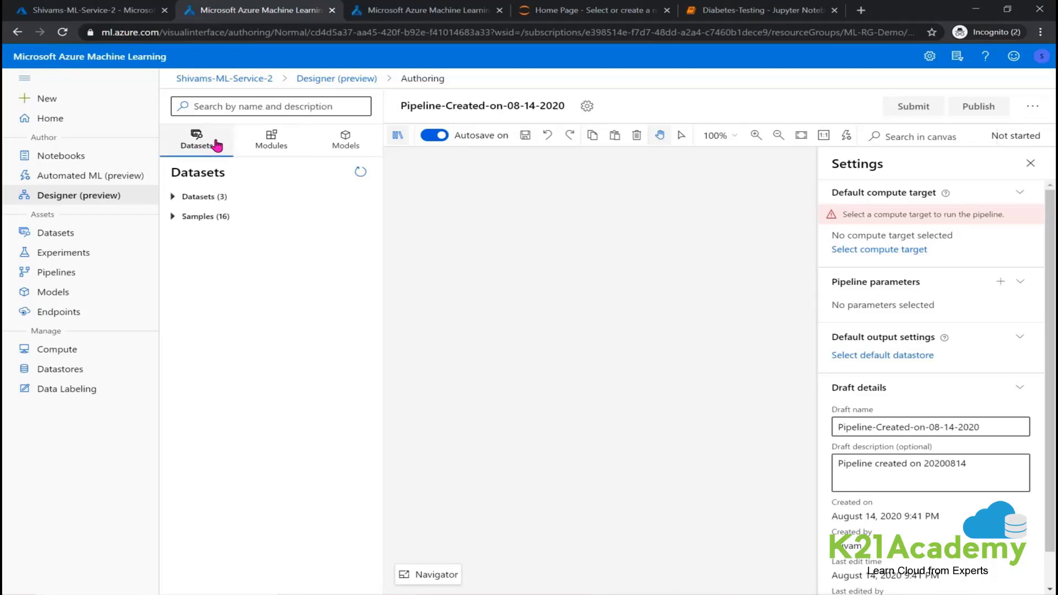
click(207, 199)
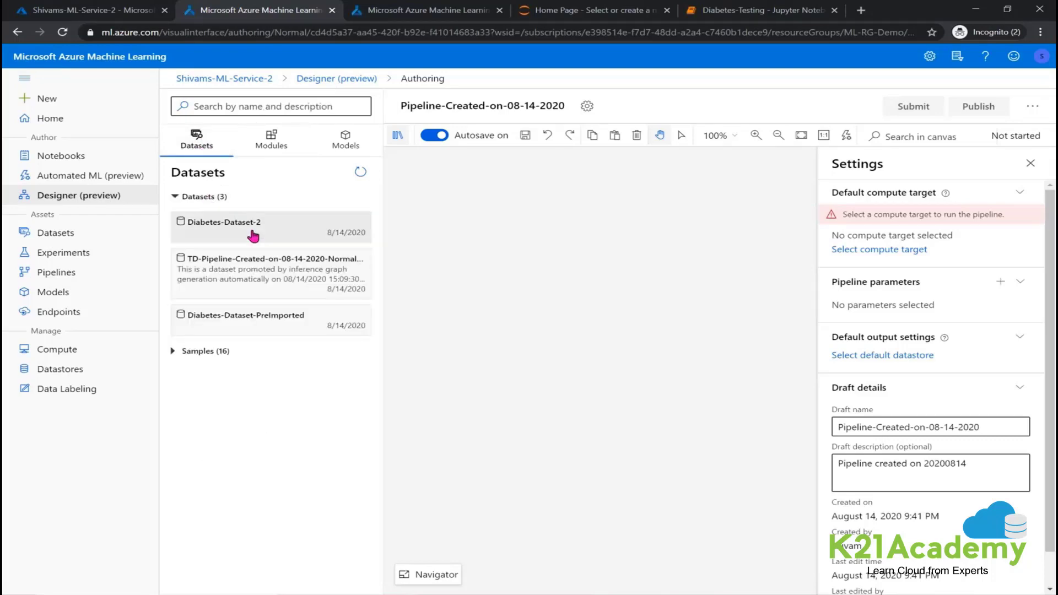
drag(253, 236, 647, 206)
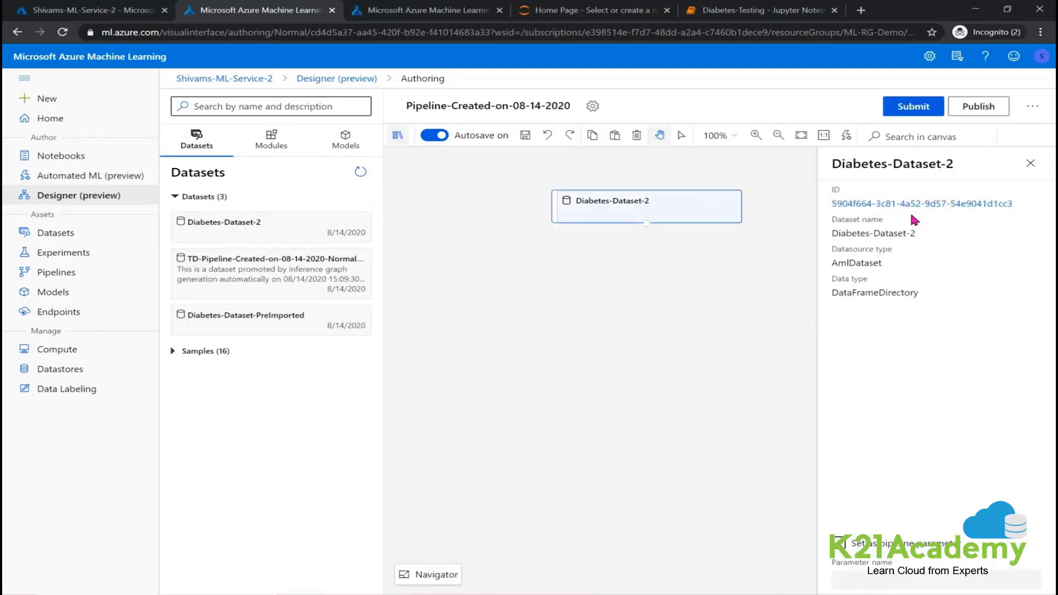
drag(677, 208, 637, 202)
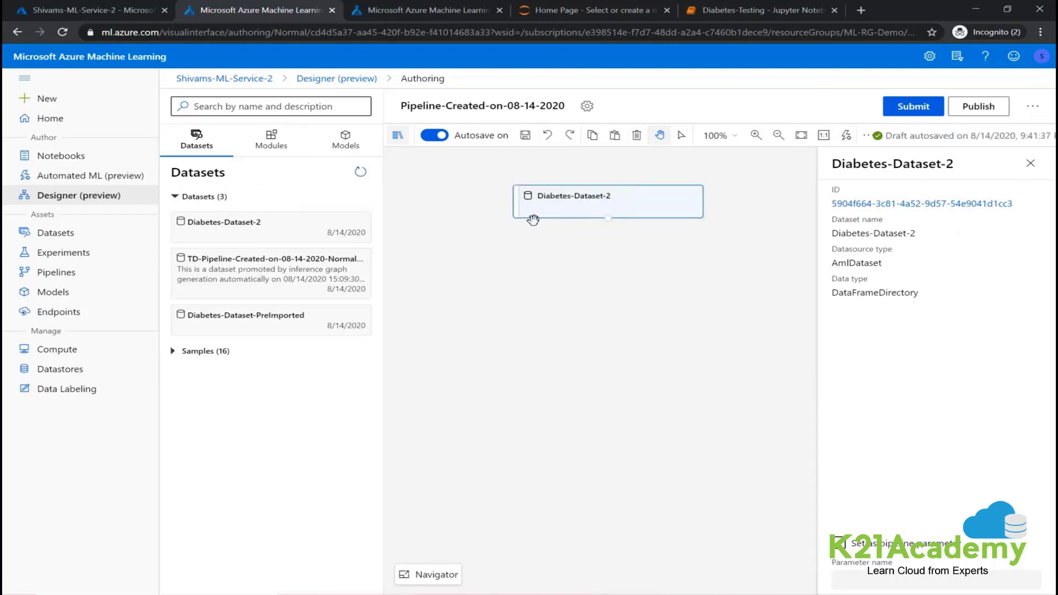
click(1030, 163)
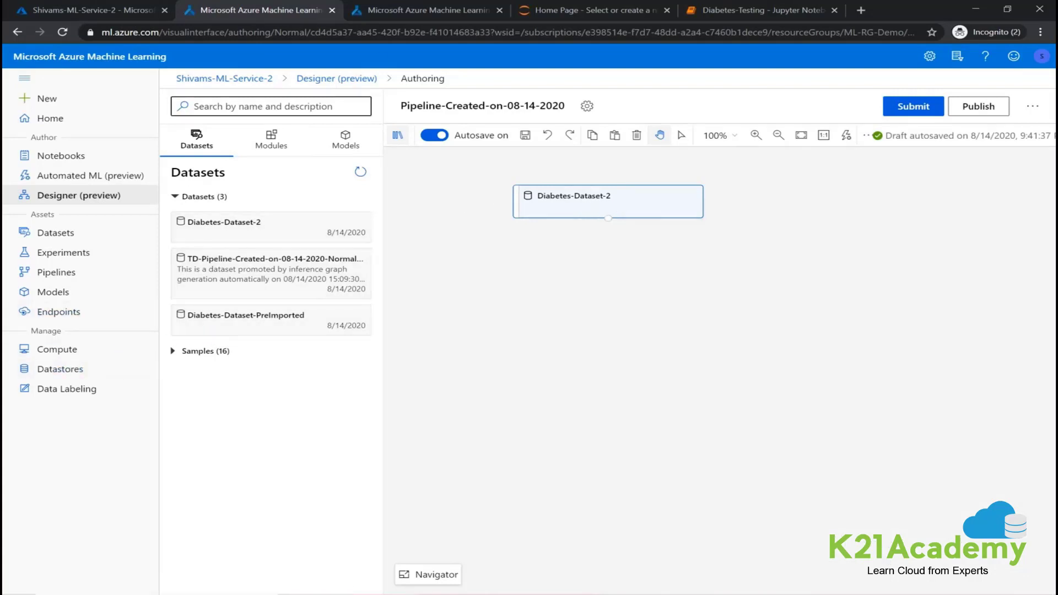
Go to the existing training pipeline and open the workspace's Compute page with the compute instances
click(374, 11)
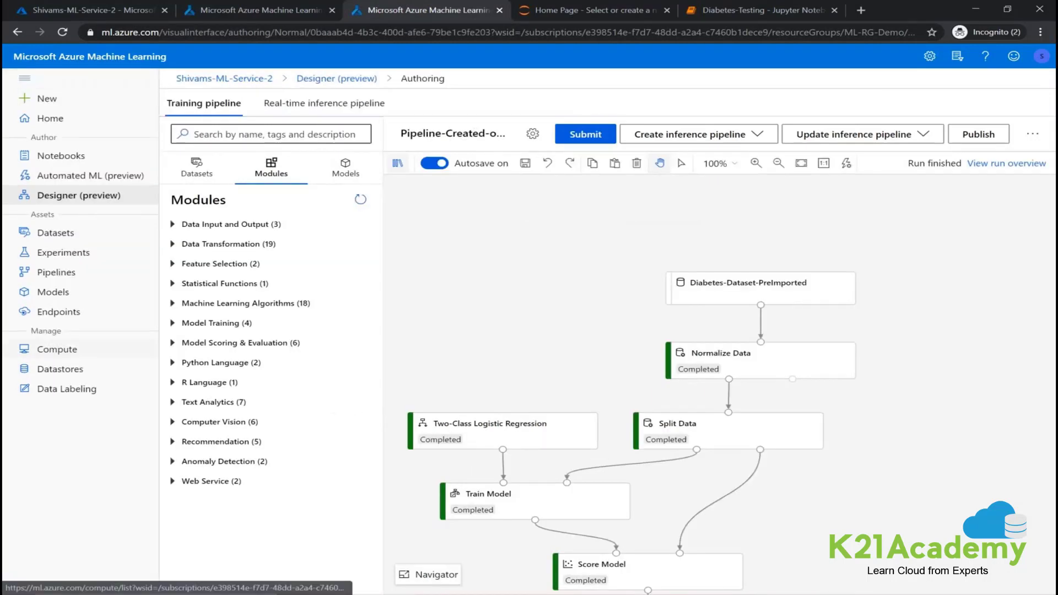
click(55, 349)
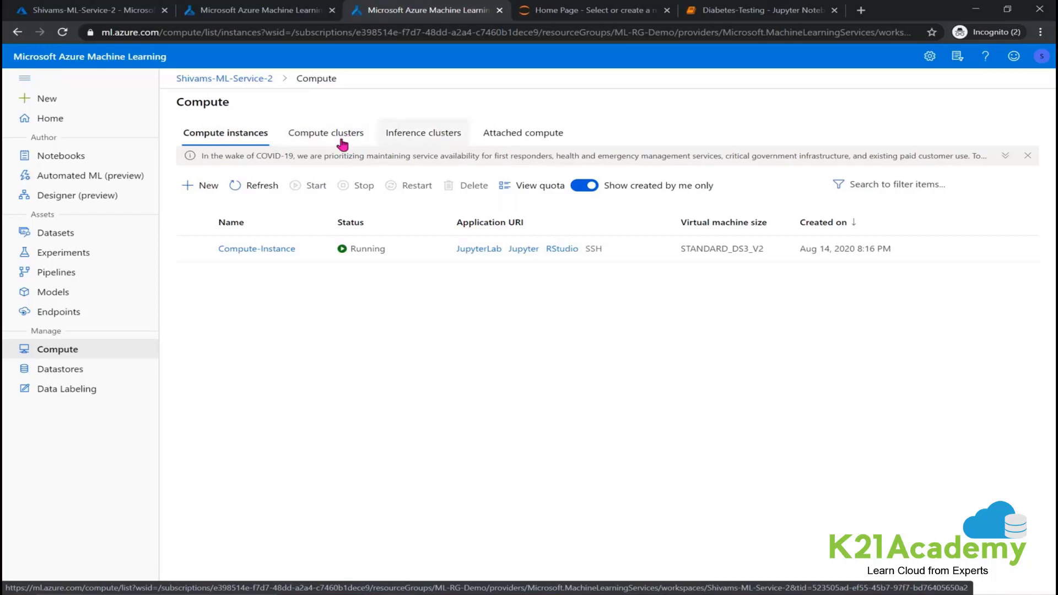
Switch to Microsoft Whiteboard and examine the experiment pipeline, compute cluster, inference pipeline and AKS deployment sketches
mouse_move(469, 593)
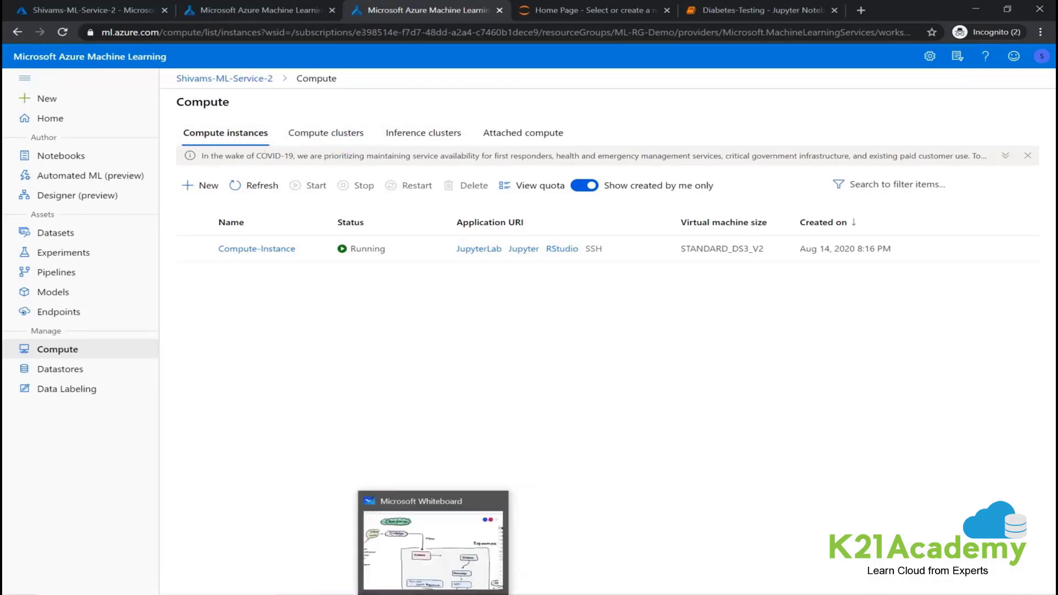
click(433, 594)
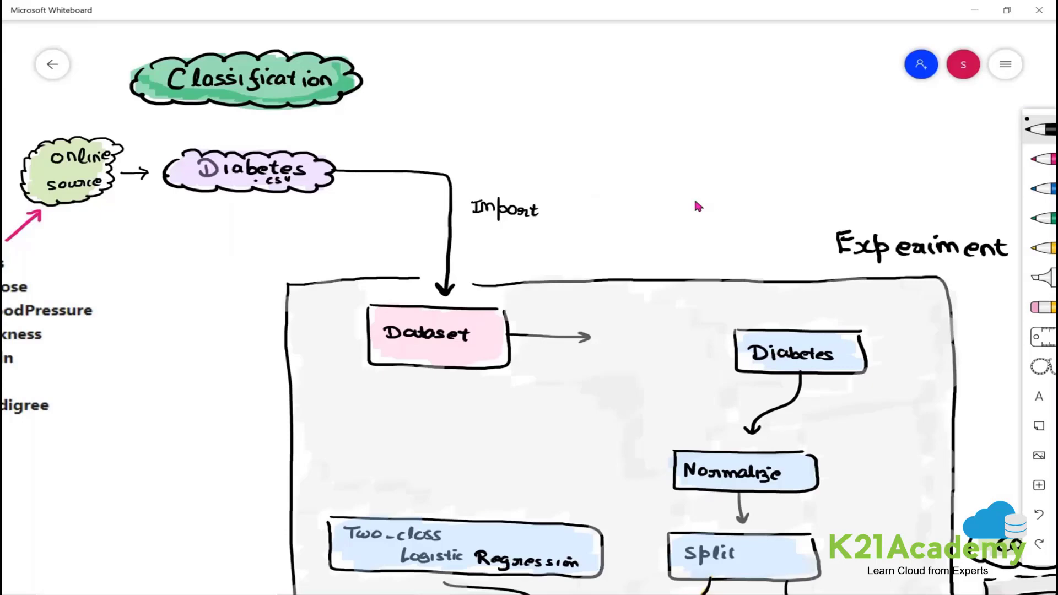
scroll(693, 197, down, 5)
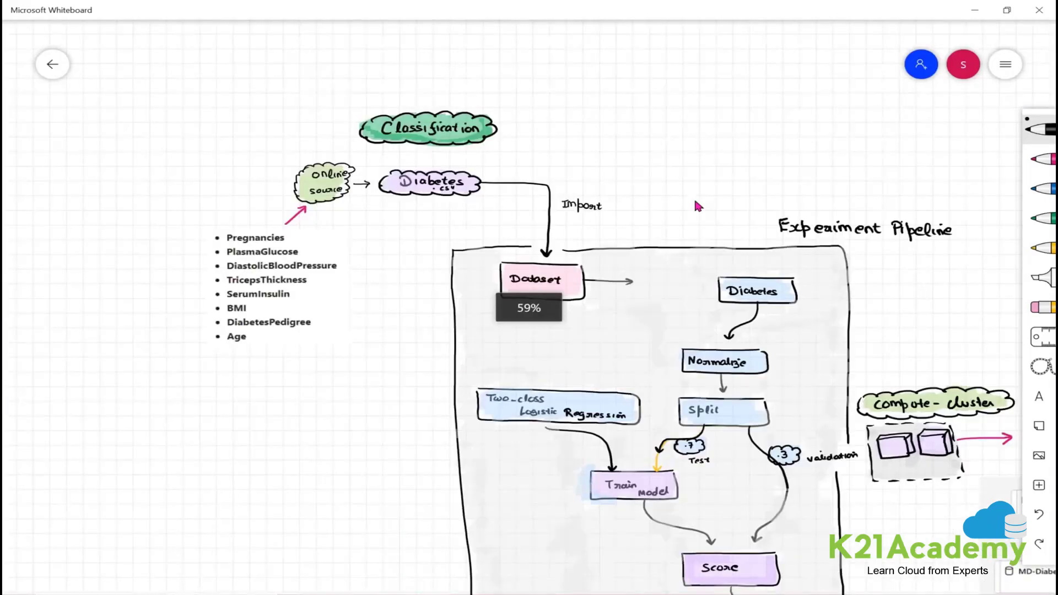
drag(839, 162, 497, 130)
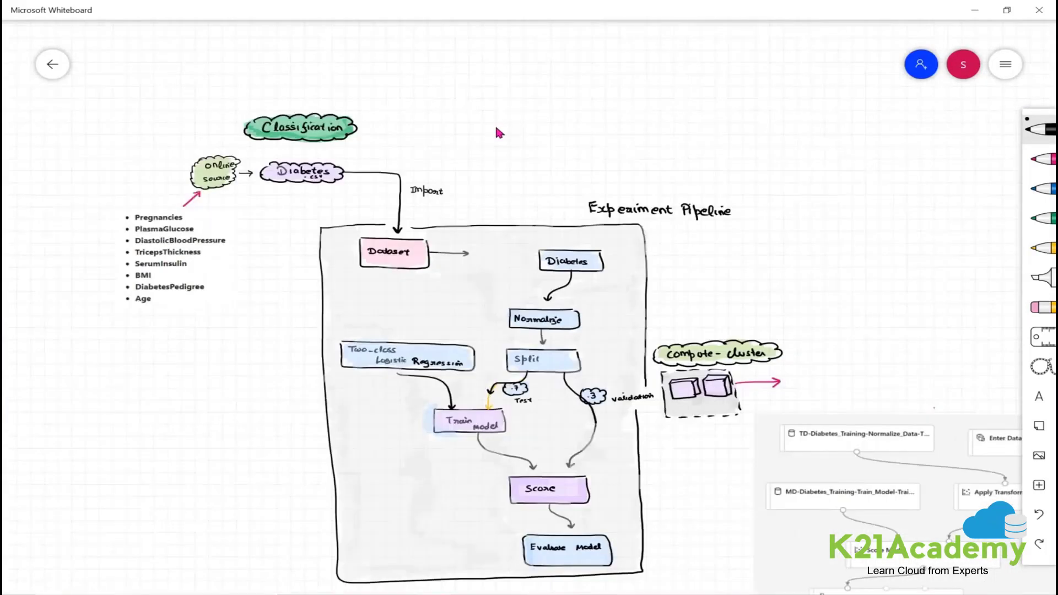
drag(557, 215, 341, 157)
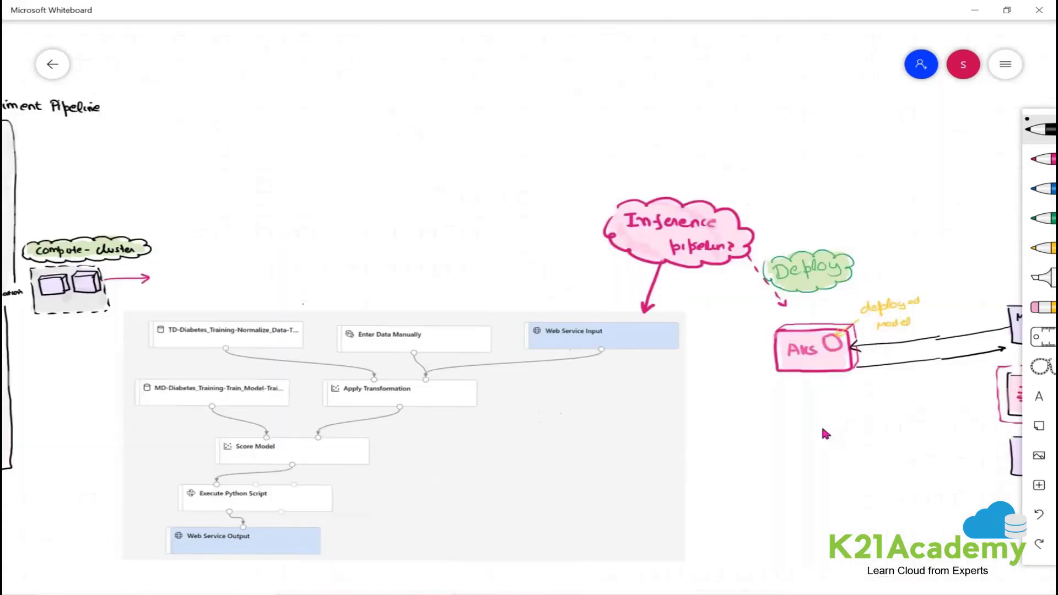
drag(678, 445, 639, 439)
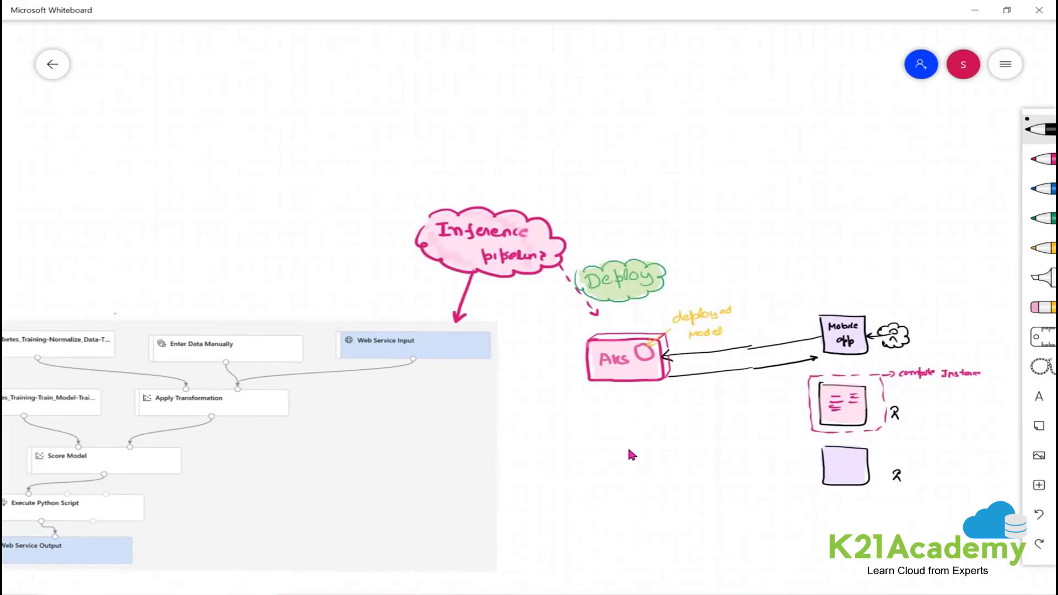
drag(629, 454, 775, 441)
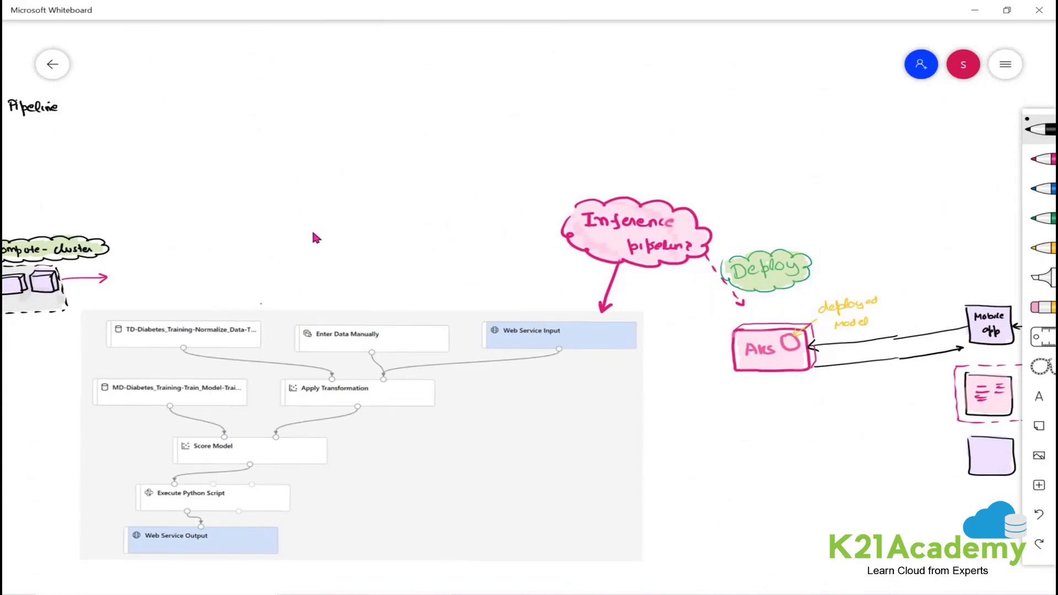
mouse_move(321, 234)
mouse_down()
mouse_move(718, 224)
mouse_move(796, 234)
mouse_up()
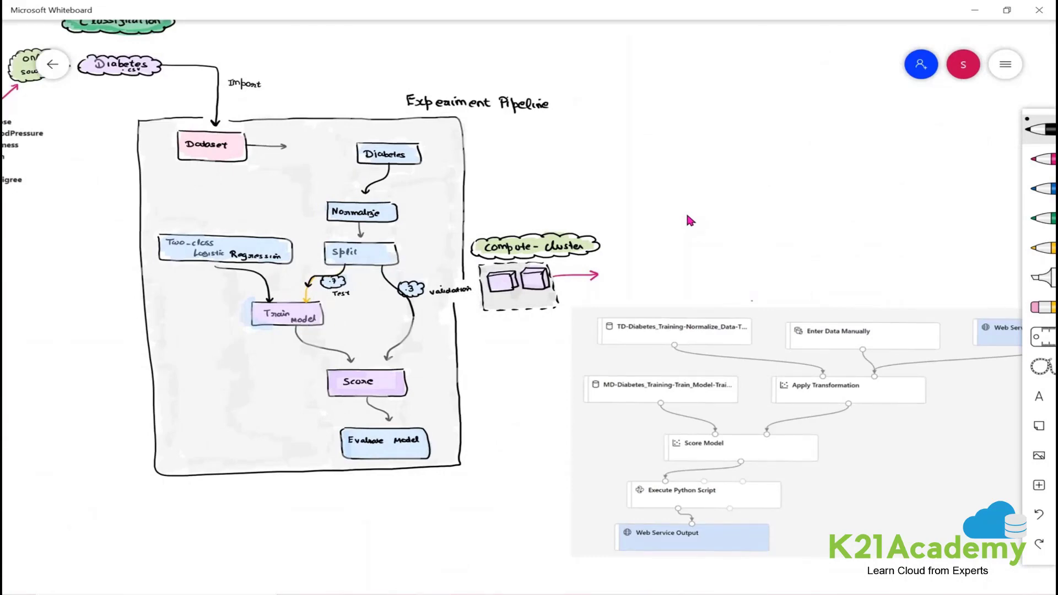
drag(550, 414, 603, 444)
Switch back to Azure Machine Learning, review the new compute instance form, and close it without creating anything
key(alt+Tab)
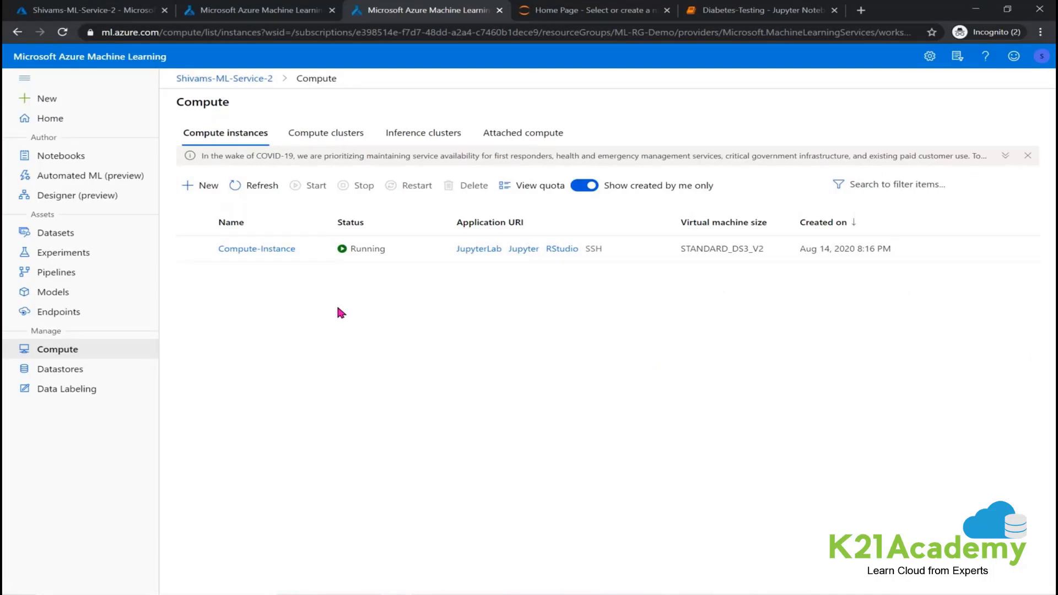
click(208, 187)
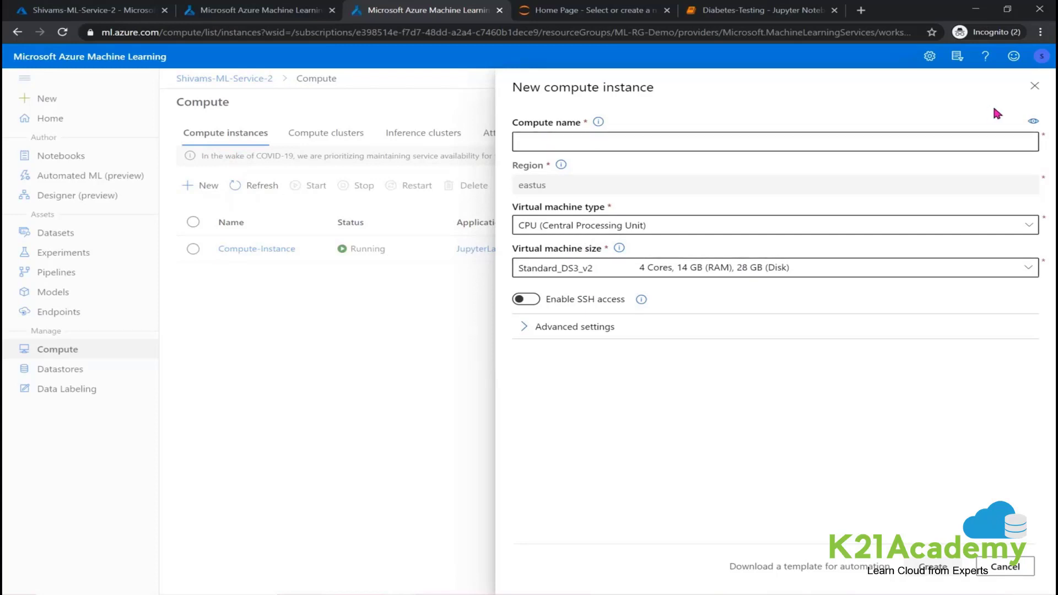
click(1035, 88)
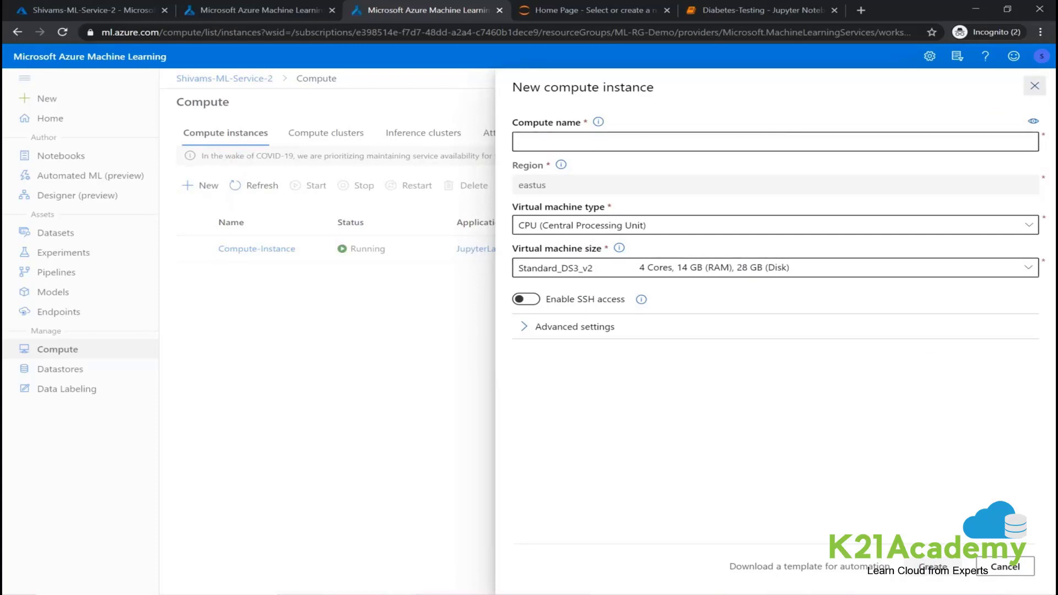
On the whiteboard pipeline, draw yellow arrows from Diabetes through Normalize and Split to Train Model, and mark that branch with a clouded "70%"
click(601, 364)
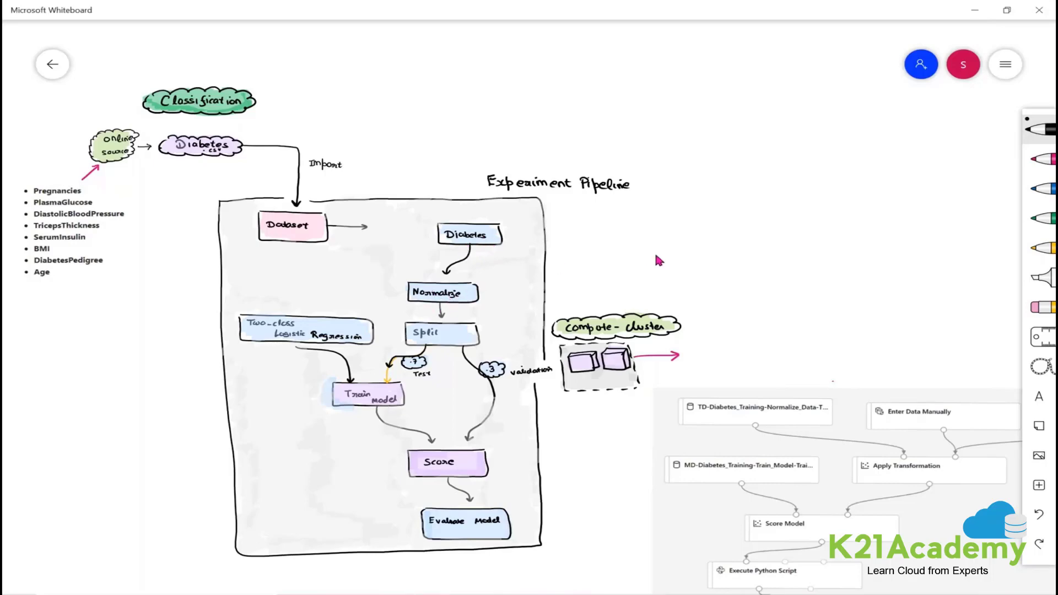
scroll(654, 250, up, 3)
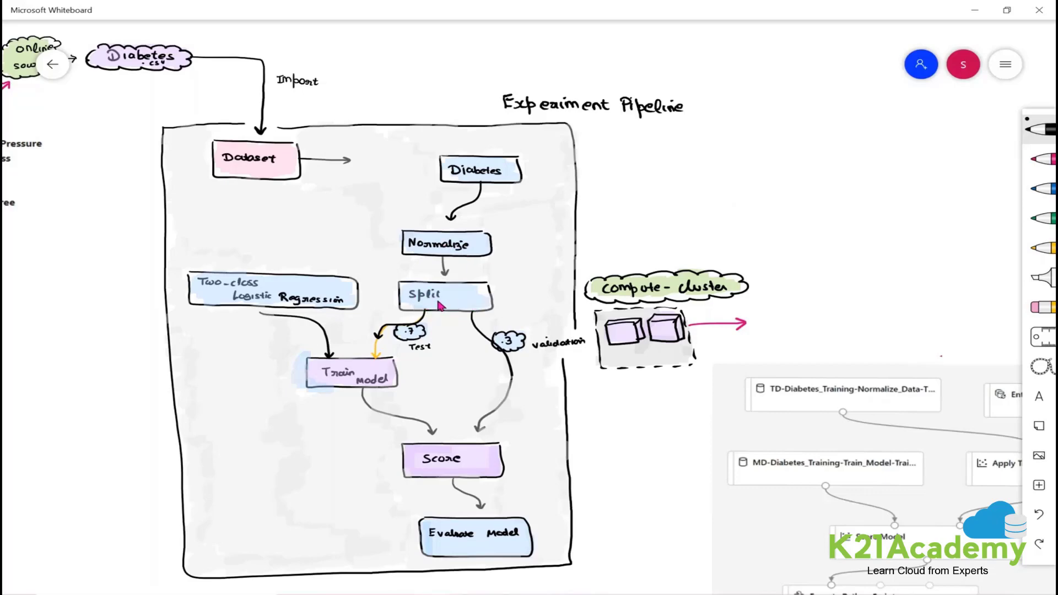
click(1040, 248)
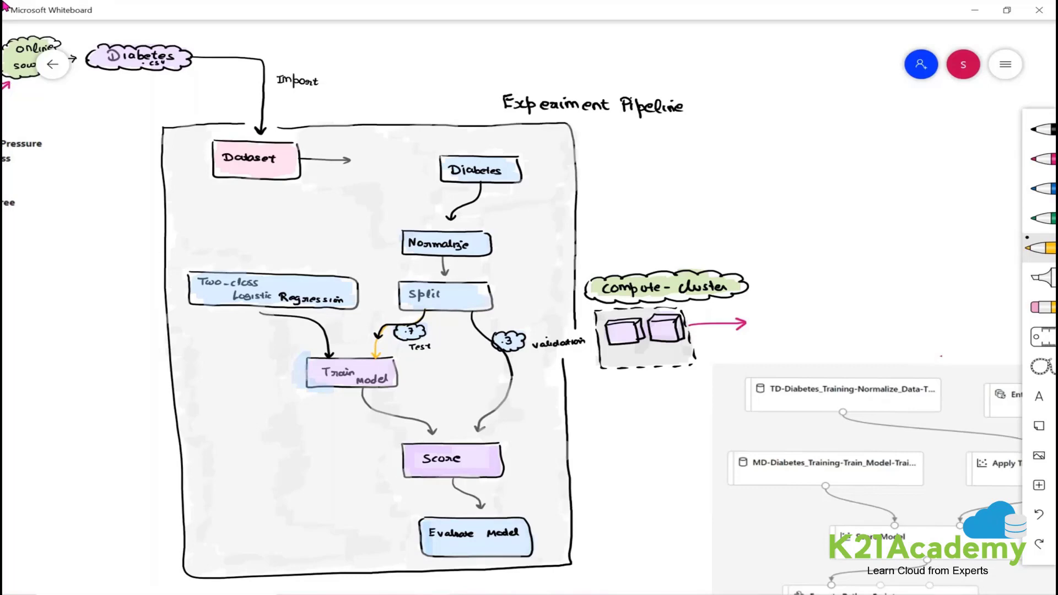
mouse_move(481, 188)
mouse_down()
mouse_move(453, 210)
mouse_move(444, 275)
mouse_up()
mouse_move(423, 317)
mouse_down()
mouse_move(392, 325)
mouse_move(375, 347)
mouse_up()
mouse_move(381, 307)
mouse_down()
mouse_move(401, 309)
mouse_move(372, 325)
mouse_move(359, 312)
mouse_up()
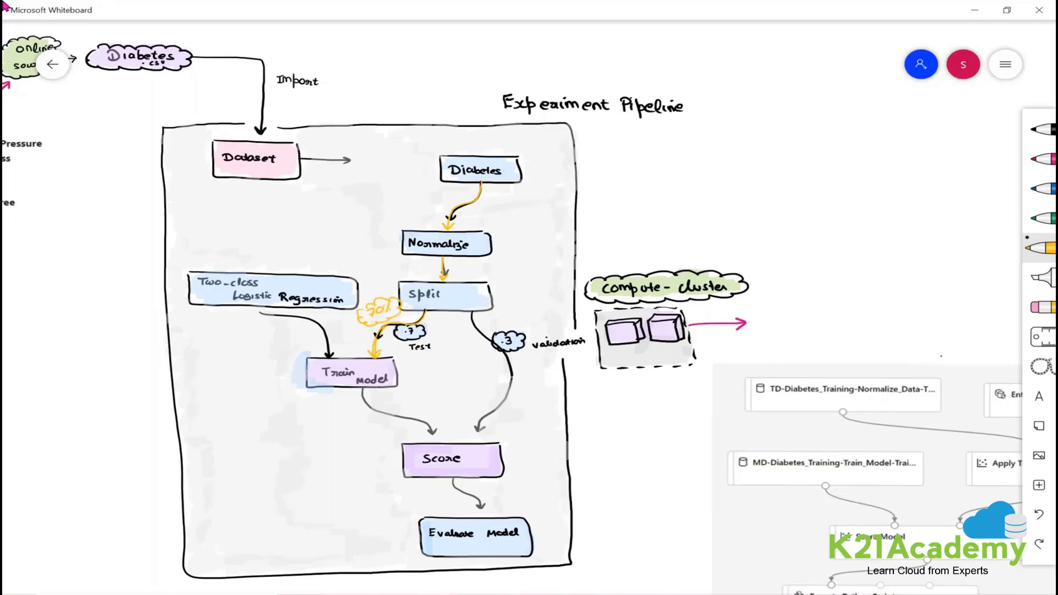
Mark the validation branch "30%" in yellow, draw an arrow to Train Model, and point a clouded "Algo" at Two-class Logistic Regression
mouse_move(507, 311)
mouse_down()
mouse_move(528, 302)
mouse_move(499, 324)
mouse_move(485, 312)
mouse_up()
drag(280, 366, 301, 366)
mouse_move(128, 315)
mouse_down()
mouse_move(188, 292)
mouse_move(184, 302)
mouse_up()
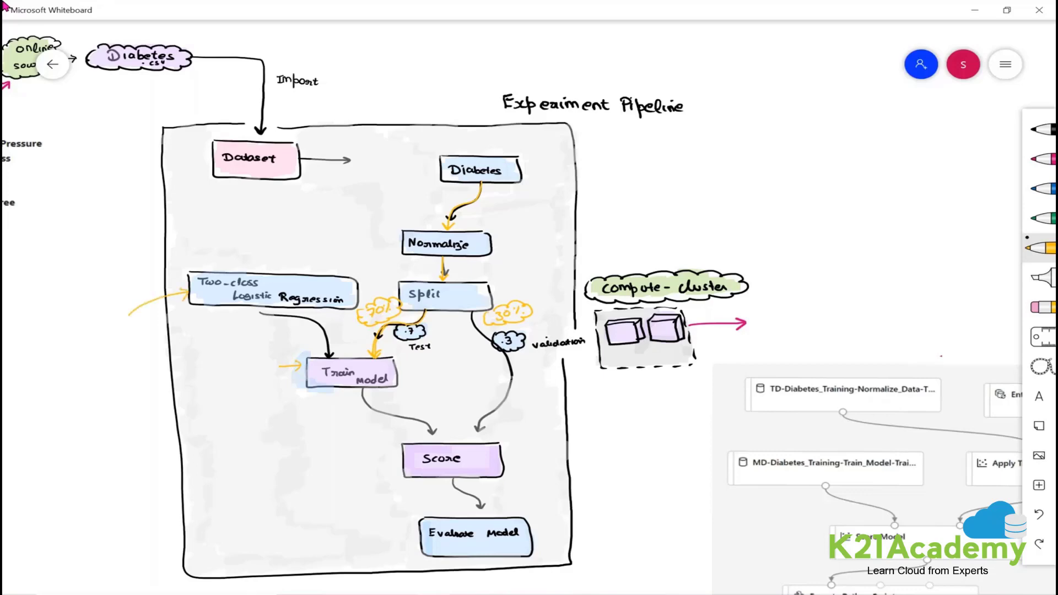
mouse_move(81, 316)
mouse_down()
mouse_move(111, 304)
mouse_move(115, 288)
mouse_move(127, 307)
mouse_move(72, 322)
mouse_up()
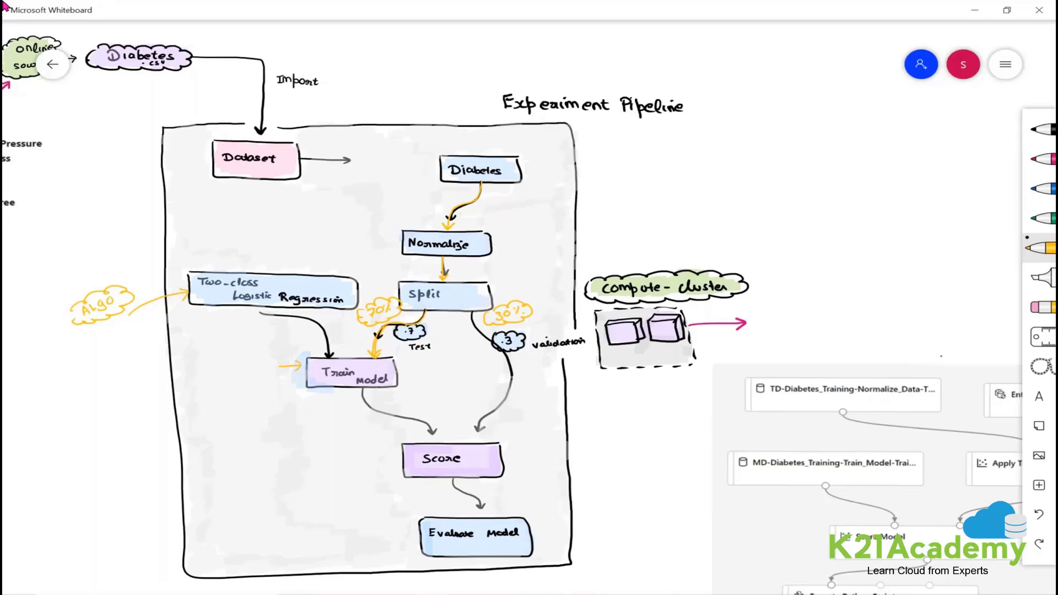
Label Train Model with a yellow "Train" and Score with a clouded "Test", each with an arrow, undoing stray strokes
drag(397, 372, 453, 364)
mouse_move(527, 453)
mouse_down()
mouse_move(506, 457)
mouse_move(561, 451)
mouse_up()
key(ctrl+z)
key(ctrl+z)
key(ctrl+z)
drag(522, 213, 504, 232)
drag(505, 225, 513, 233)
key(ctrl+z)
key(ctrl+z)
mouse_move(548, 450)
mouse_down()
mouse_move(581, 451)
mouse_move(544, 462)
mouse_move(529, 442)
mouse_up()
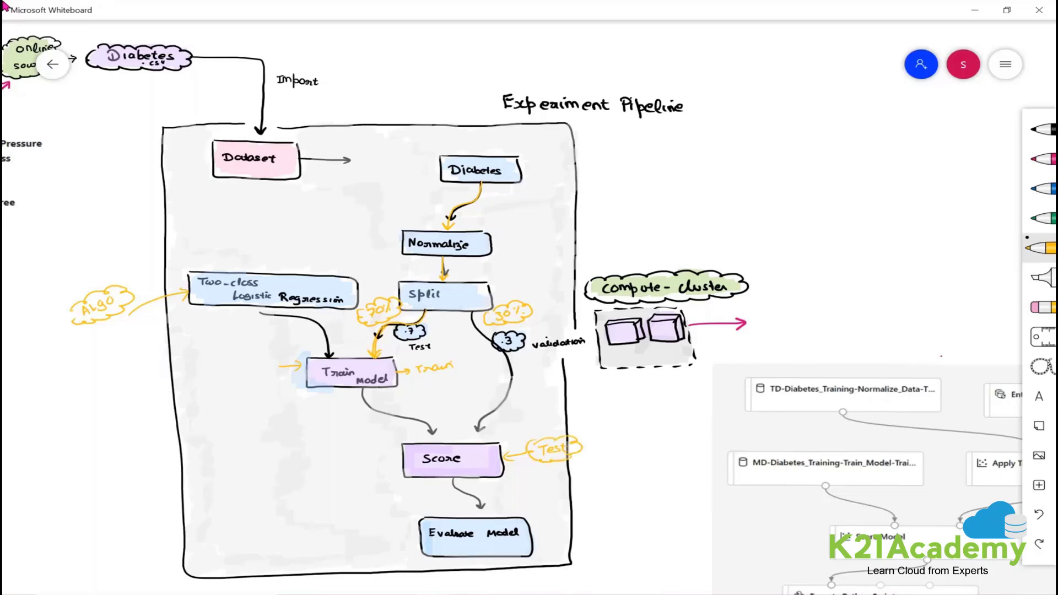
Draw a yellow arrow to Evaluate Model from a clouded "Report" label beside it
mouse_move(584, 524)
mouse_down()
mouse_move(533, 531)
mouse_move(540, 536)
mouse_up()
drag(603, 513, 628, 529)
mouse_move(594, 515)
mouse_down()
mouse_move(668, 513)
mouse_move(617, 535)
mouse_move(591, 517)
mouse_up()
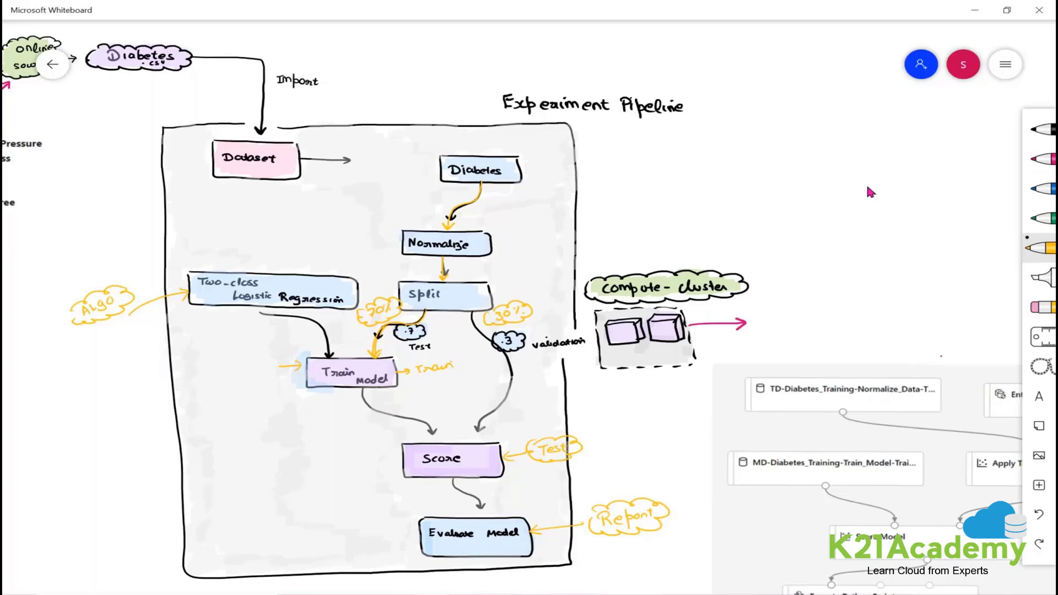
Switch to Azure Machine Learning Designer and set the existing compute target as the pipeline's default
key(alt+Tab)
key(alt+Tab)
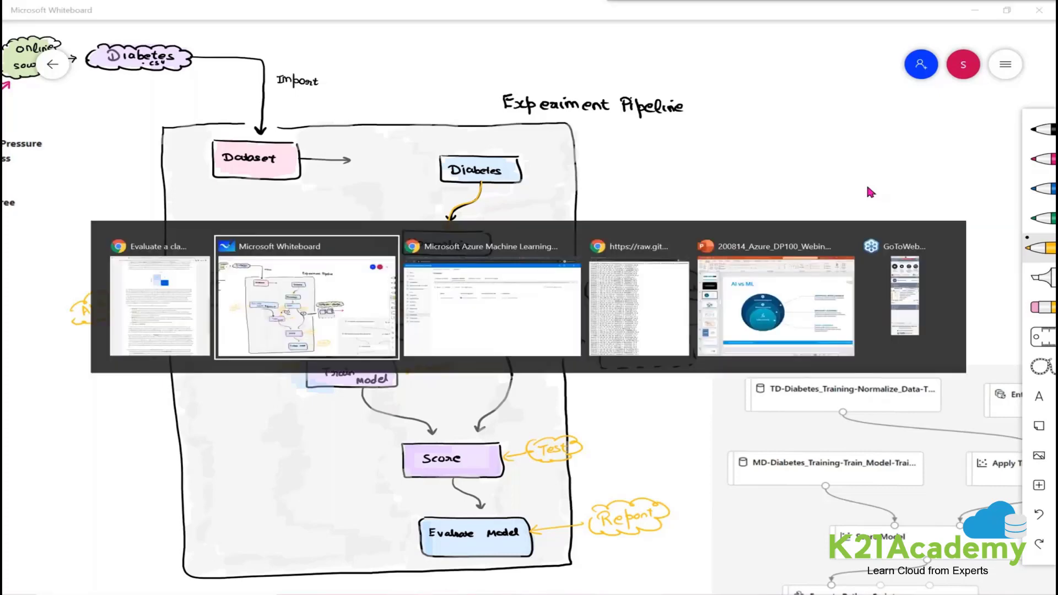
key(alt+Tab)
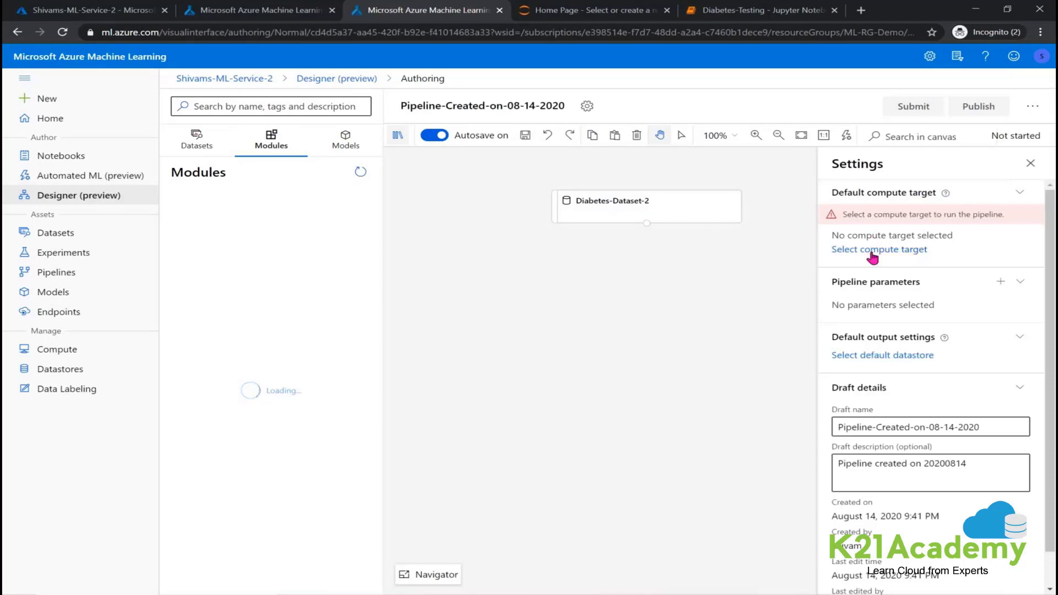
click(873, 251)
click(457, 266)
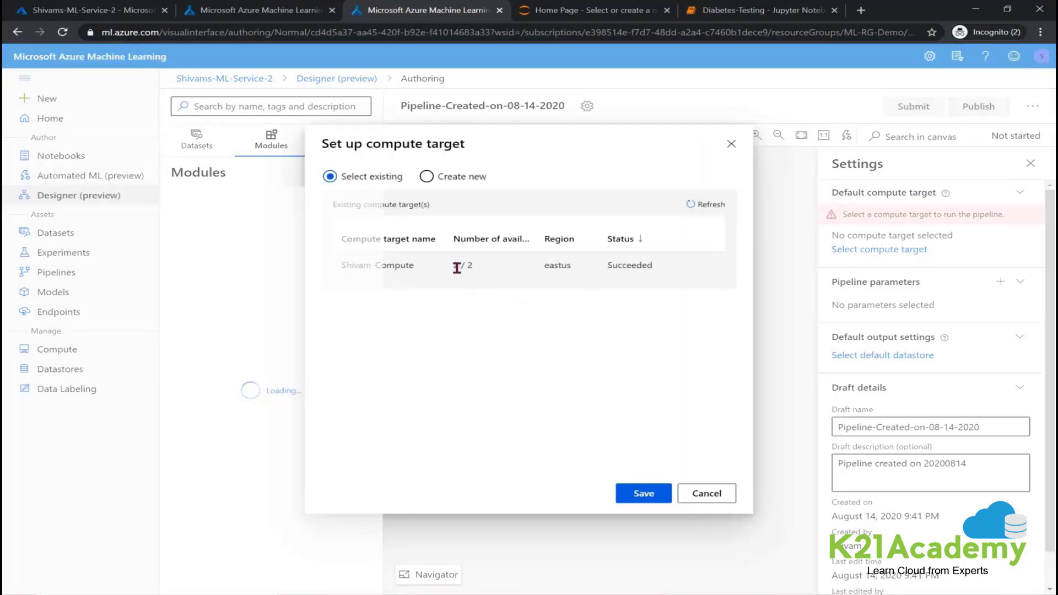
click(639, 492)
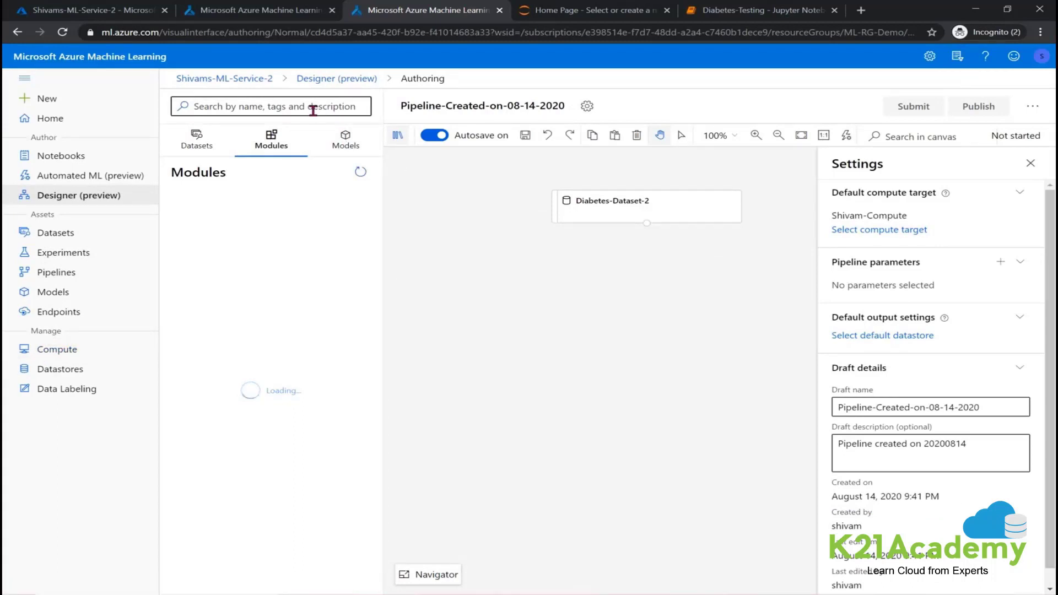
Find the Normalize Data module with "norma", place it below Diabetes-Dataset-2, and connect the dataset's output to its input
drag(627, 216, 554, 232)
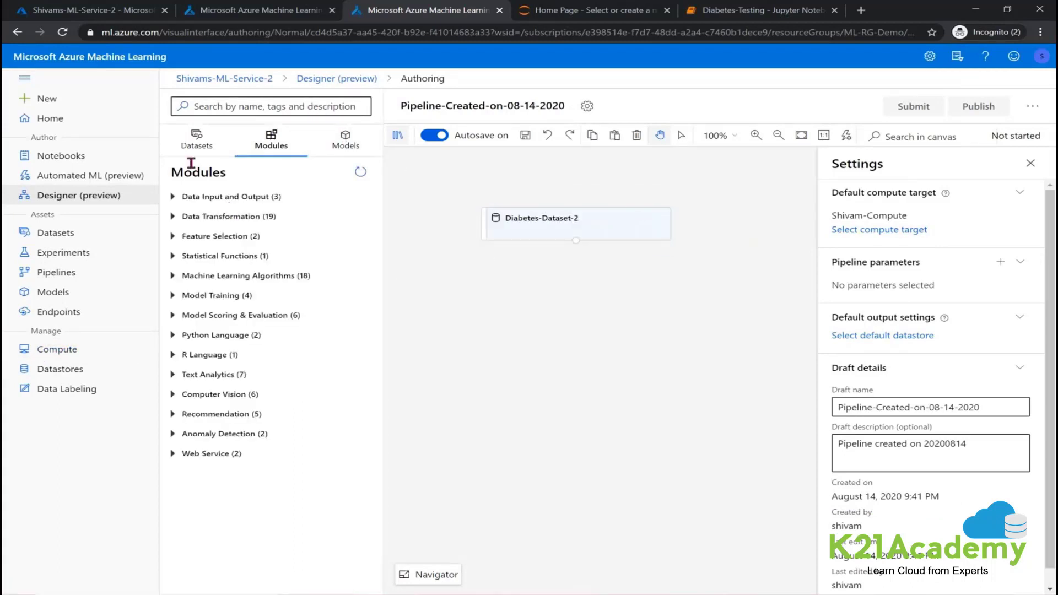
click(246, 105)
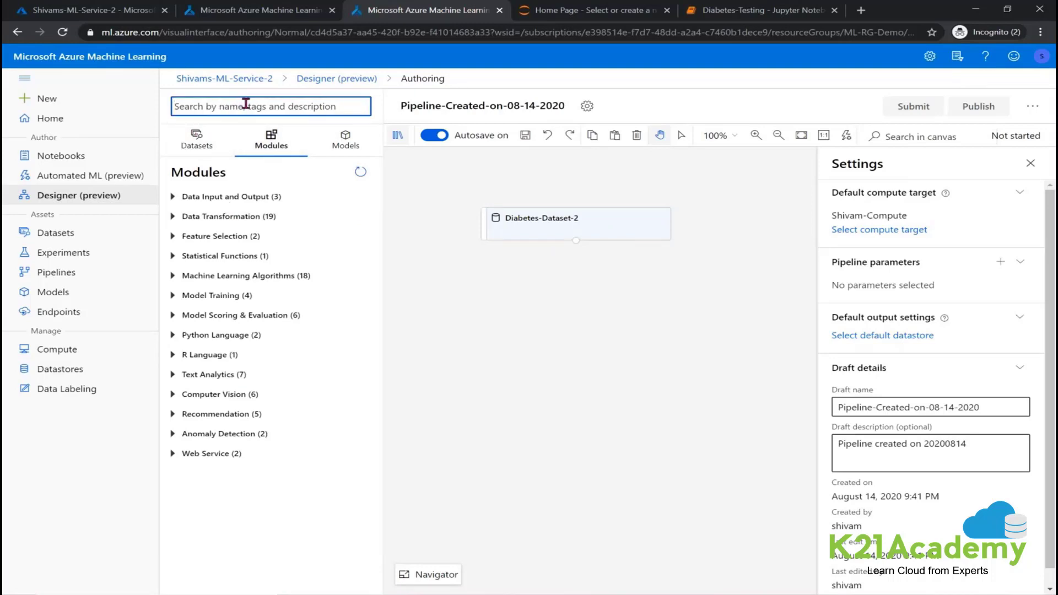
text(norma)
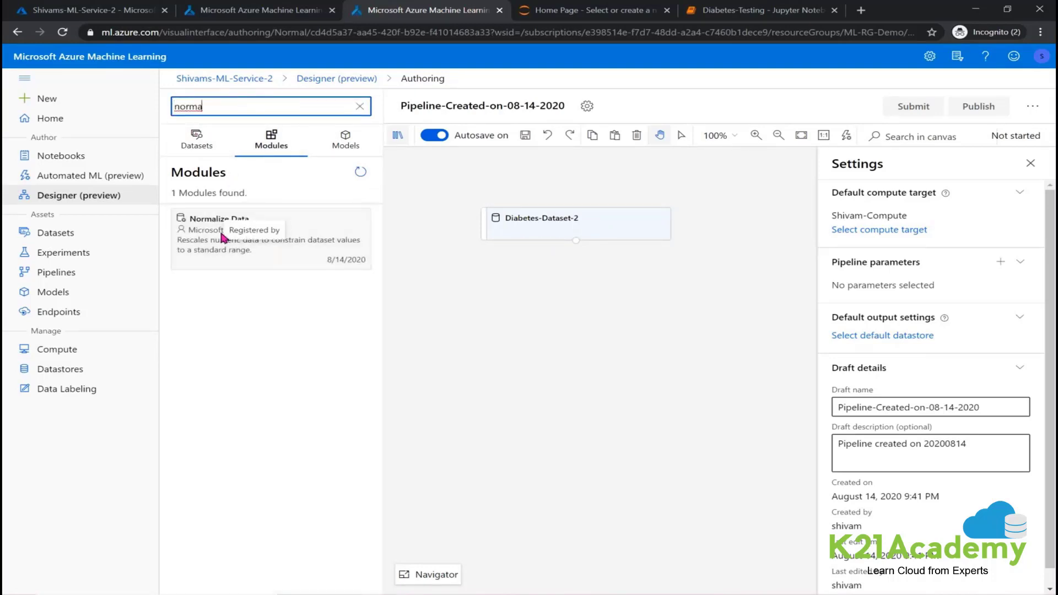
mouse_move(224, 234)
drag(223, 234, 627, 327)
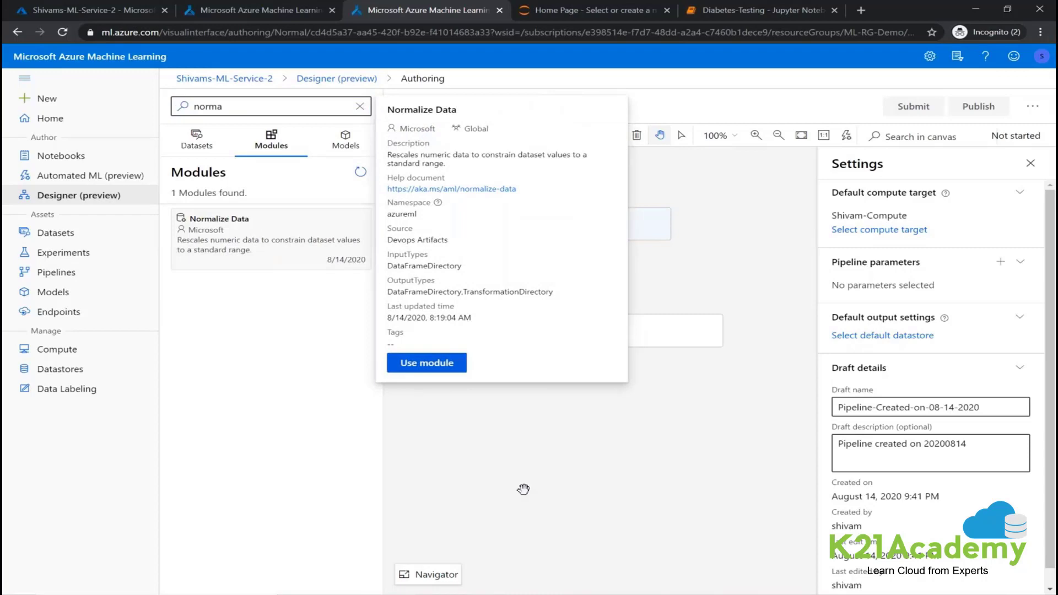
drag(577, 241, 583, 300)
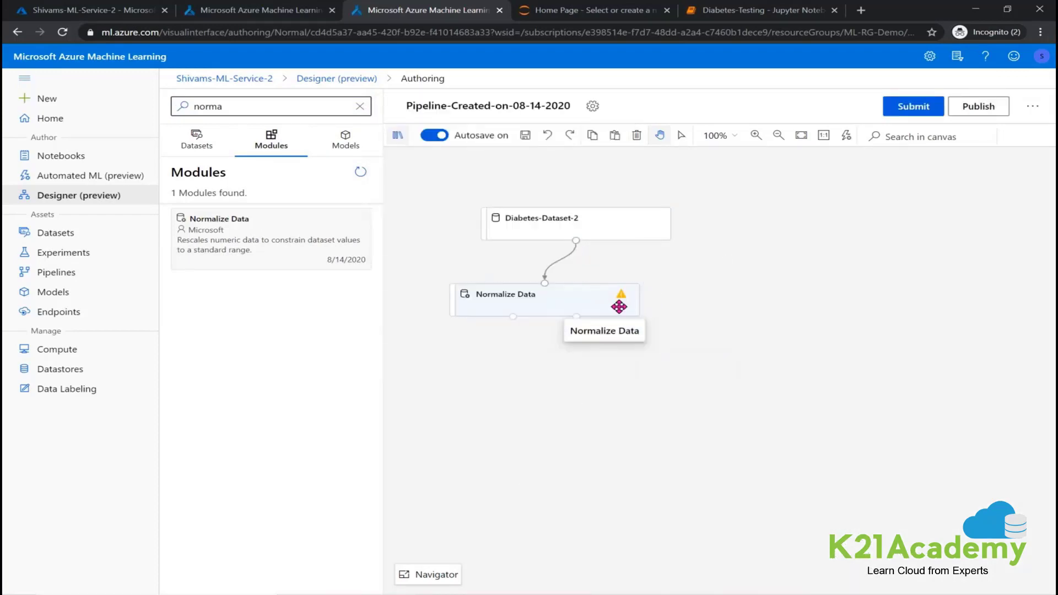
Set Normalize Data's transformation method to MinMax and collapse the side navigation for more canvas room
click(572, 305)
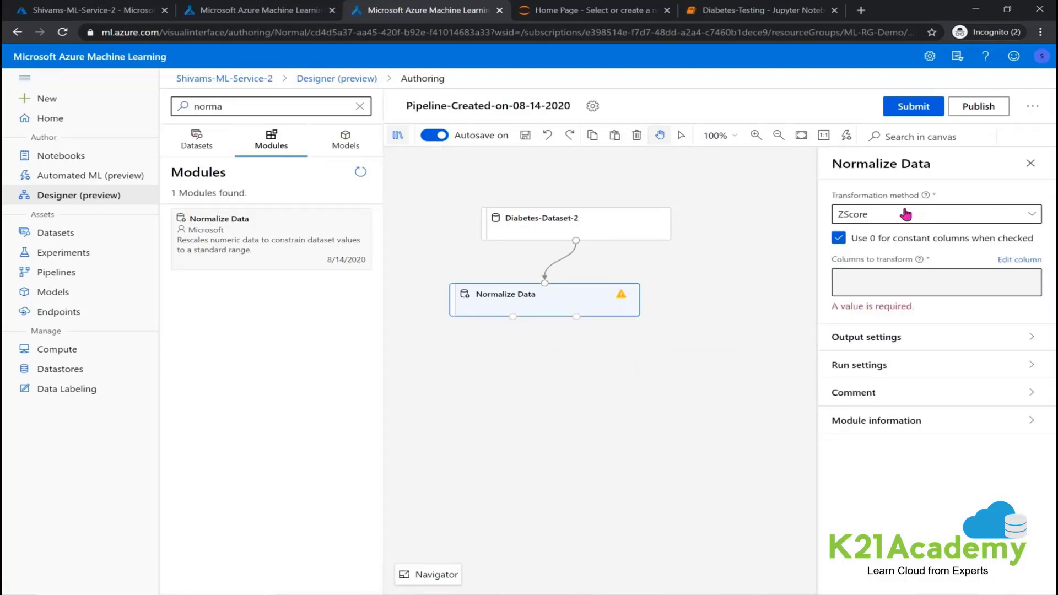
click(906, 214)
click(865, 258)
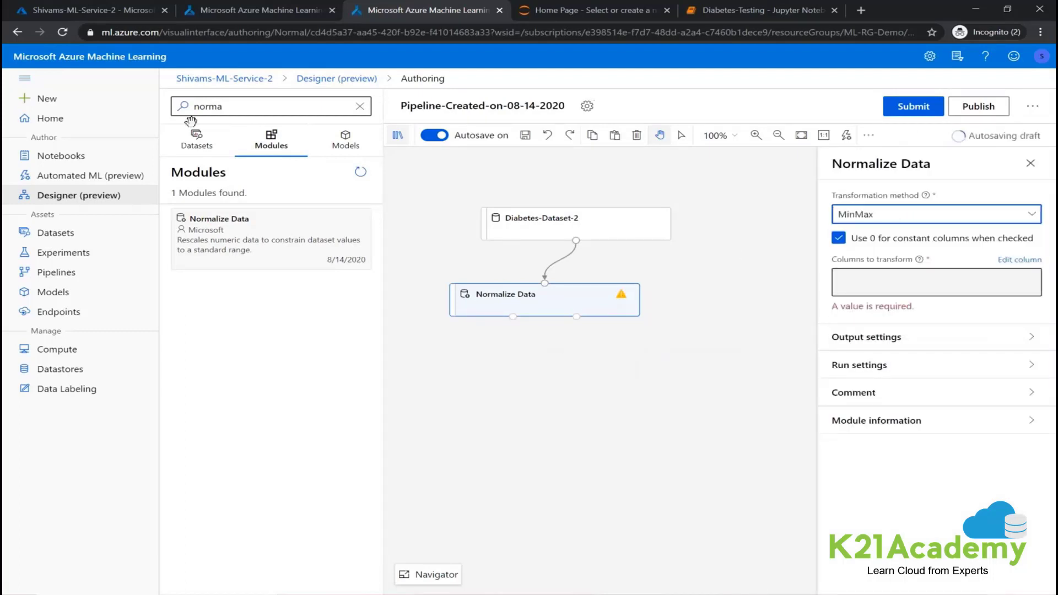
click(25, 78)
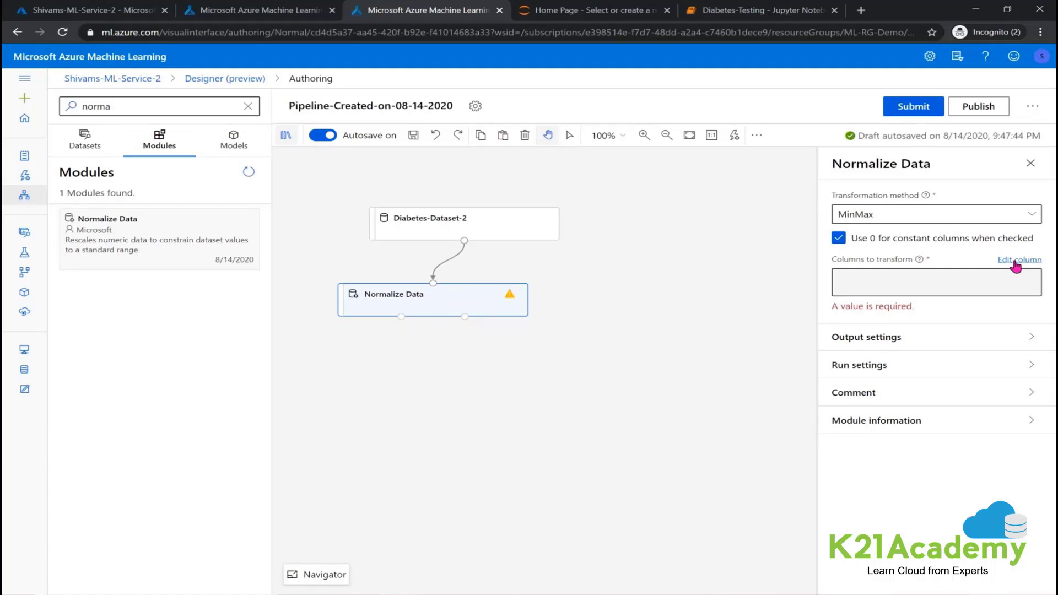
Choose Normalize Data's columns by name: Pregnancies, PlasmaGlucose, DiastolicBloodPressure, TricepsThickness, SerumInsulin, BMI, DiabetesPedigree and Age, and save the selection
click(1016, 260)
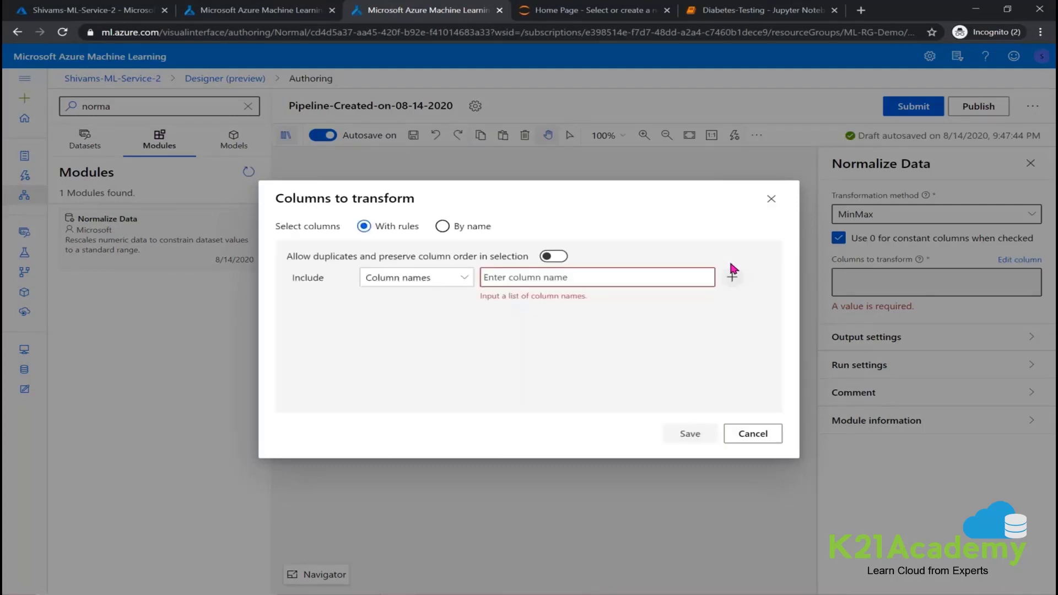
click(449, 227)
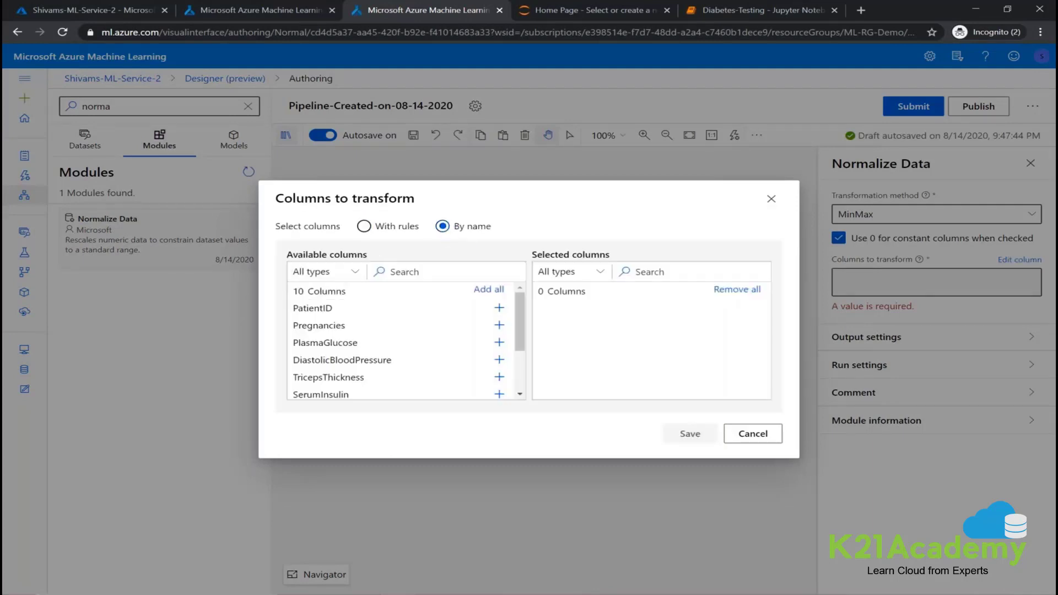
click(500, 326)
click(499, 327)
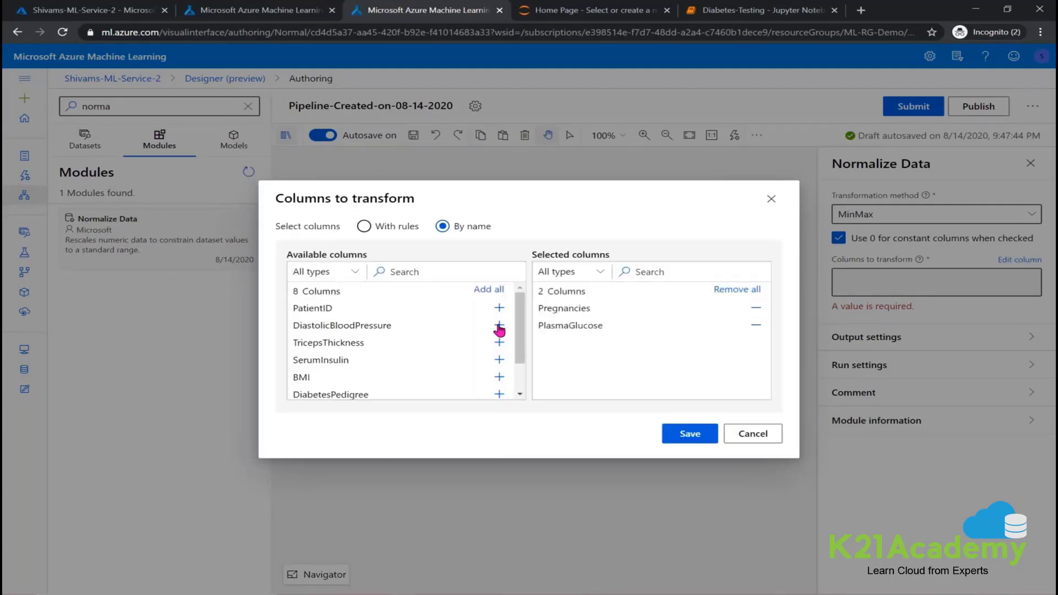
click(499, 327)
click(500, 326)
click(500, 326)
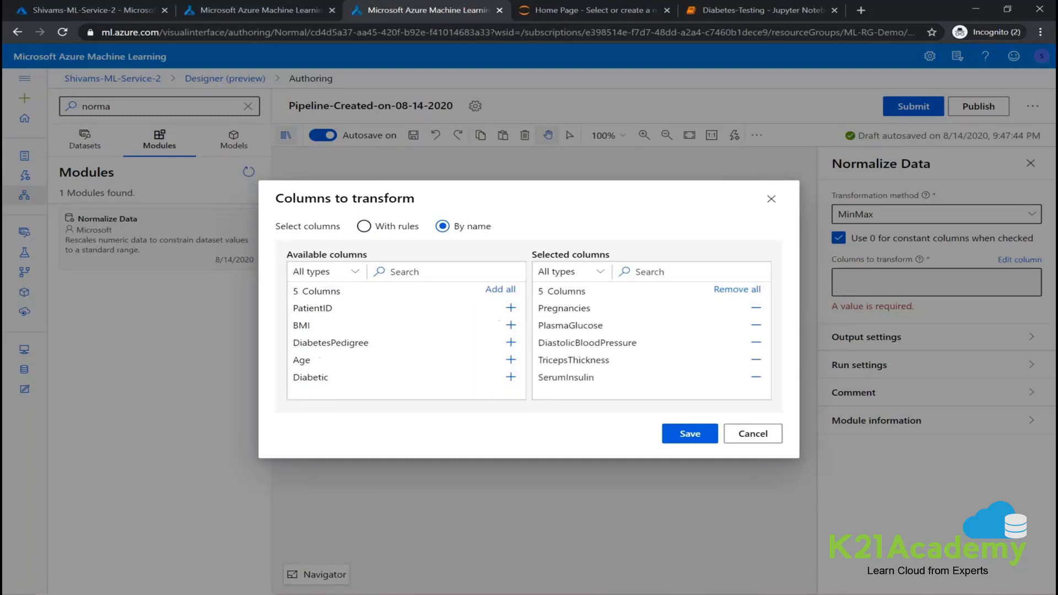
click(510, 326)
click(511, 325)
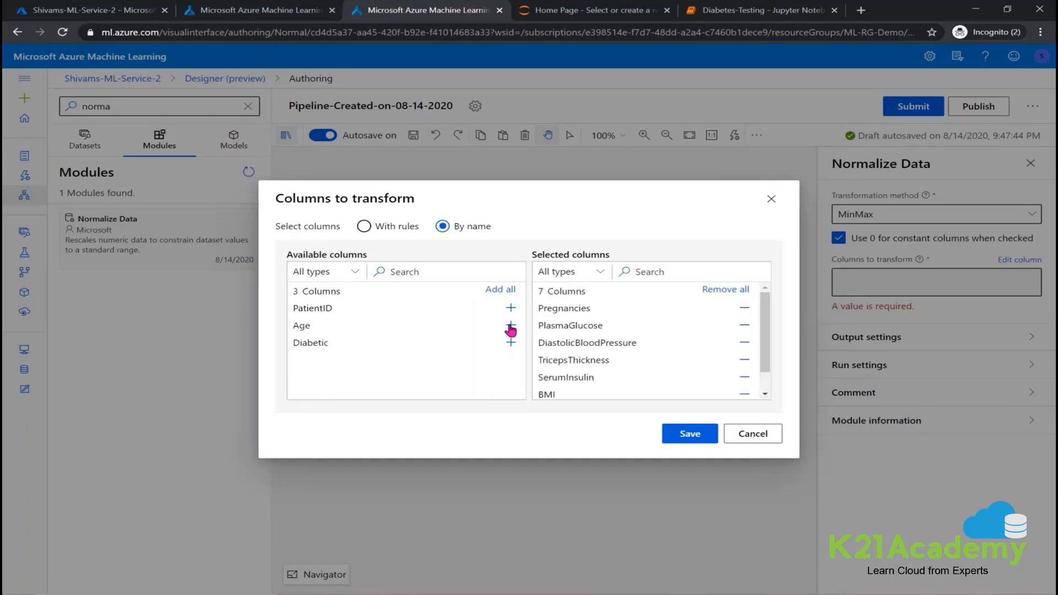
click(511, 325)
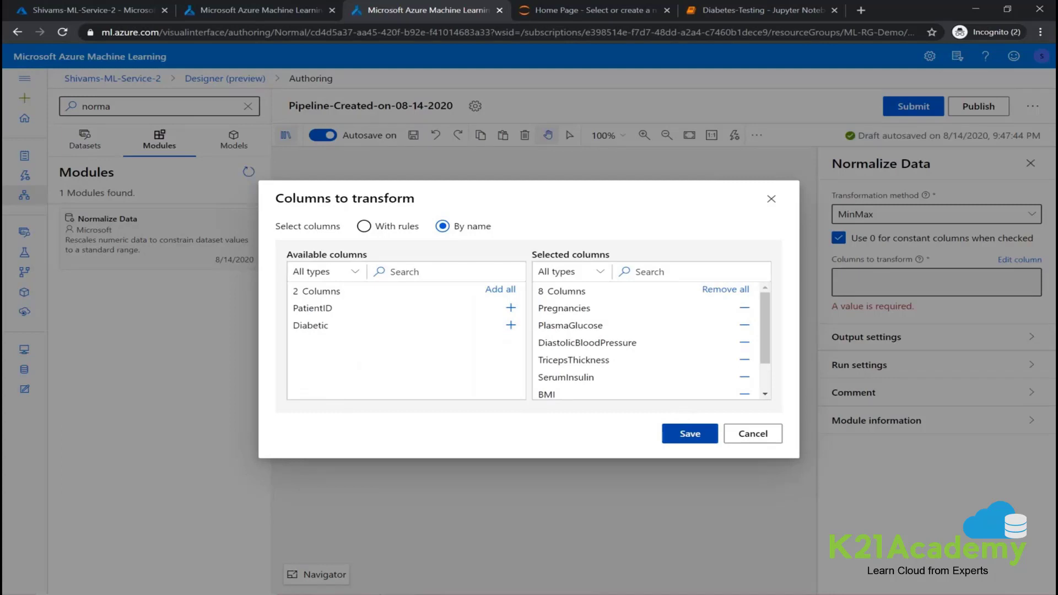
click(691, 434)
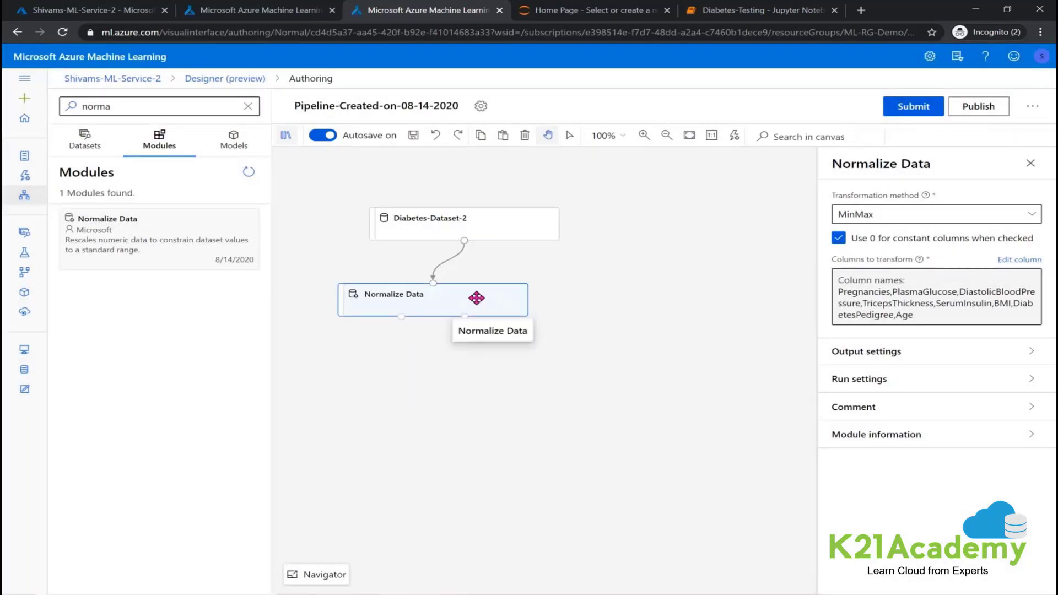
Add a Split Data module below the repositioned Normalize Data module and connect Normalize Data's first output to its input
drag(477, 299, 567, 292)
drag(229, 106, 38, 112)
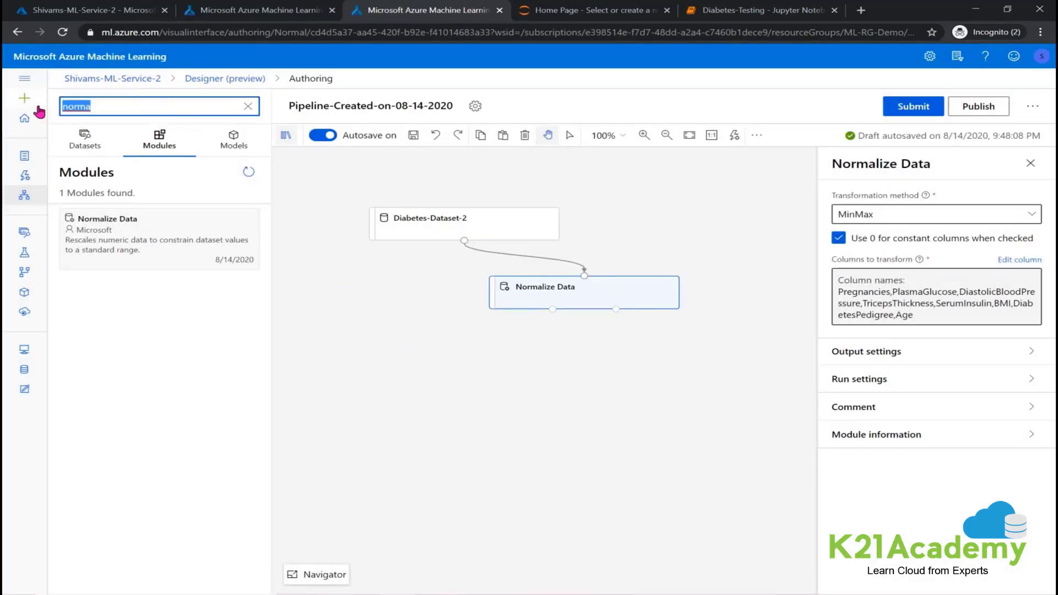
text(split)
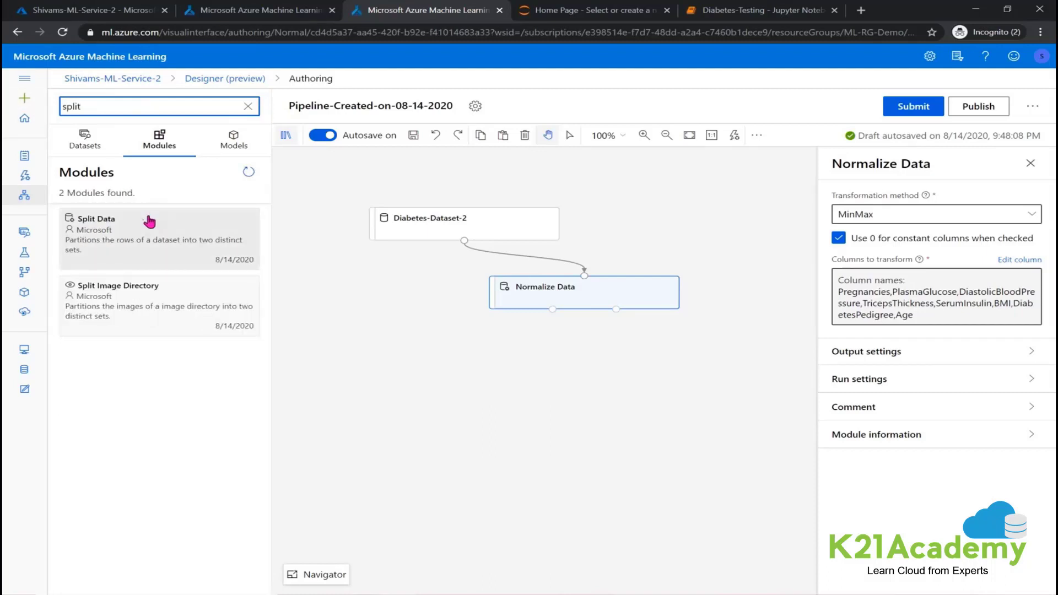
drag(149, 221, 550, 364)
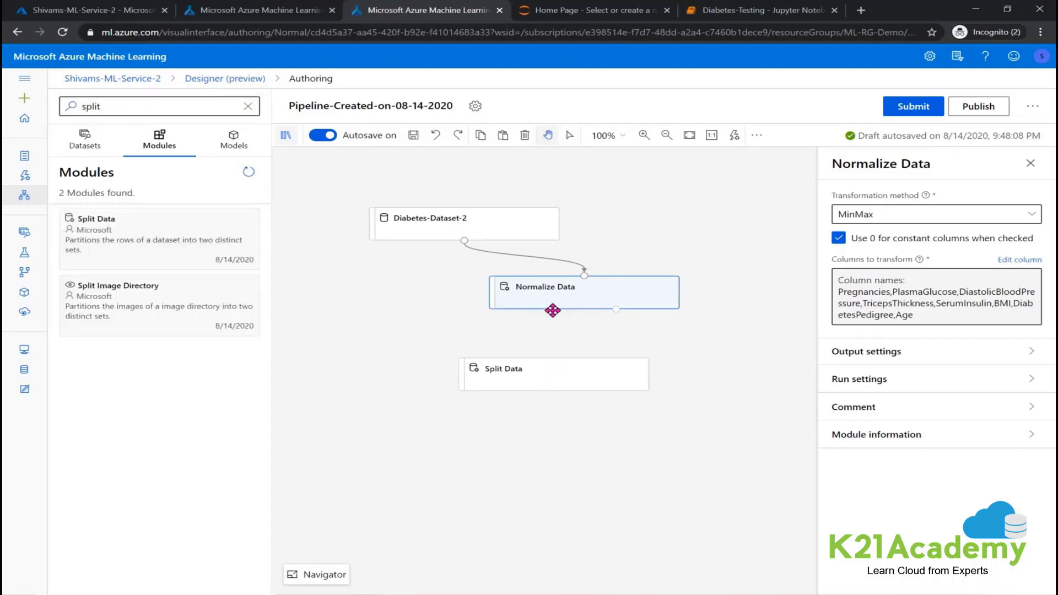
drag(553, 309, 554, 358)
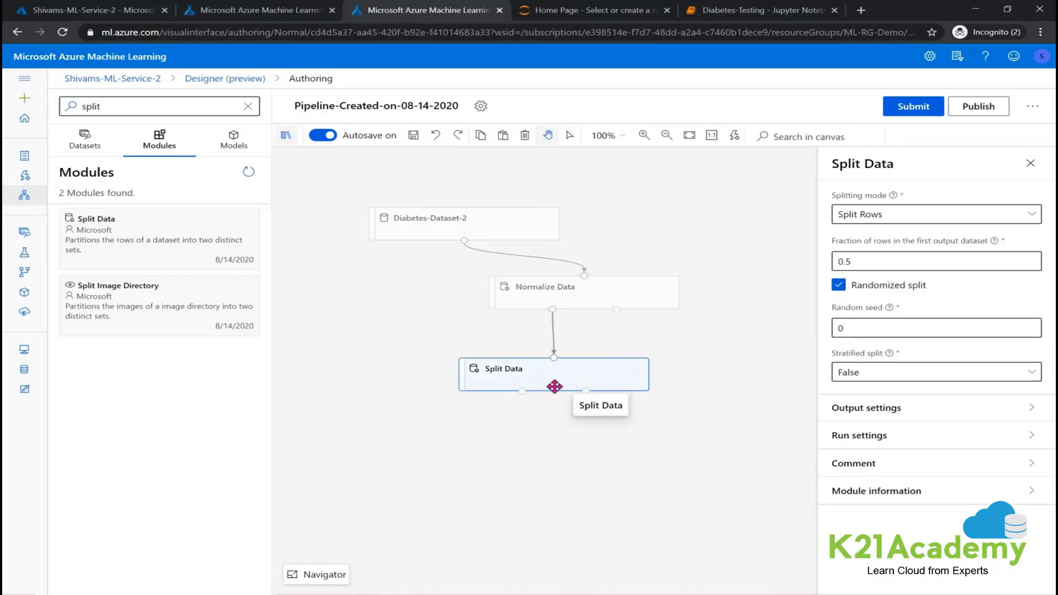
Set Split Data's fraction of rows in the first output dataset to 0.7 and close its settings
click(863, 263)
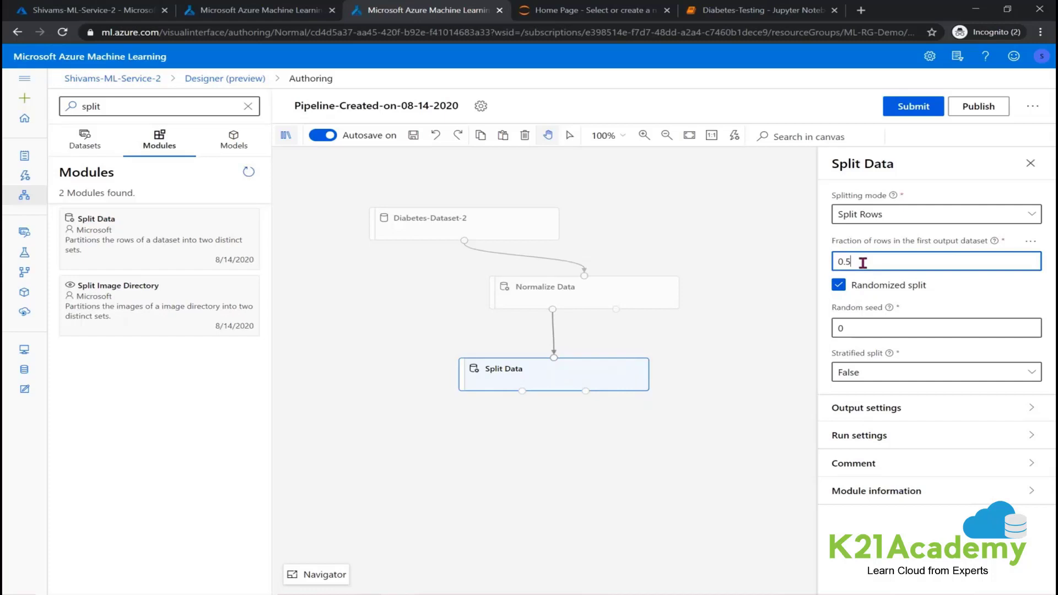
key(BackSpace)
text(3)
key(BackSpace)
text(7)
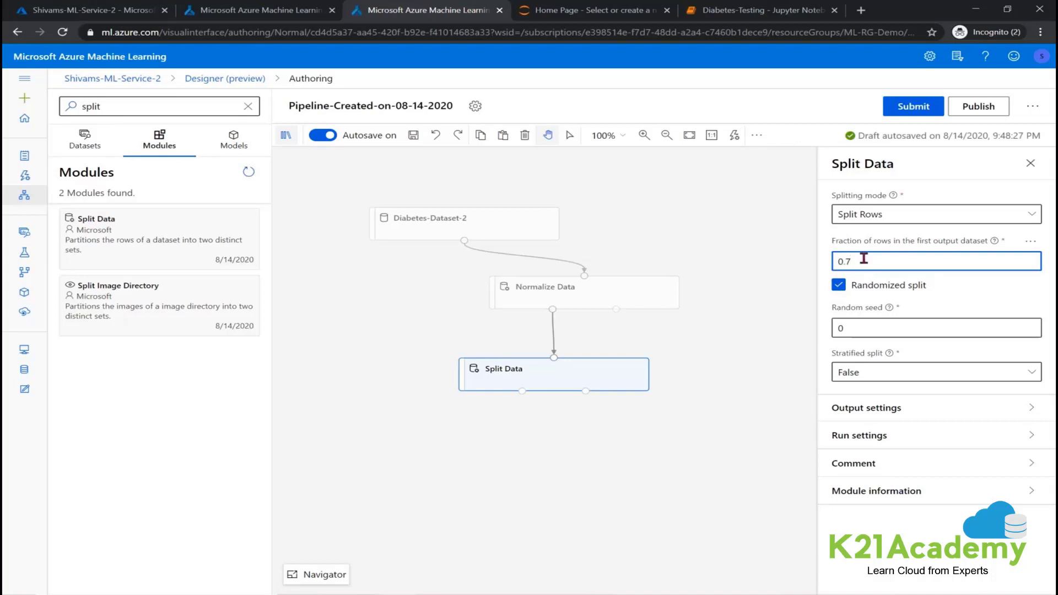
click(1029, 166)
Search the modules for "train model" and place a Train Model module below Split Data
click(150, 104)
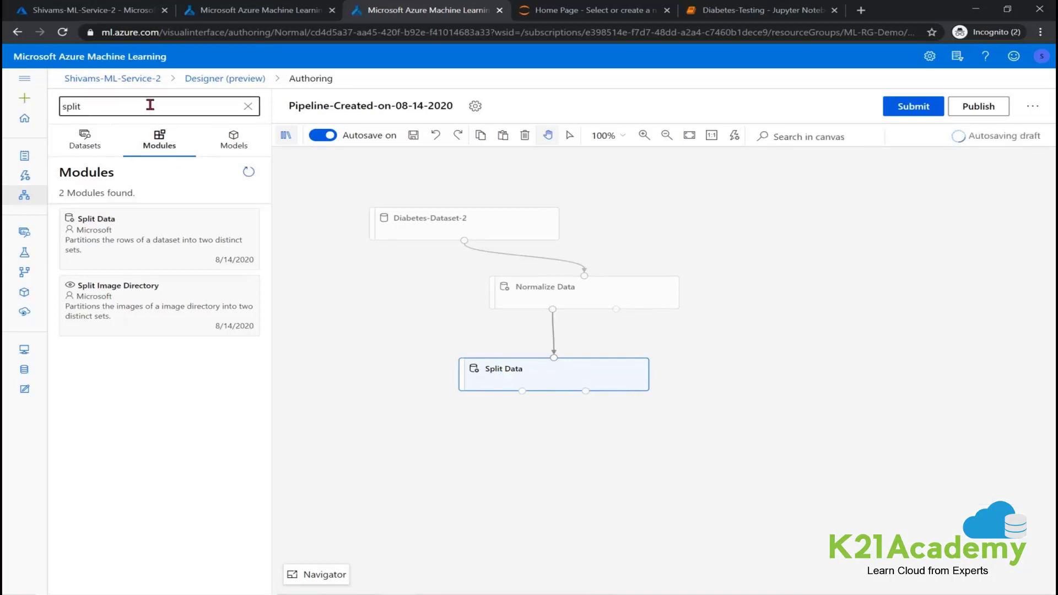
drag(150, 105, 42, 104)
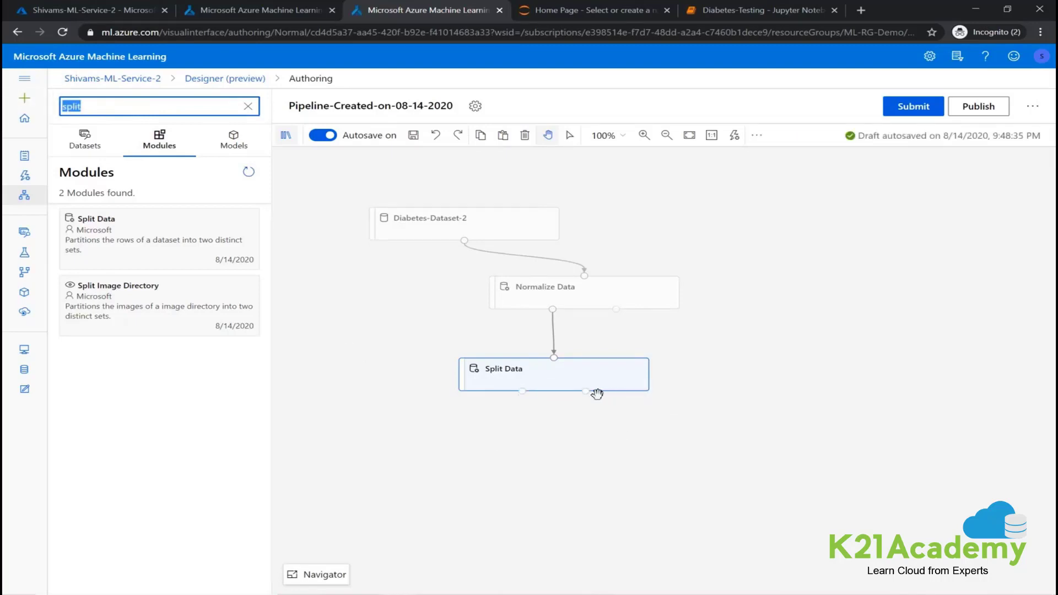
click(115, 108)
key(BackSpace)
key(BackSpace)
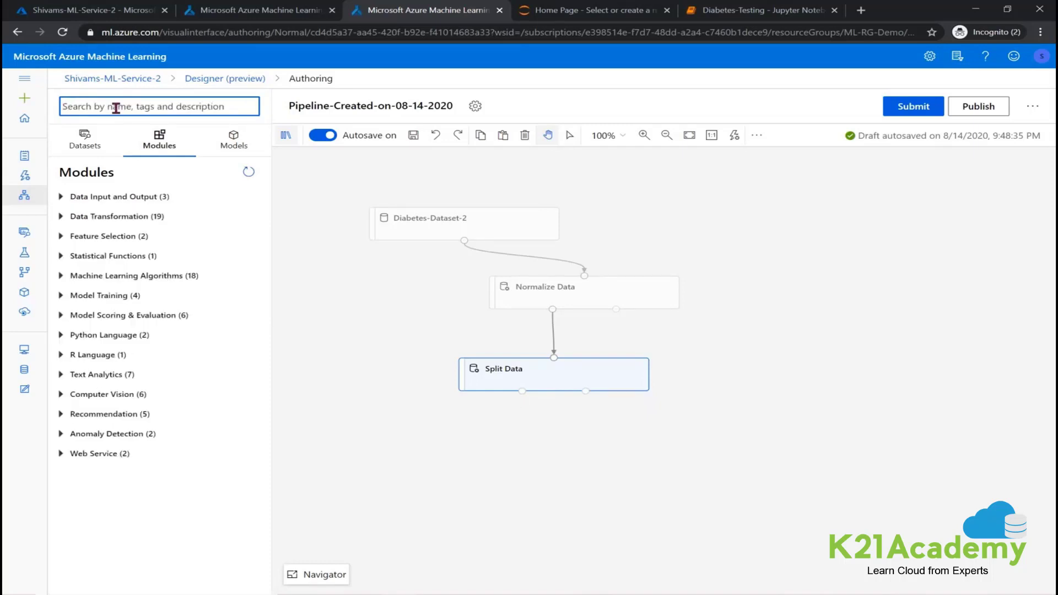
text(train)
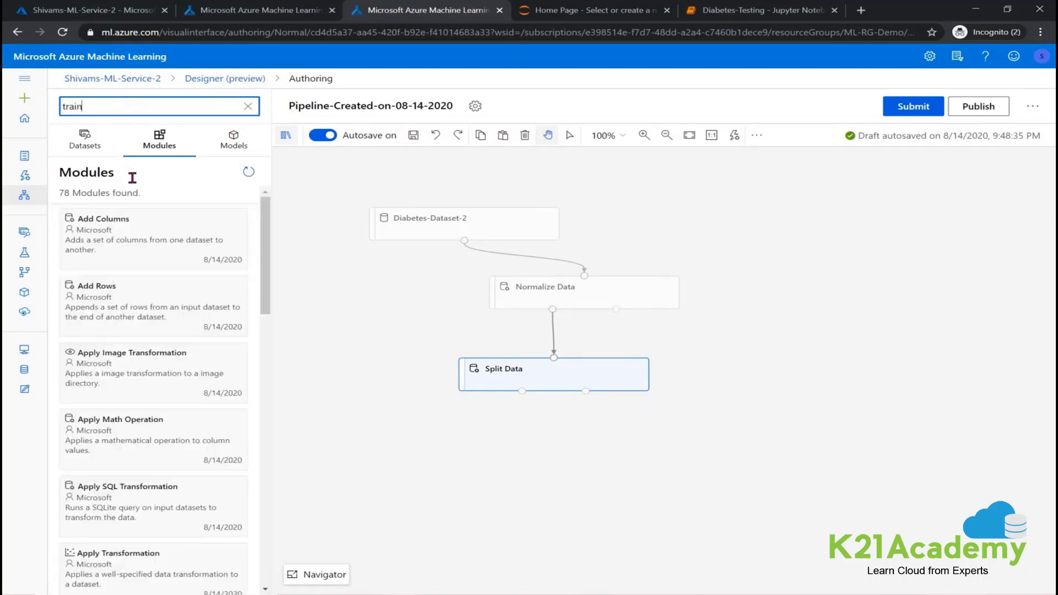
text( model)
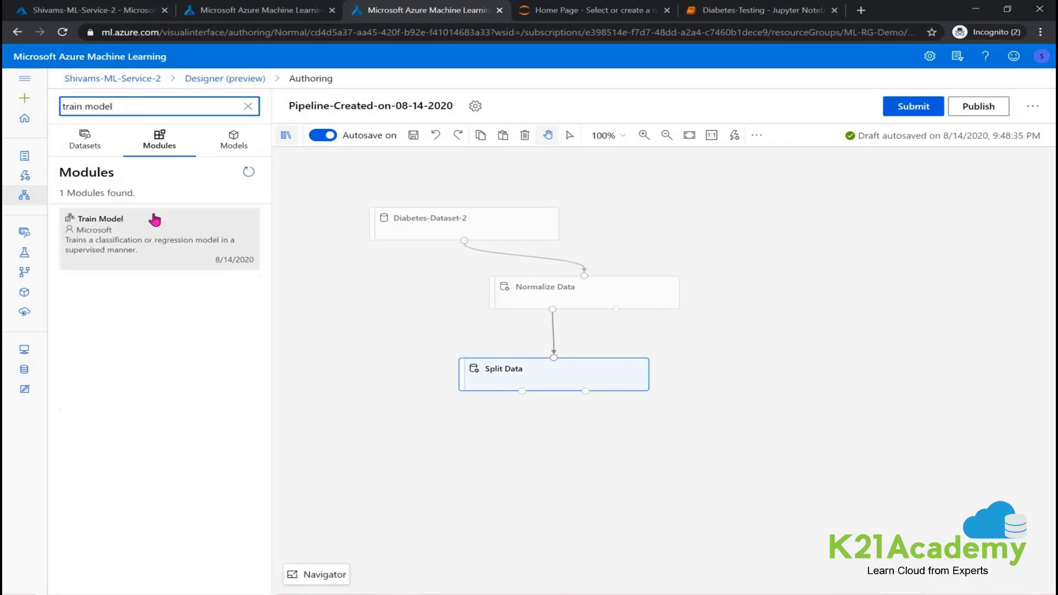
drag(153, 216, 531, 454)
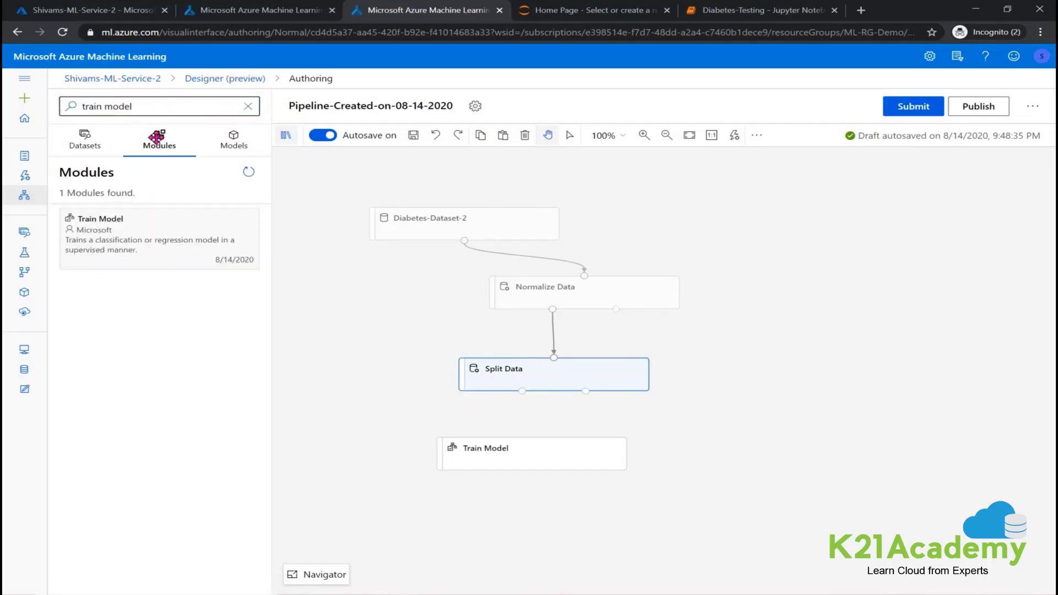
Search the modules for "two-class log", add Two-Class Logistic Regression beside Split Data, and connect its output to Train Model's first input
key(ctrl+a)
key(BackSpace)
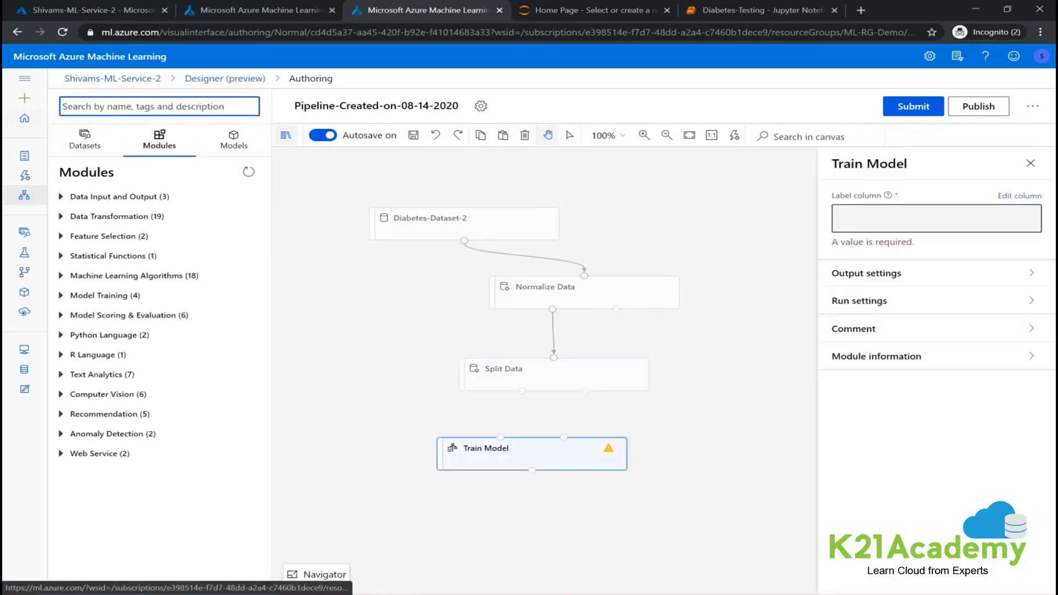
text(two)
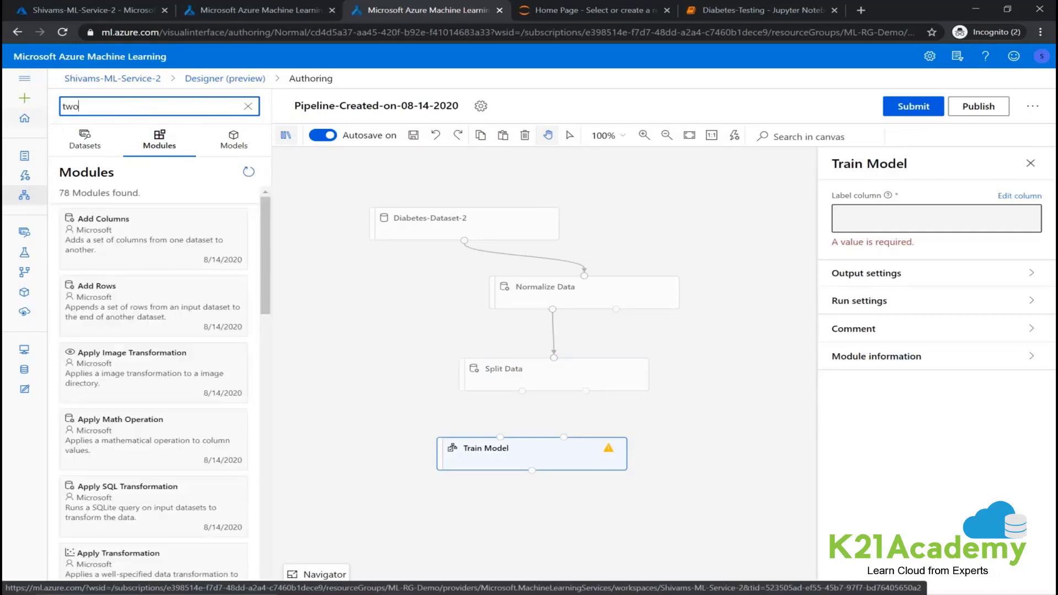
text(-class)
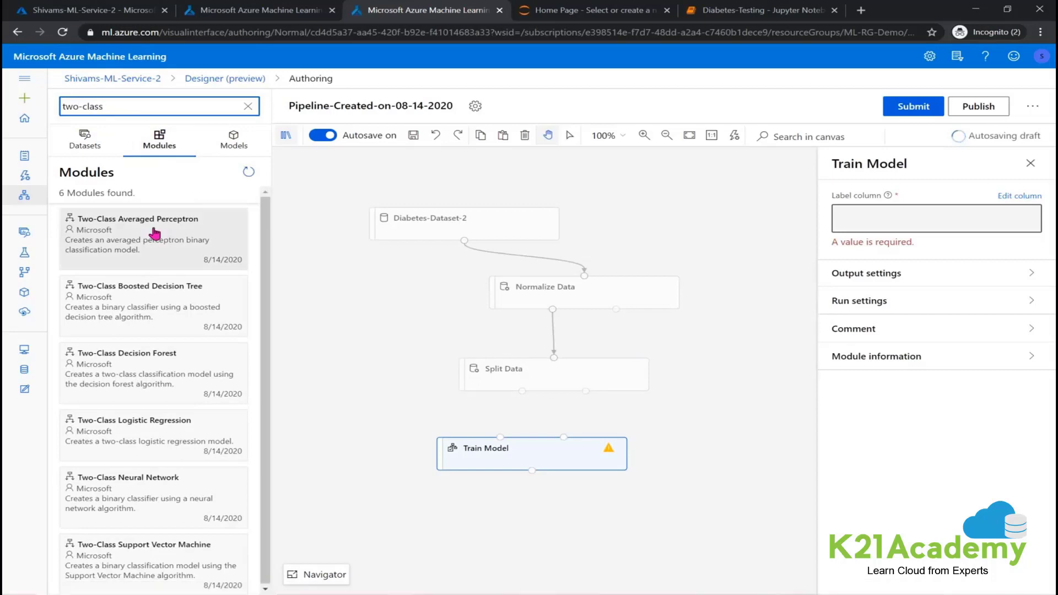
text( log)
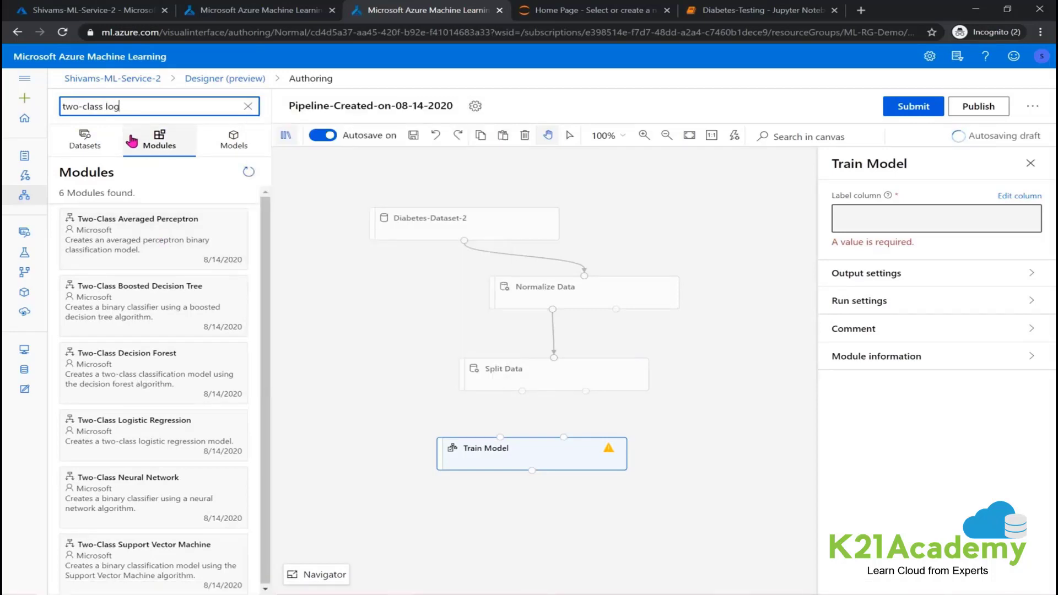
drag(118, 236, 499, 438)
click(344, 361)
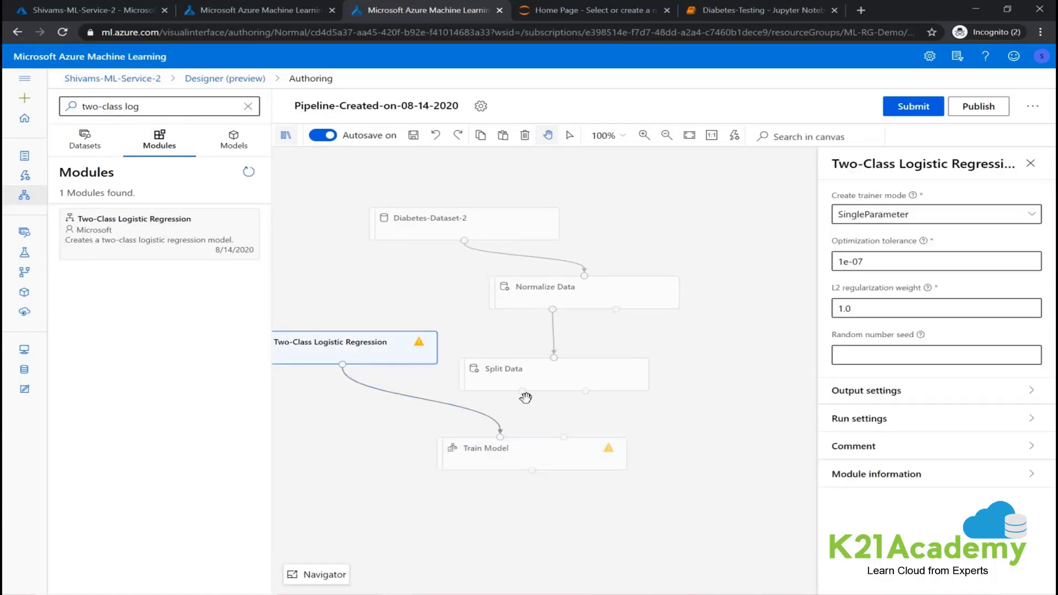
Connect Split Data's first output to Train Model's second input and reposition Two-Class Logistic Regression fully within the canvas view
drag(522, 392, 563, 438)
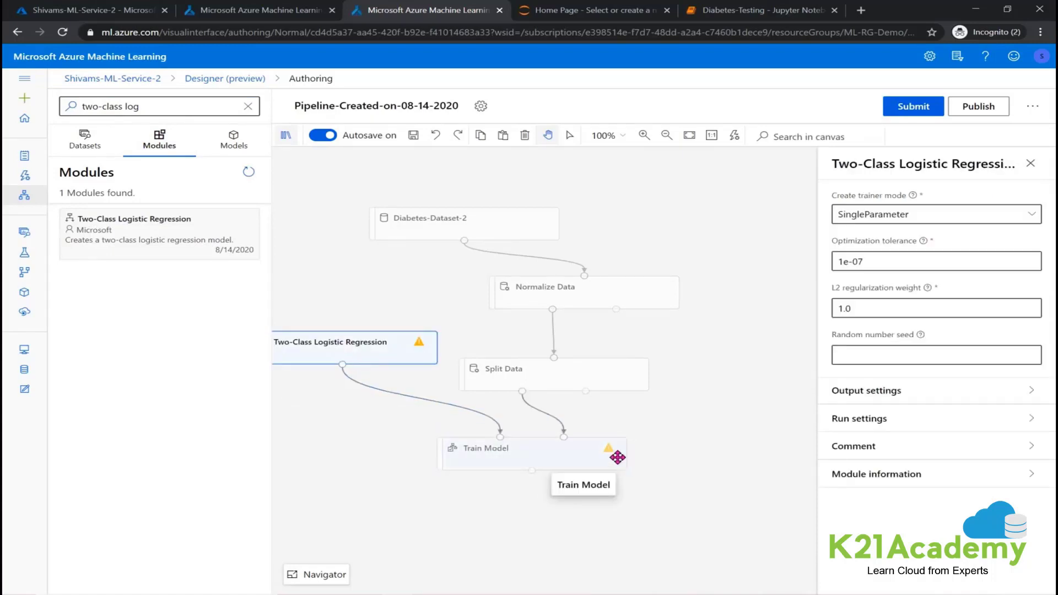
click(590, 449)
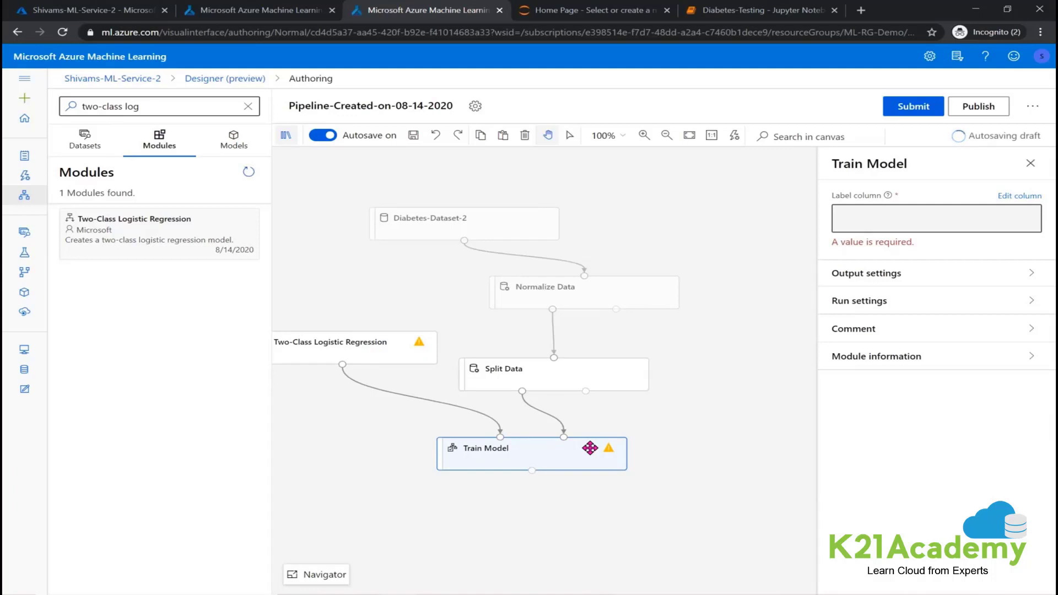
mouse_move(345, 332)
mouse_down()
mouse_move(377, 326)
mouse_move(353, 329)
mouse_up()
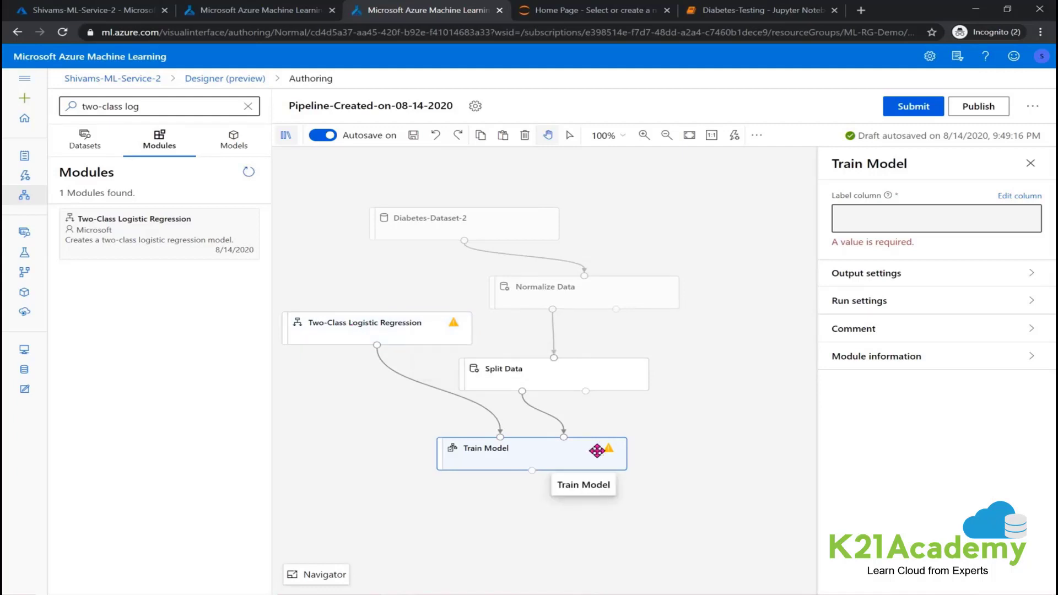
click(1030, 202)
click(457, 236)
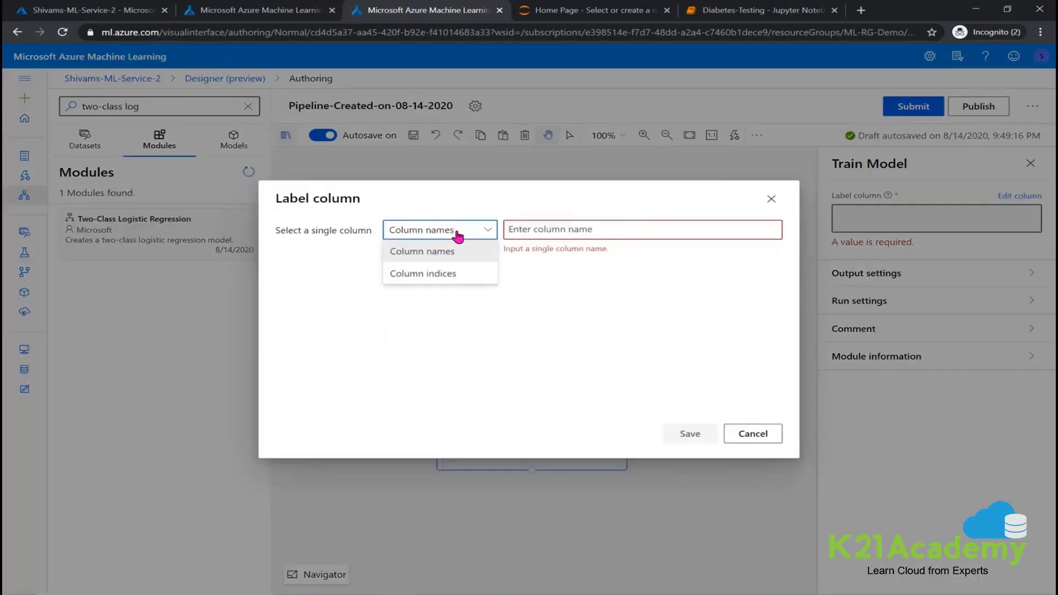
click(514, 230)
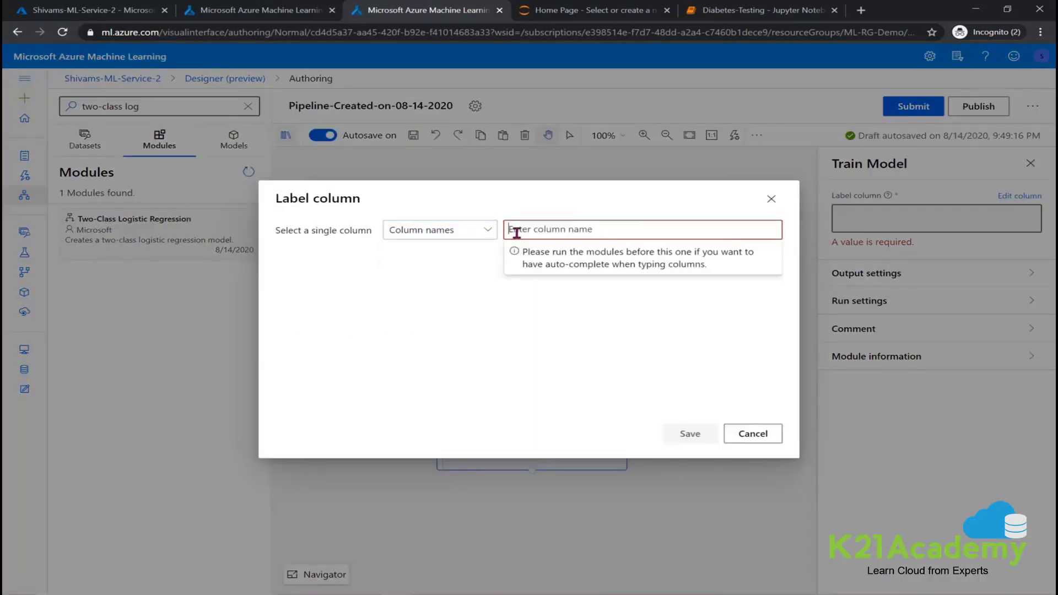
text(d)
key(BackSpace)
click(771, 199)
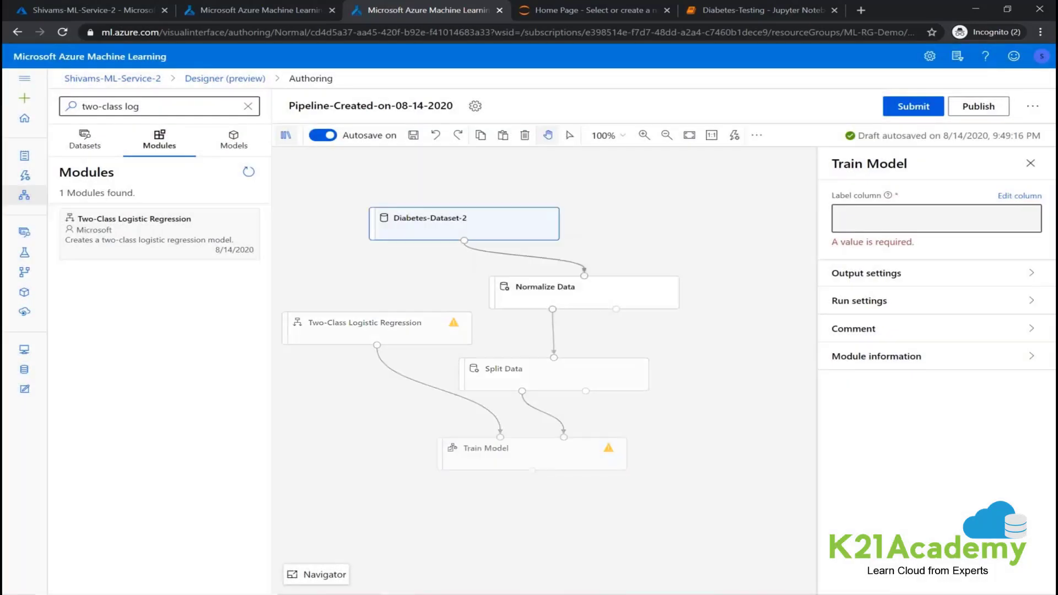
Visualize the Diabetes-Dataset-2 output and examine the missing values for TricepsThickness and PlasmaGlucose, plus the PlasmaGlucose histogram
right_click(478, 238)
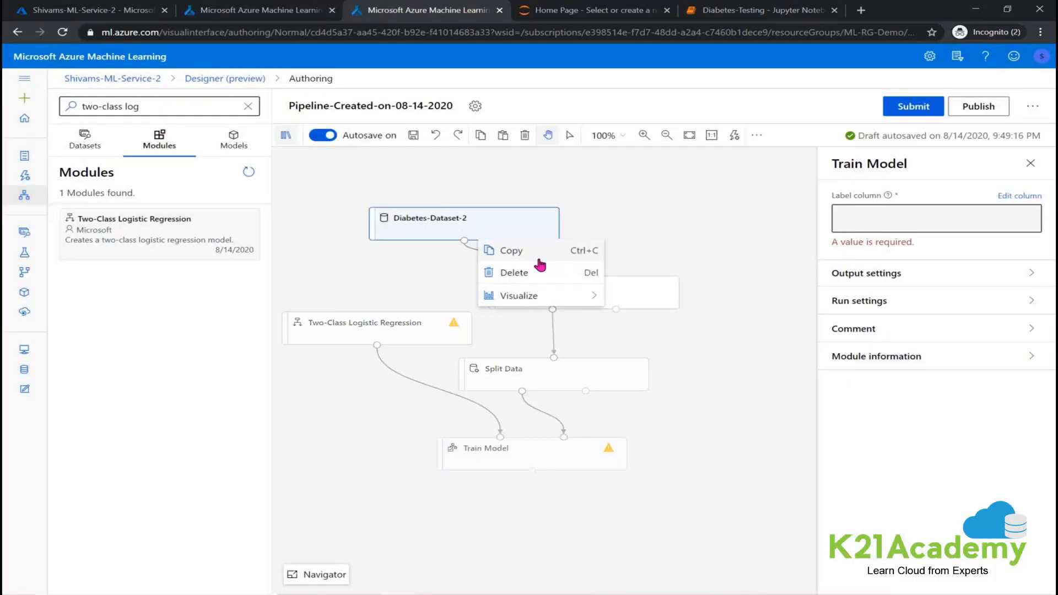
mouse_move(539, 298)
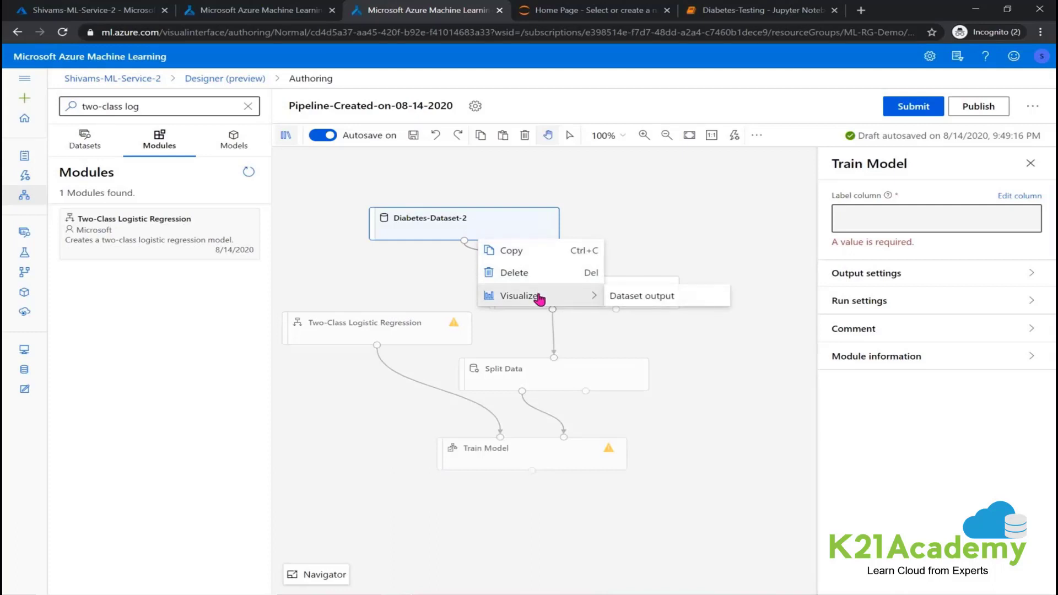
click(645, 297)
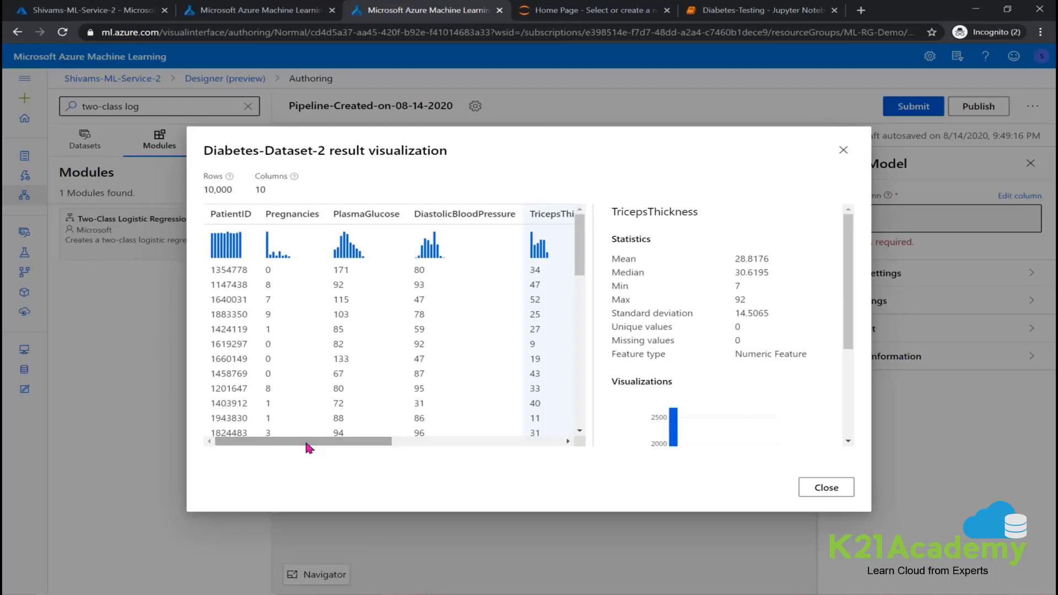
double_click(662, 340)
triple_click(662, 340)
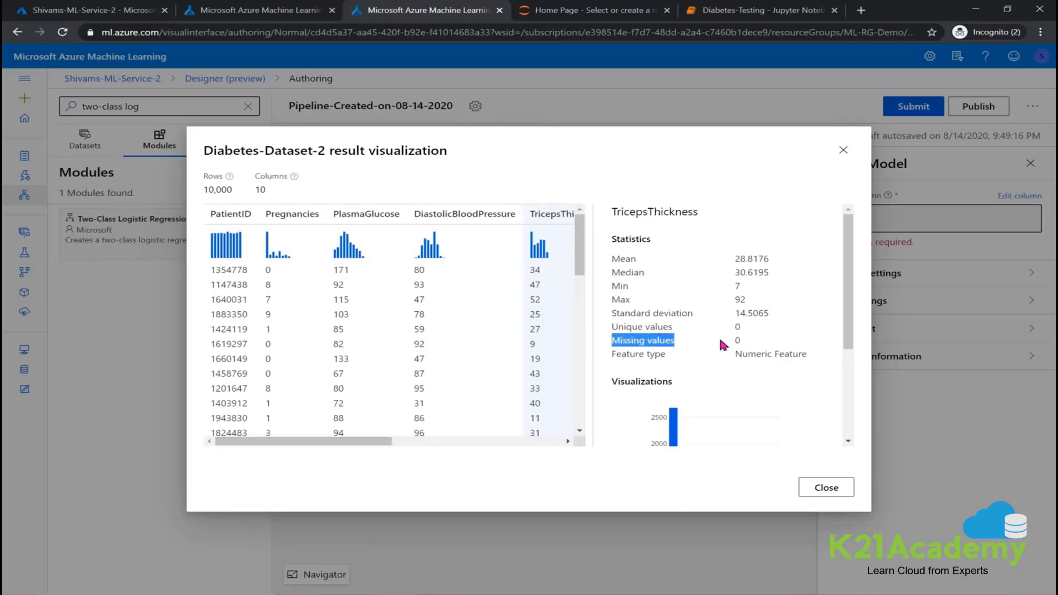
click(315, 220)
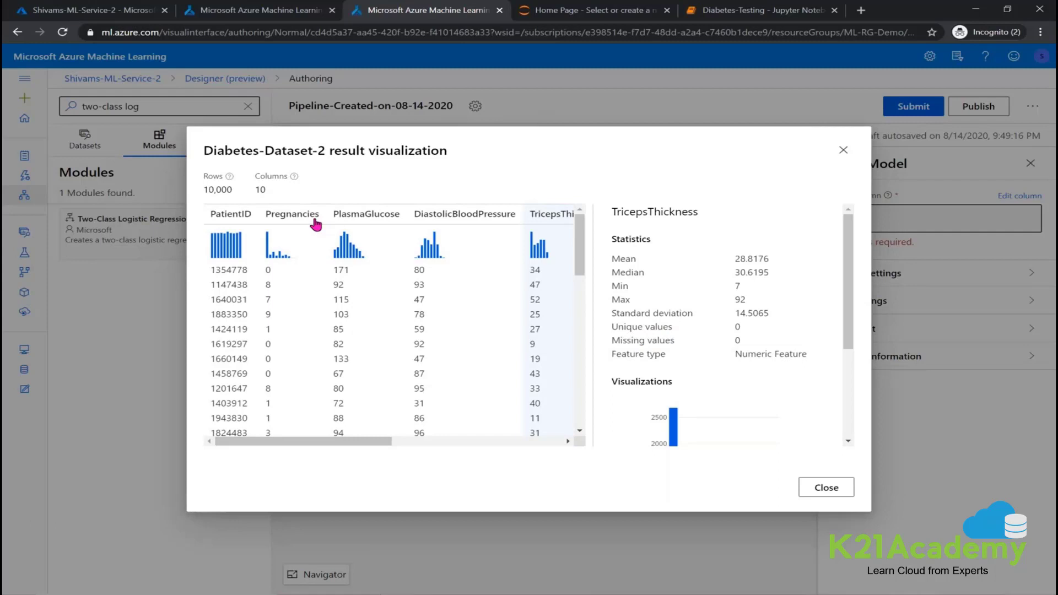
click(367, 220)
triple_click(660, 341)
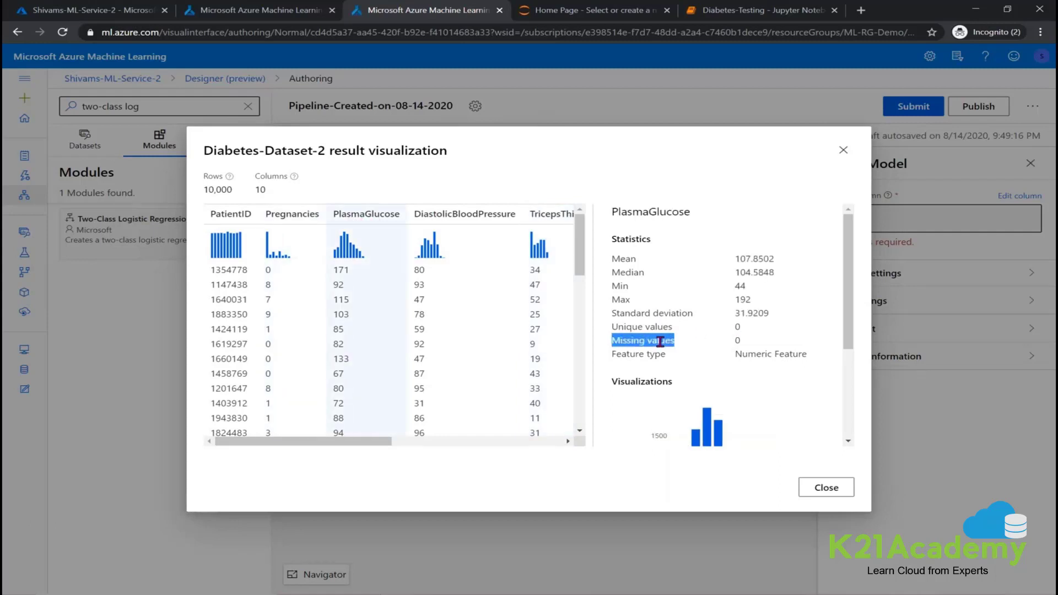
drag(853, 310, 853, 396)
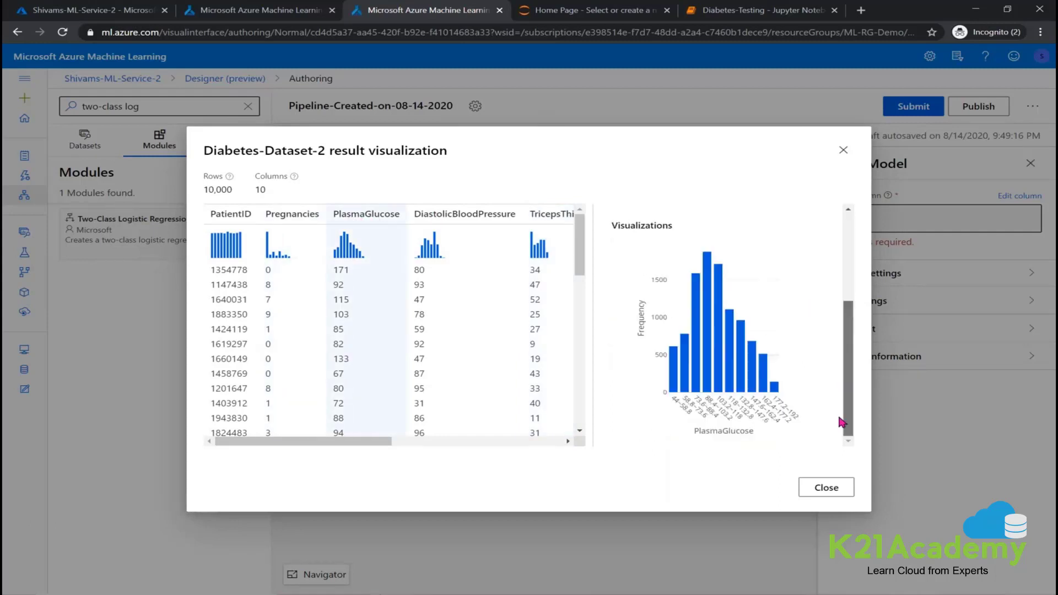
Examine the Age column's distribution and statistics, check the Diabetic column's name and statistics, and close the dataset visualization
scroll(429, 424, right, 5)
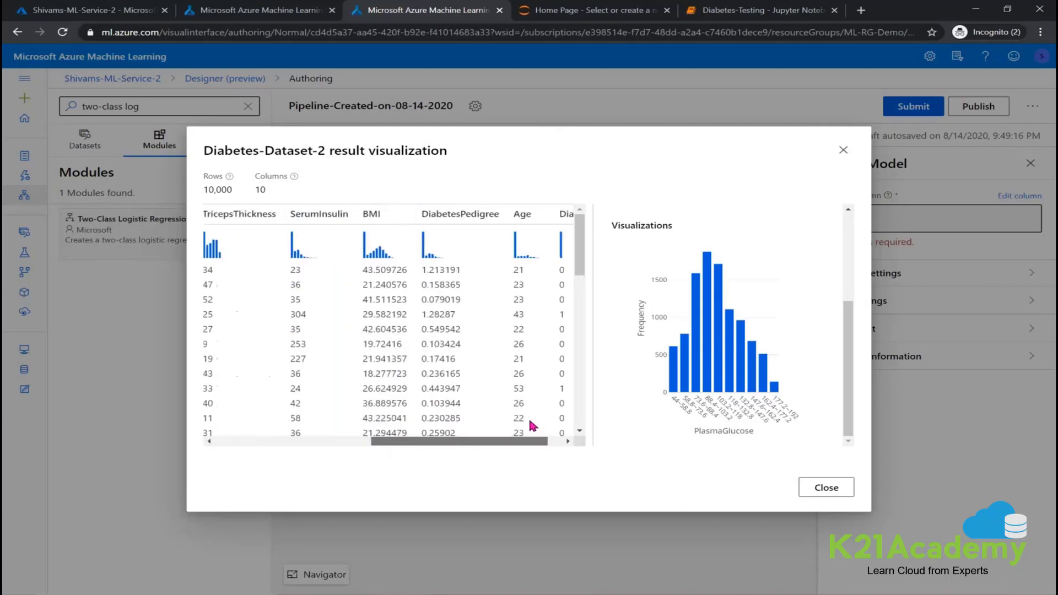
click(495, 219)
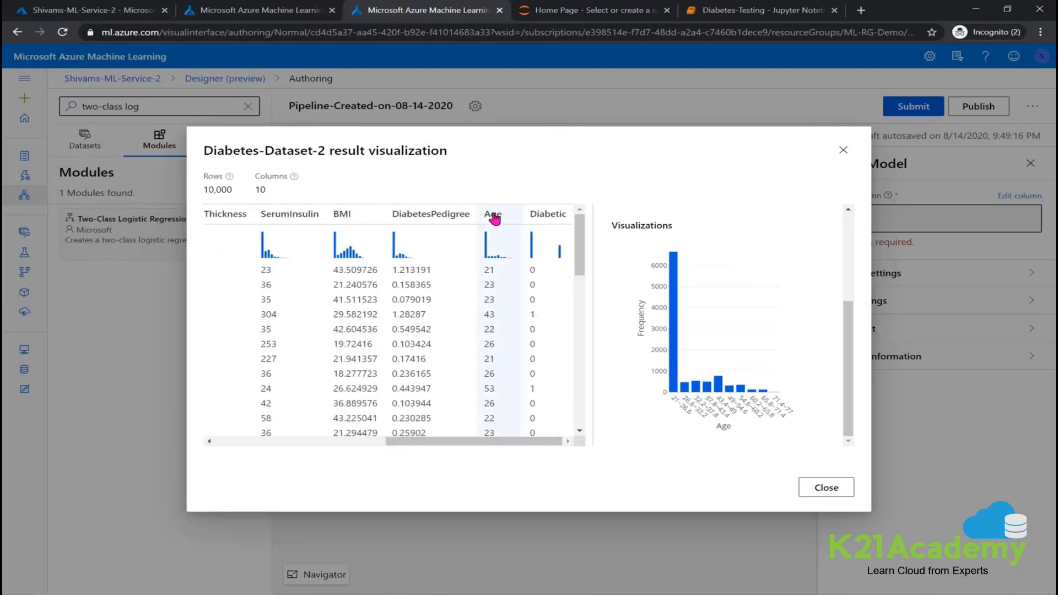
drag(851, 351, 852, 265)
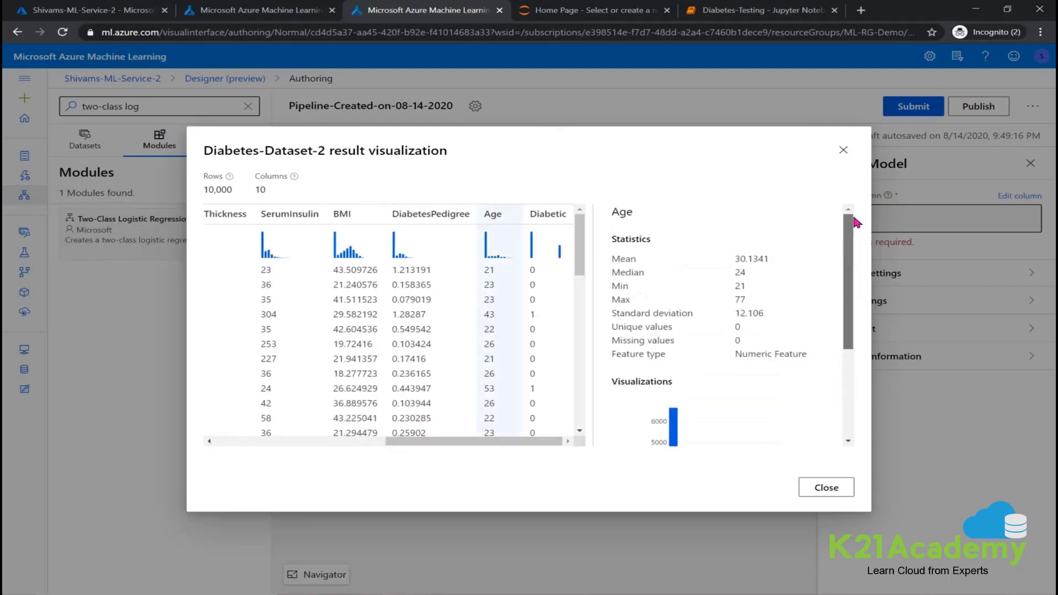
drag(755, 284, 725, 301)
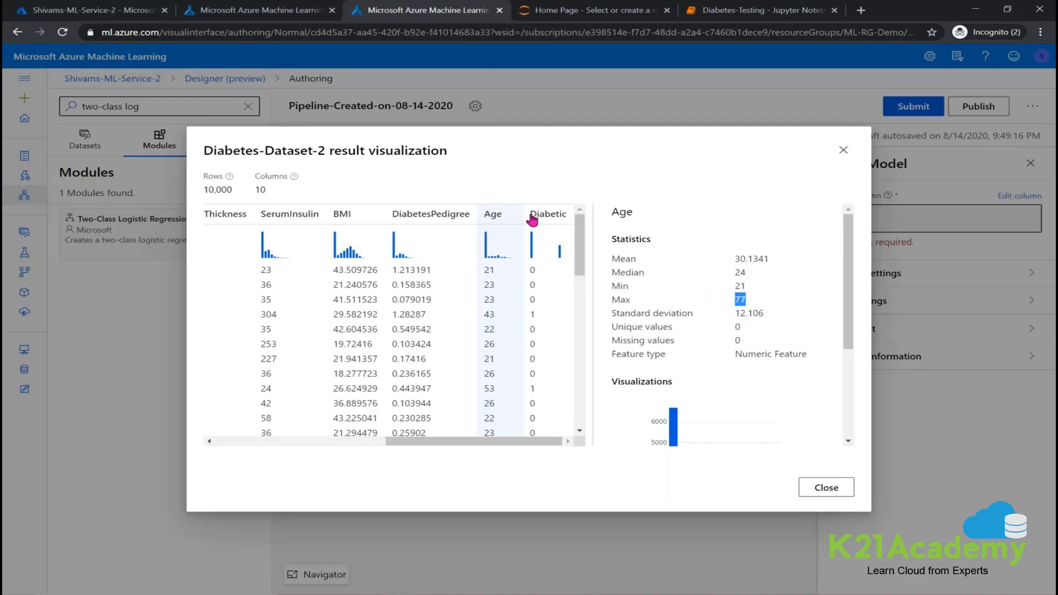
click(556, 215)
double_click(556, 215)
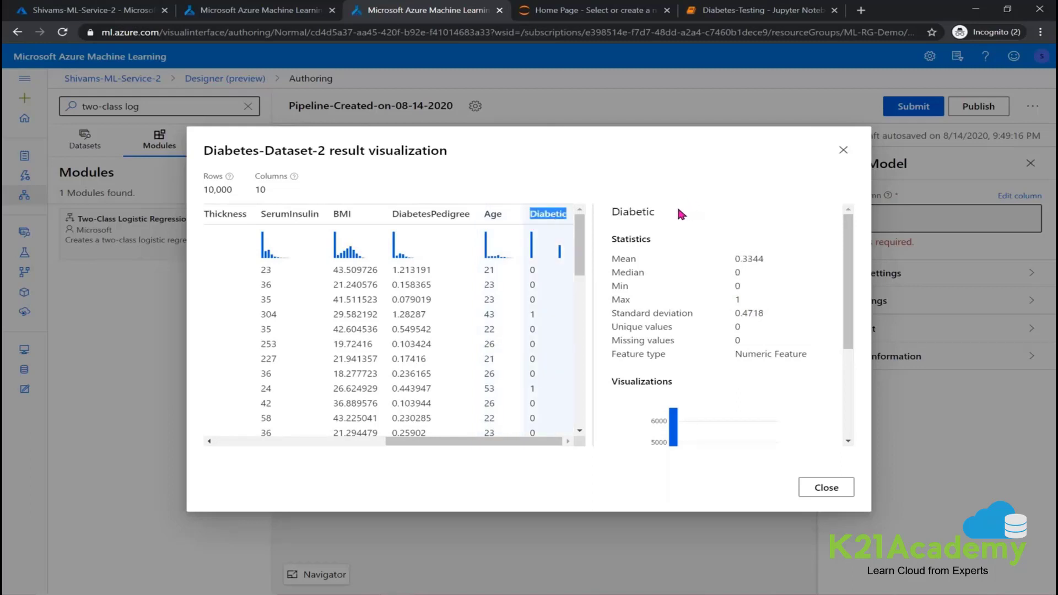
click(843, 152)
Set Train Model's label column by name to Diabetic and save the selection
click(590, 450)
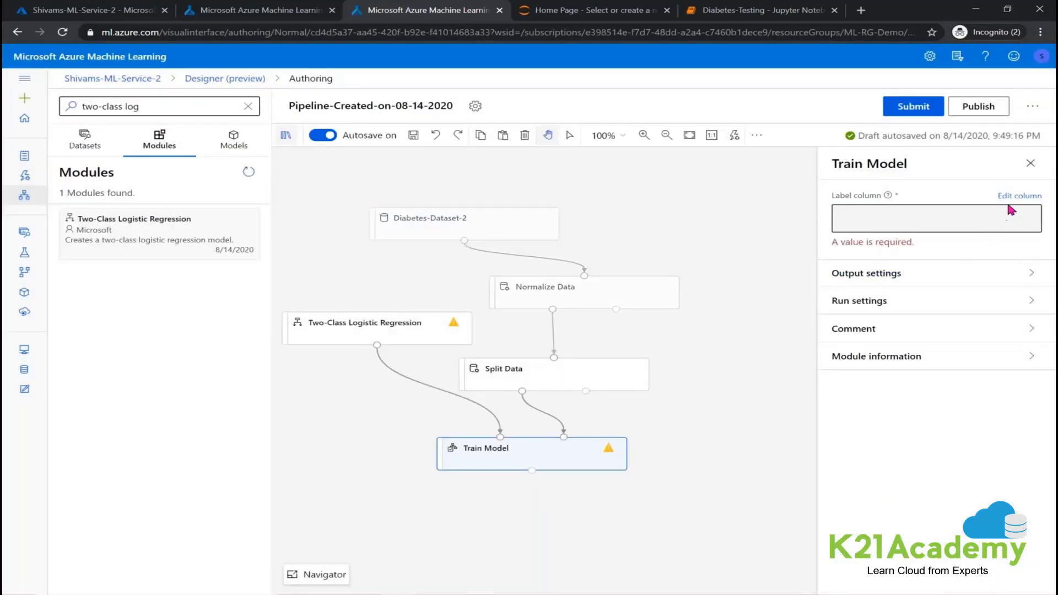
click(1011, 197)
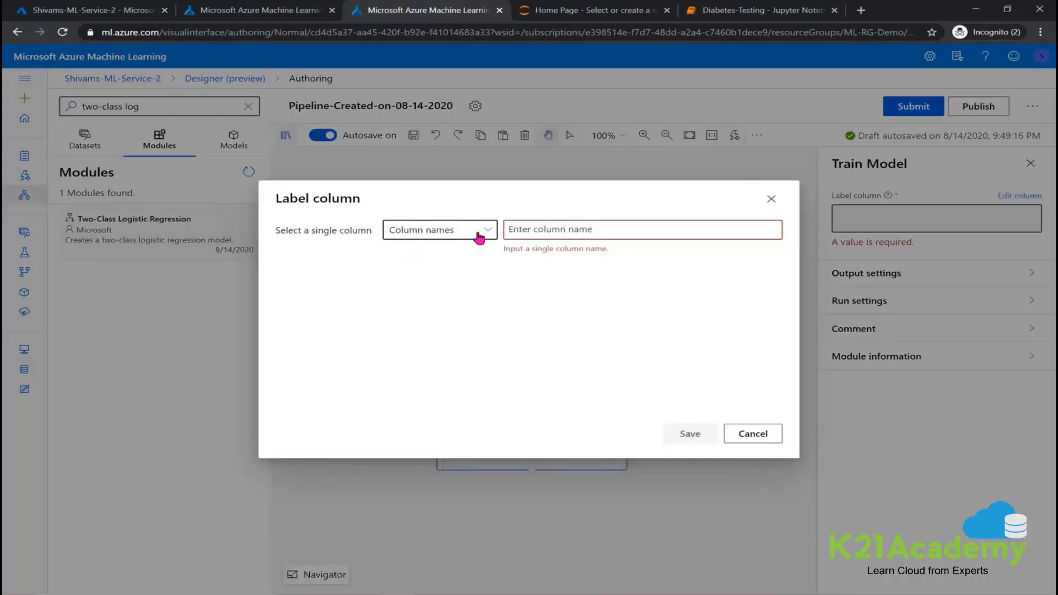
click(614, 232)
text(Diabetic)
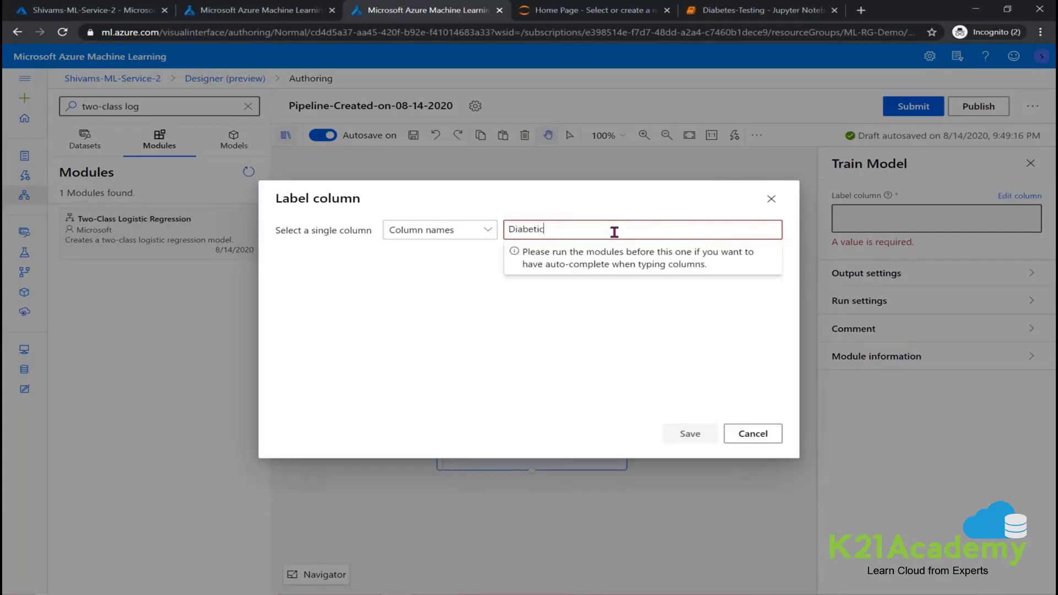
click(615, 344)
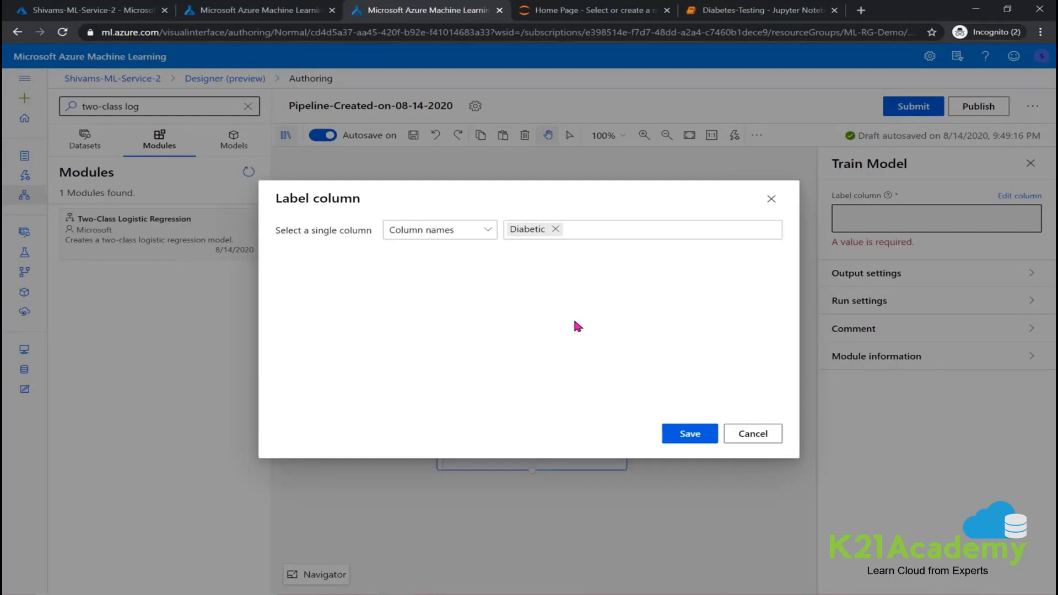
click(692, 434)
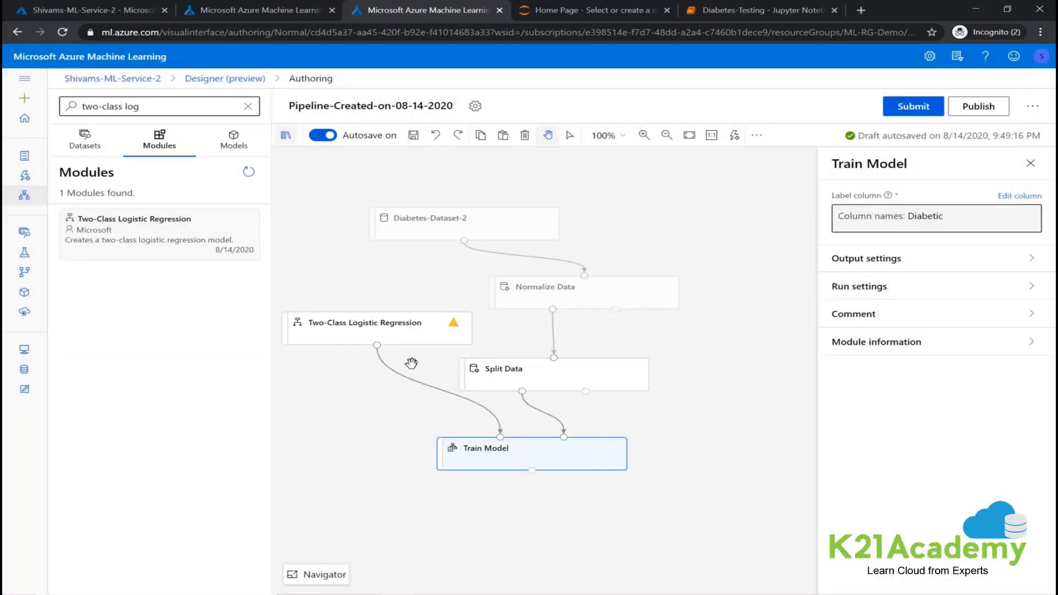
Shift Train Model slightly on the canvas, search the modules for "score model", and place a Score Model module below it
click(466, 338)
drag(516, 449, 552, 437)
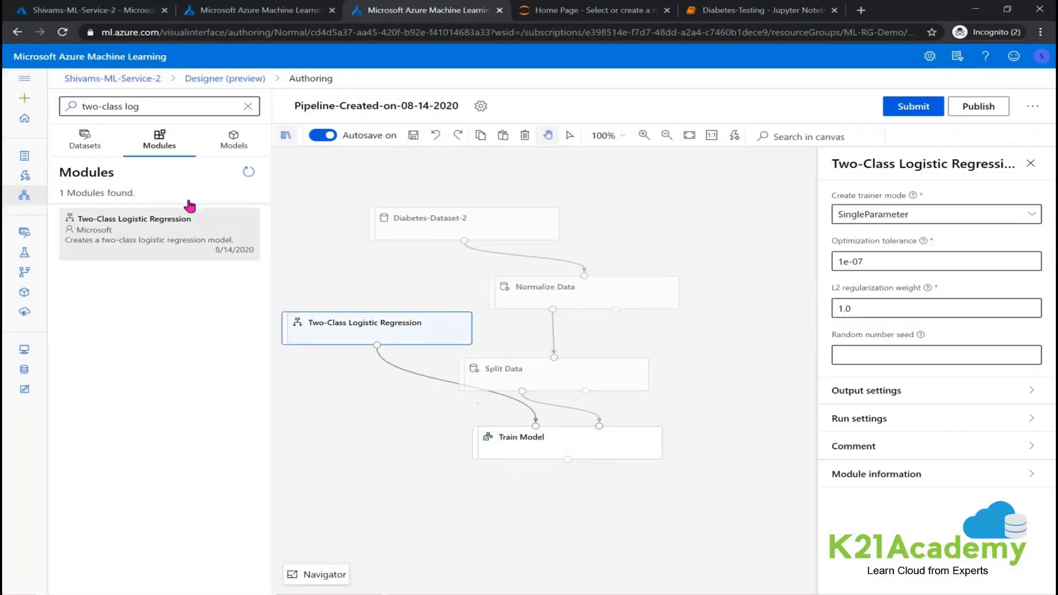
drag(63, 106, 120, 106)
text(score model)
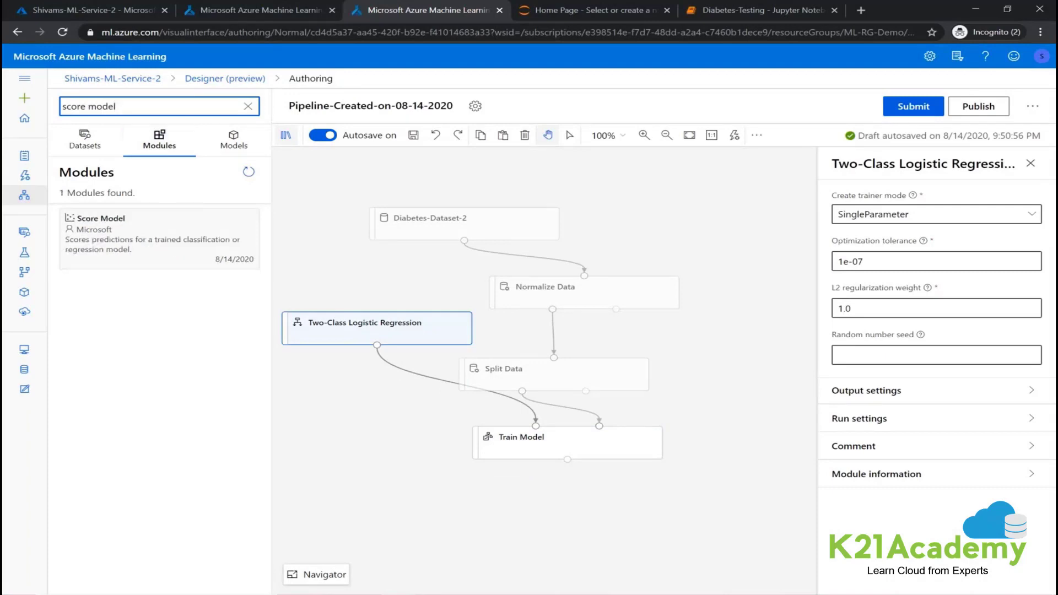
drag(100, 228, 532, 512)
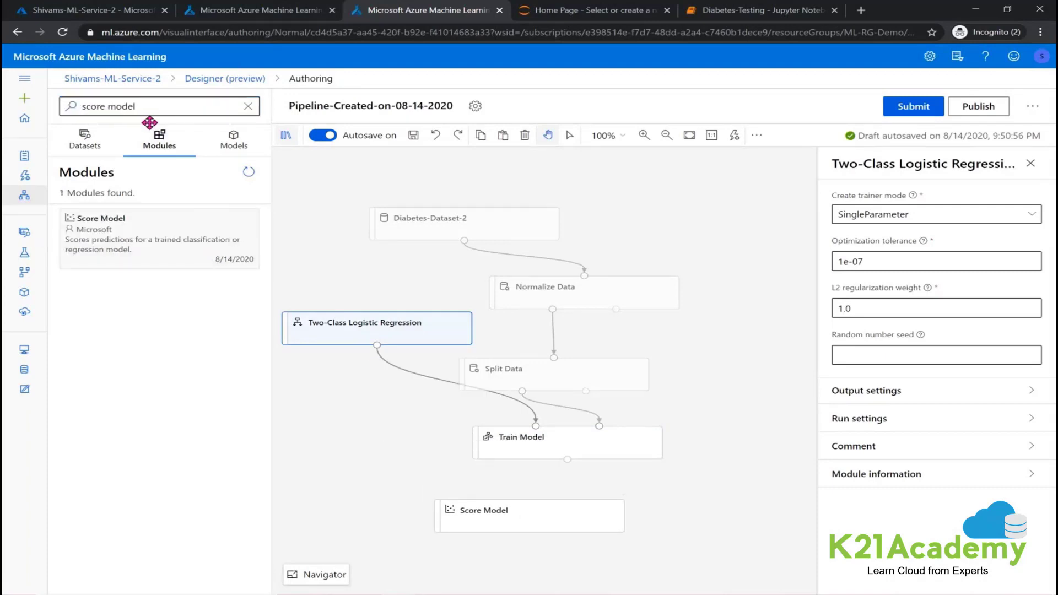
Search the modules for "evalua", place Evaluate Model below Score Model, and connect Train Model's output to Score Model's first input
drag(135, 107, 62, 107)
text(evalua)
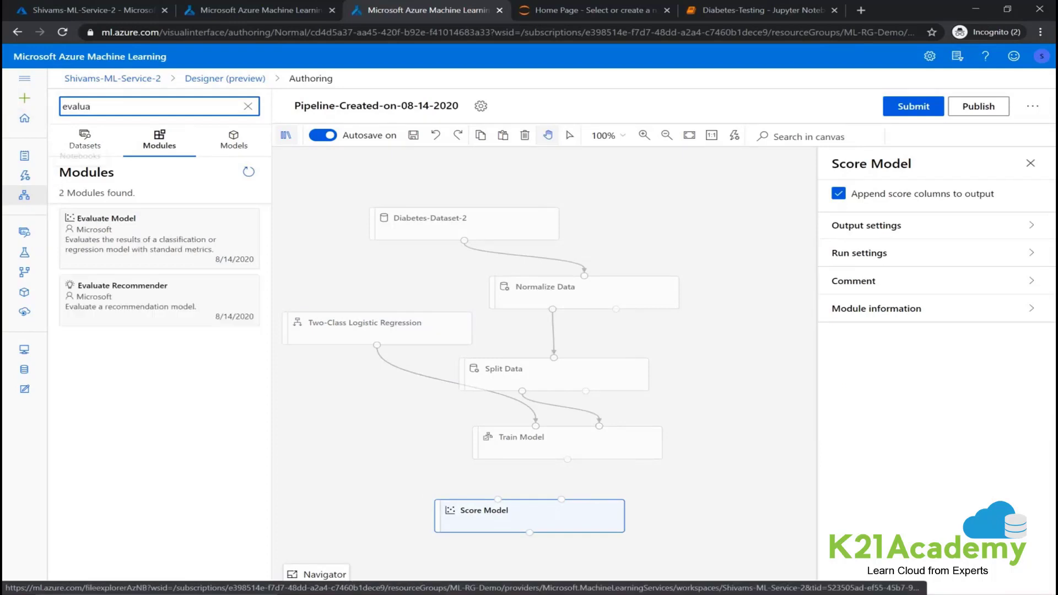
drag(105, 232, 631, 570)
drag(569, 461, 498, 499)
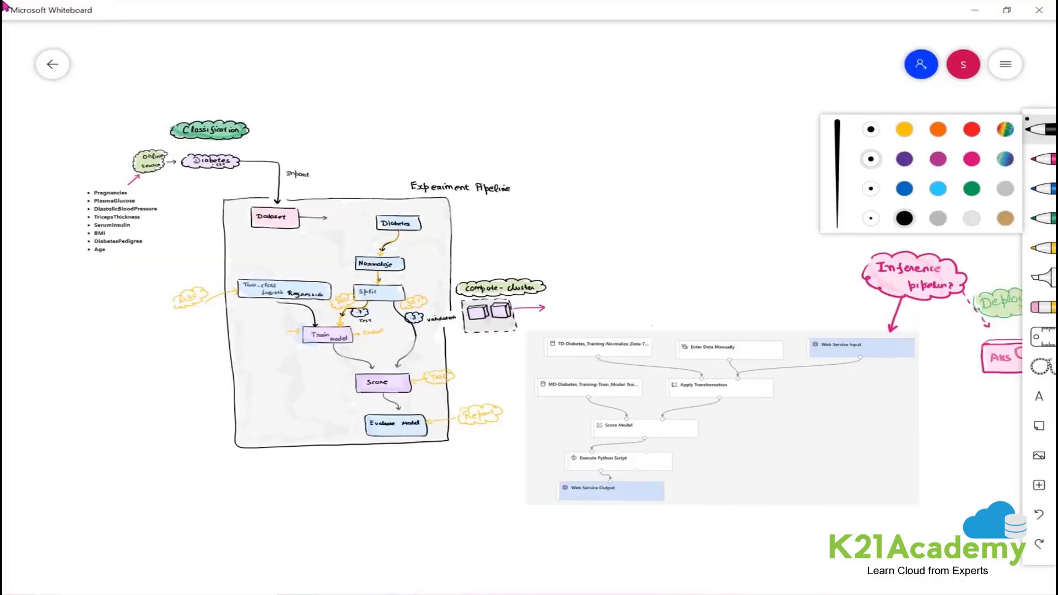
In Microsoft Whiteboard, draw an arrow labelled Train from the experiment pipeline to the compute cluster, and mark the cluster with a CPU arrow and strokes
mouse_move(452, 245)
mouse_down()
mouse_move(480, 245)
mouse_move(491, 264)
mouse_up()
mouse_move(464, 229)
mouse_down()
mouse_move(469, 238)
mouse_move(495, 230)
mouse_up()
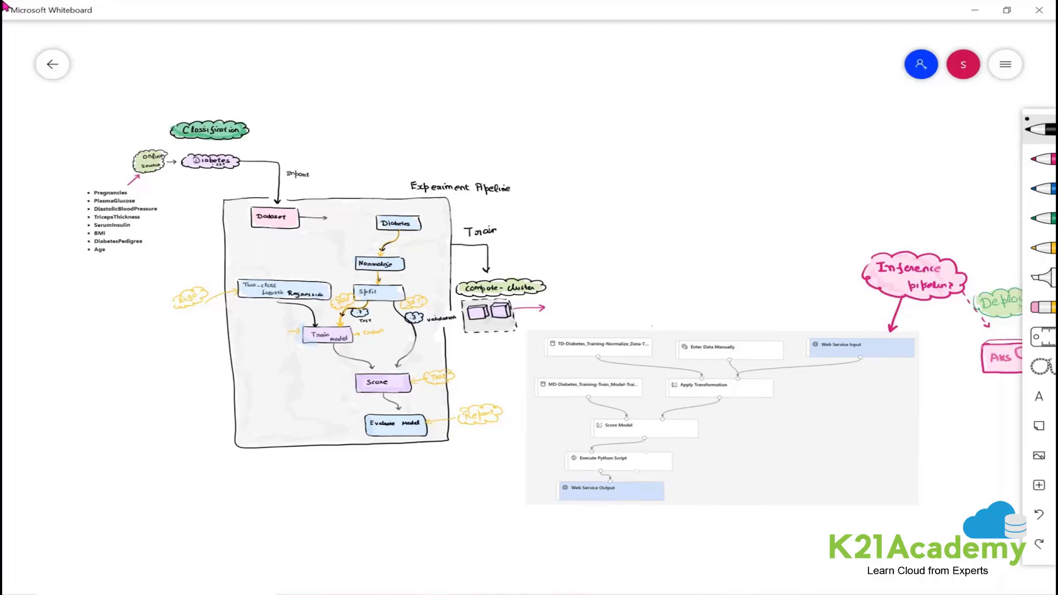
drag(489, 356, 490, 338)
mouse_move(484, 346)
mouse_down()
mouse_move(494, 347)
mouse_move(479, 368)
mouse_move(495, 362)
mouse_up()
drag(561, 270, 555, 284)
drag(638, 81, 467, 90)
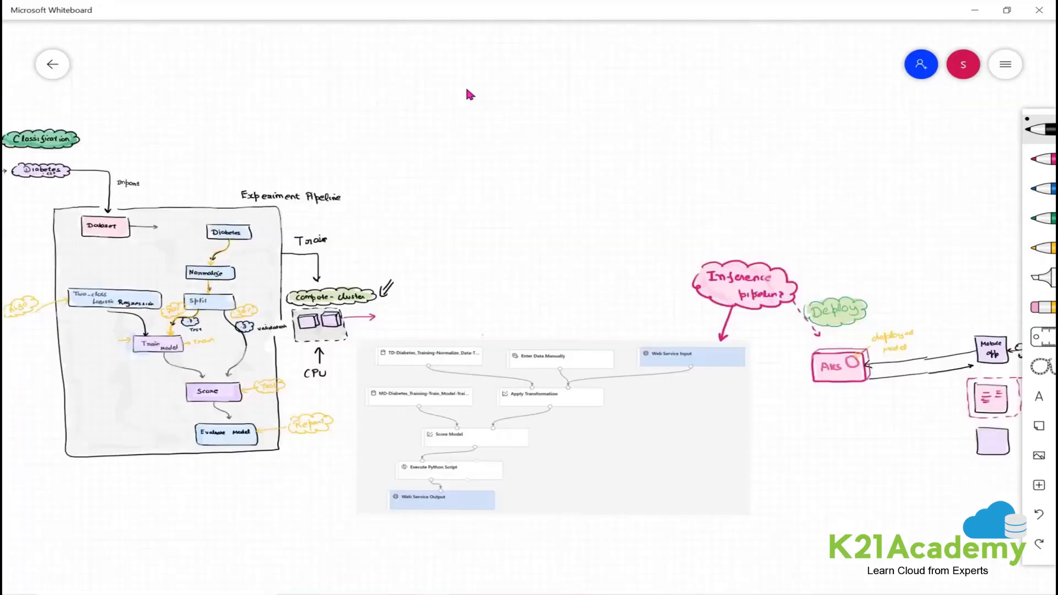
Draw an upward arrow below the AKS box on the whiteboard and cloud outlines around the AKS box and the Train label
mouse_move(837, 409)
mouse_down()
mouse_move(836, 389)
mouse_move(842, 396)
mouse_up()
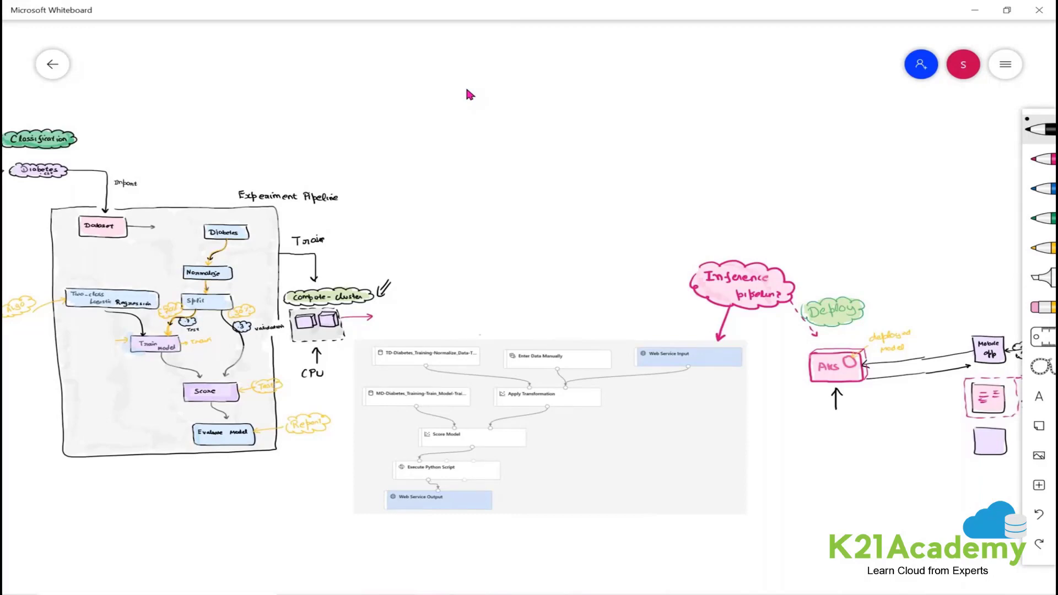
mouse_move(795, 342)
mouse_down()
mouse_move(846, 335)
mouse_move(882, 373)
mouse_move(853, 387)
mouse_move(805, 386)
mouse_move(781, 352)
mouse_move(792, 338)
mouse_up()
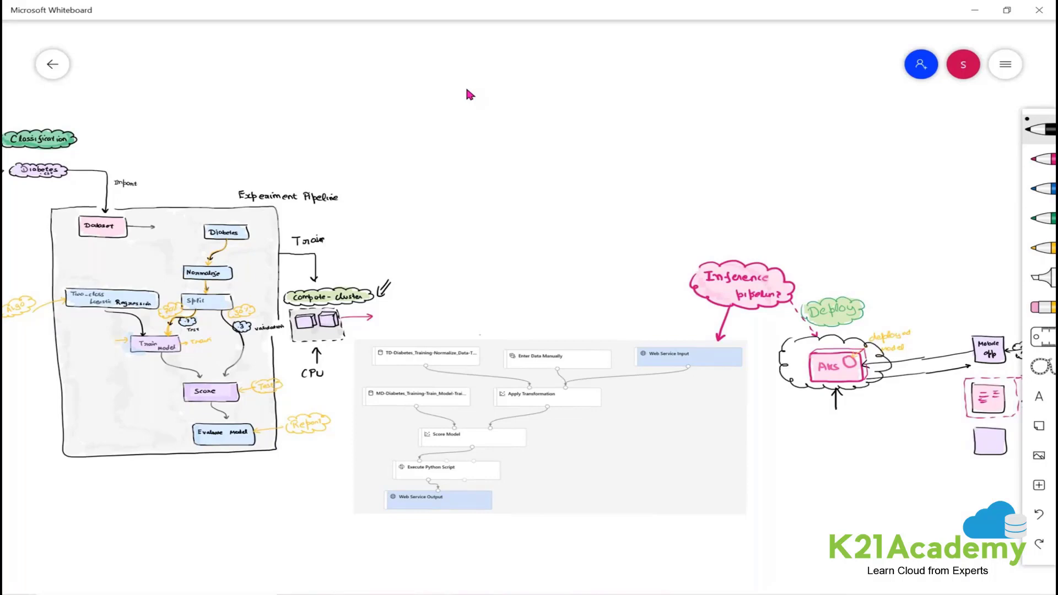
mouse_move(287, 230)
mouse_down()
mouse_move(337, 230)
mouse_move(309, 254)
mouse_move(281, 238)
mouse_up()
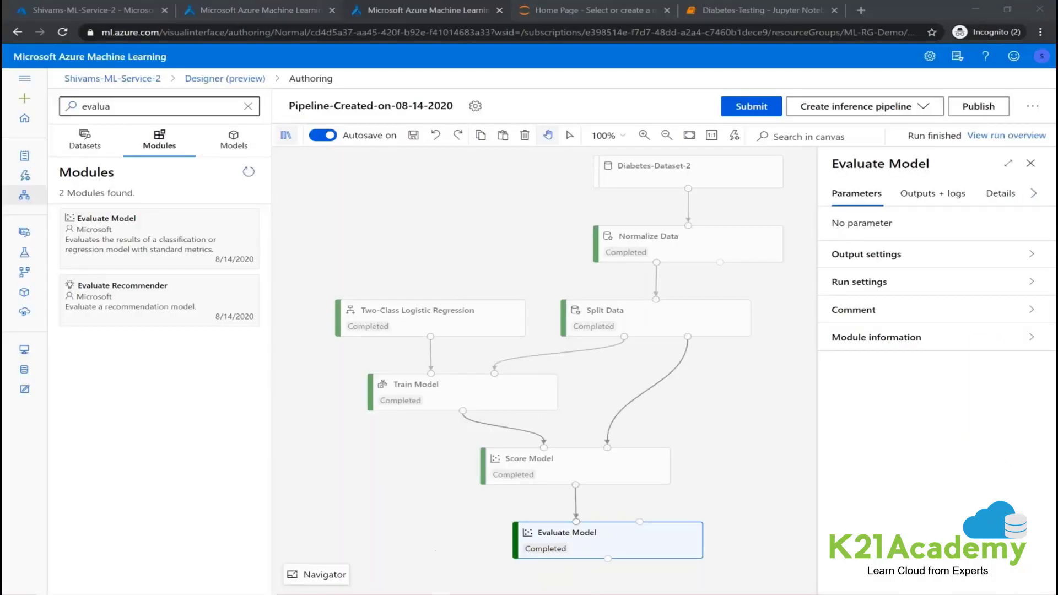
Switch back to Azure Machine Learning Designer and visualize Score Model's scored dataset
click(433, 593)
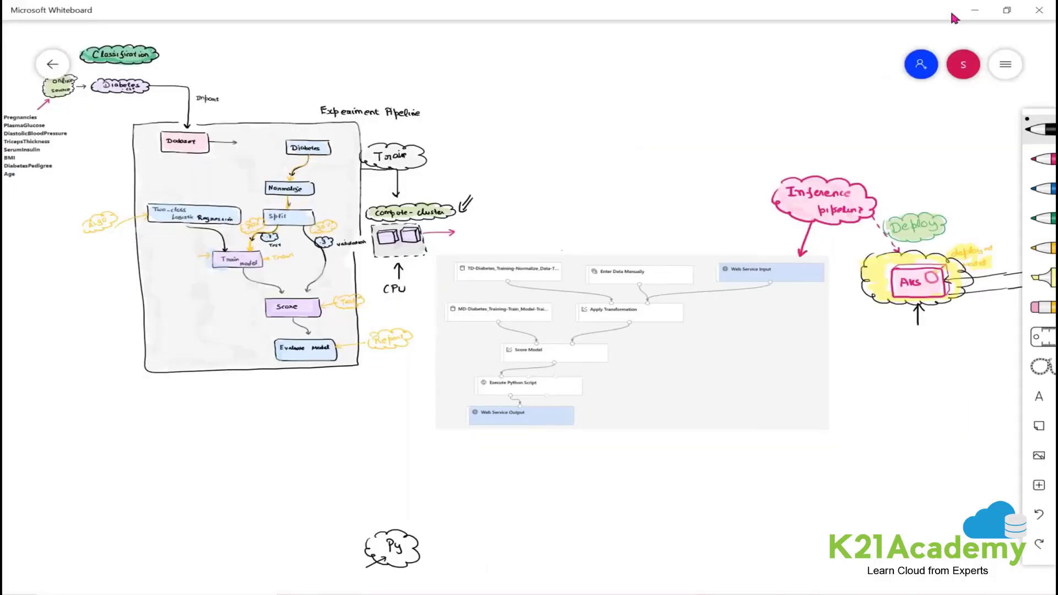
click(976, 9)
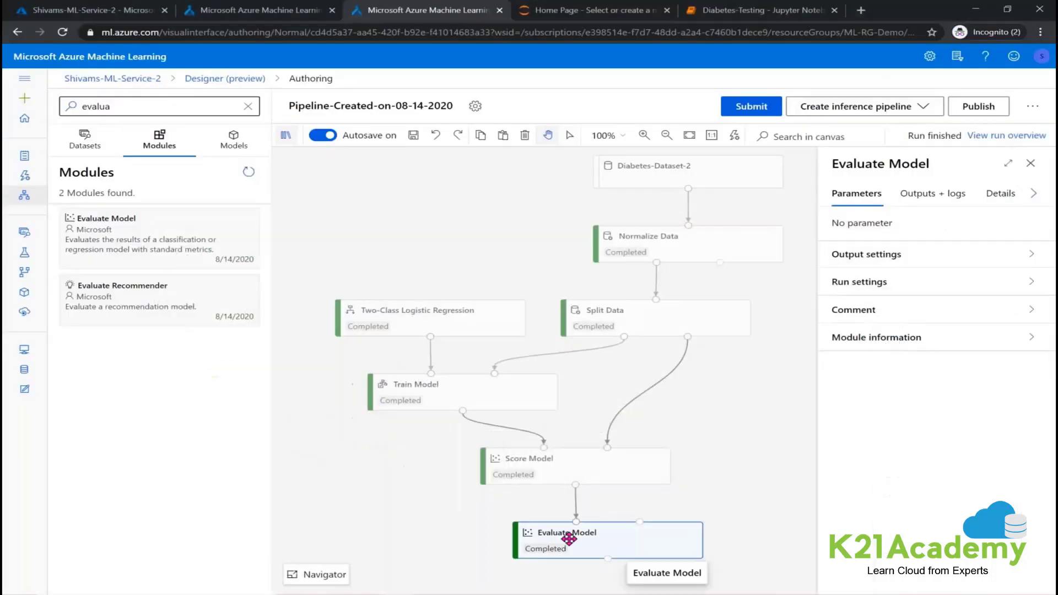
right_click(543, 471)
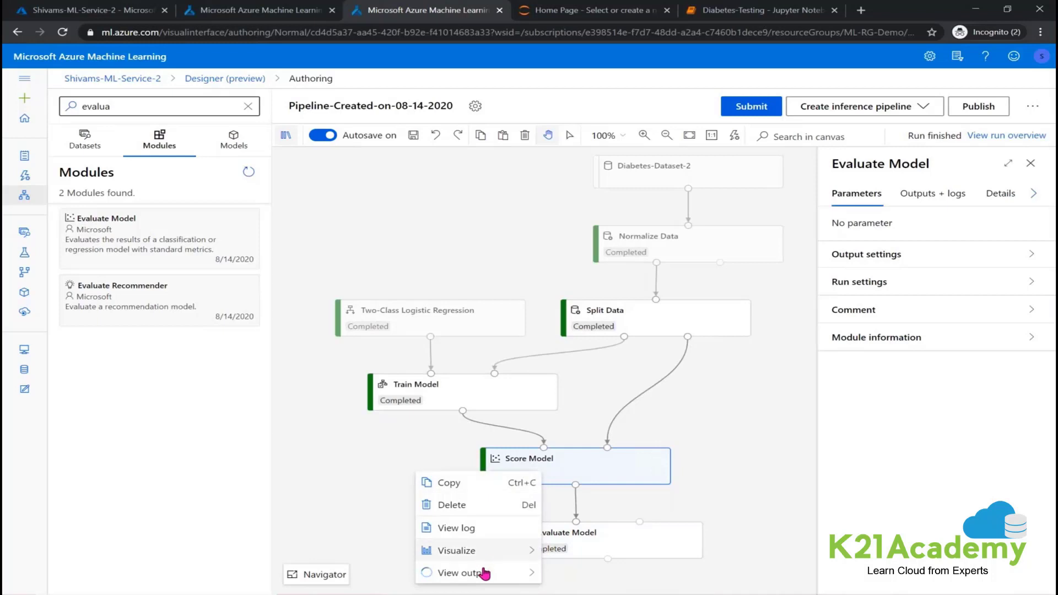
mouse_move(457, 557)
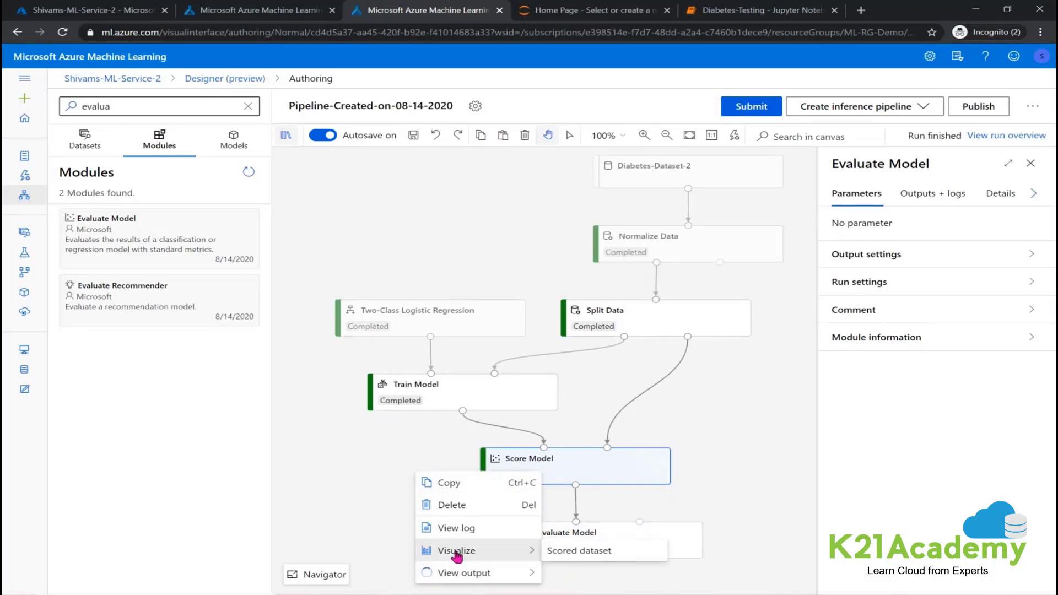
click(569, 553)
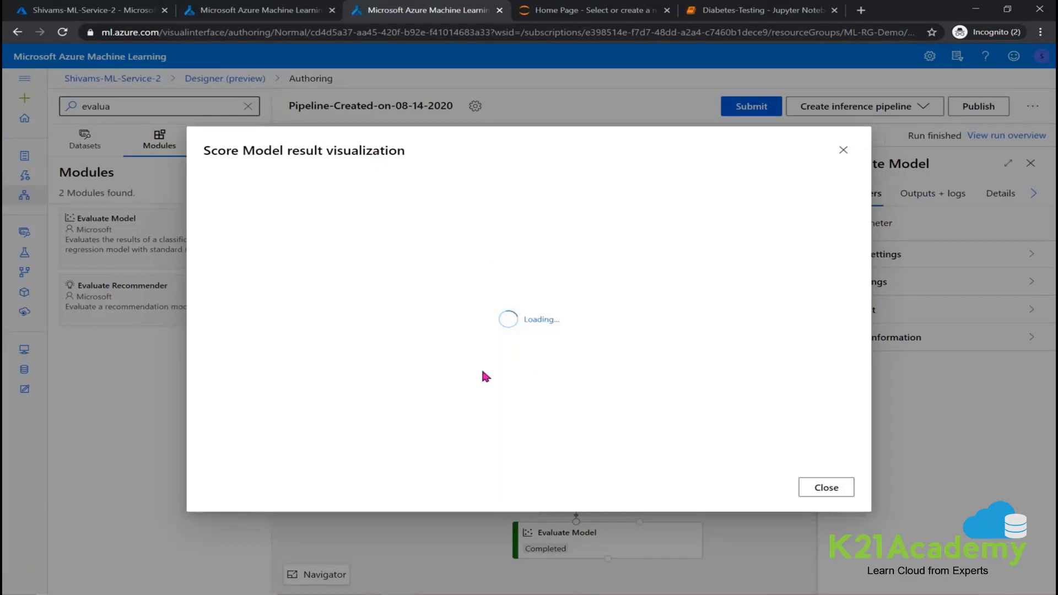
Compare the Diabetic and Scored Labels columns row by row, check the row count, and close the Score Model visualization
scroll(397, 341, right, 10)
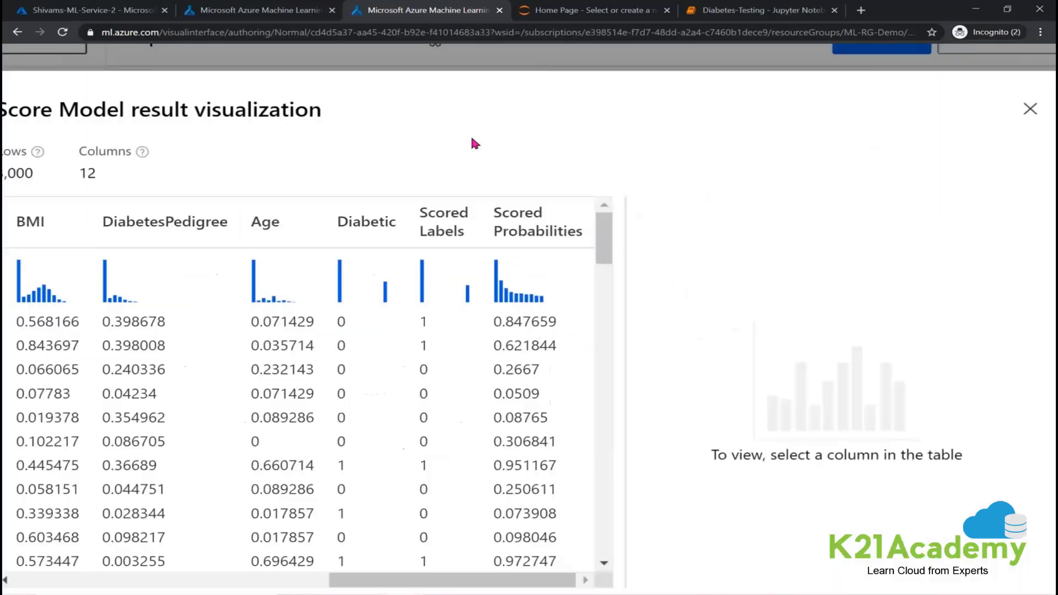
scroll(473, 139, down, 1)
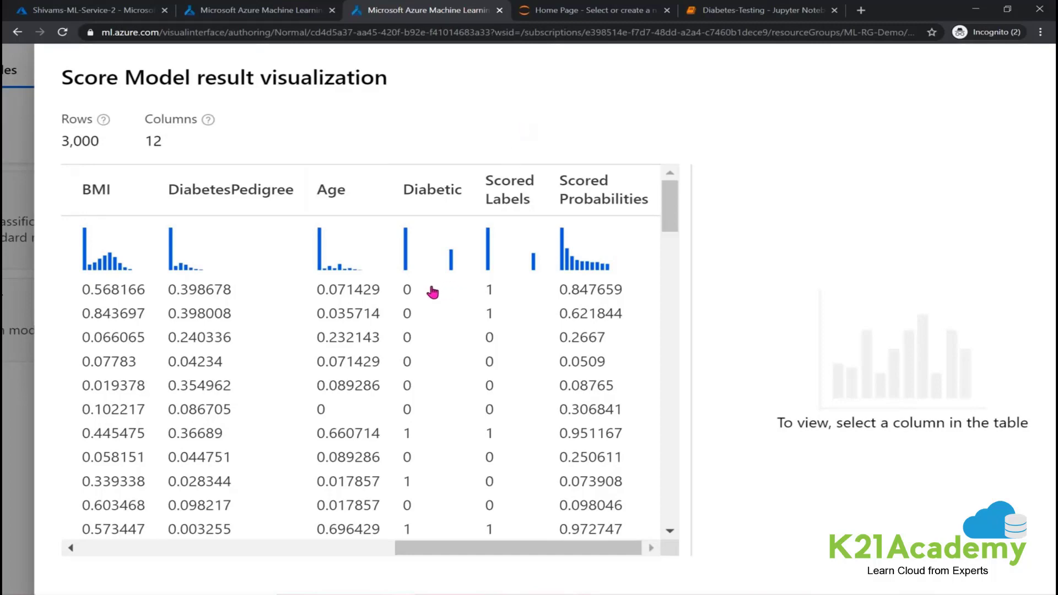
double_click(407, 292)
double_click(489, 291)
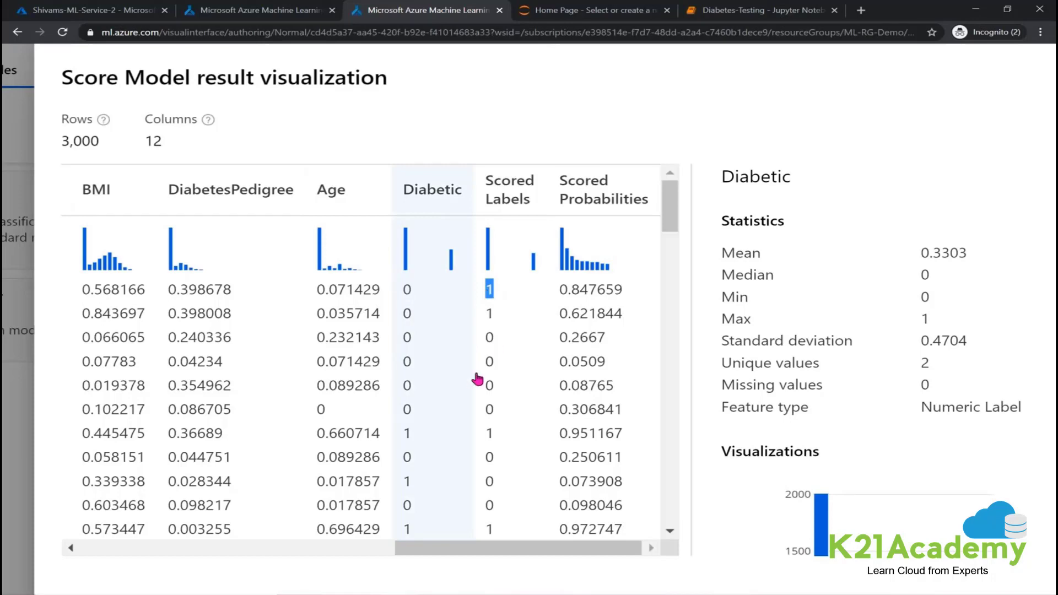
double_click(489, 340)
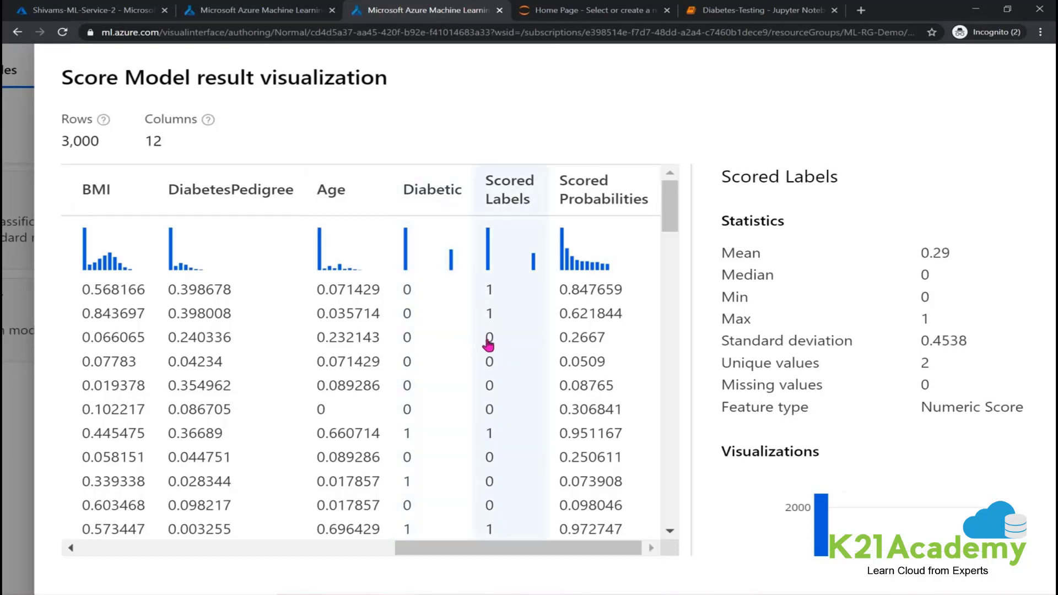
double_click(407, 339)
double_click(489, 364)
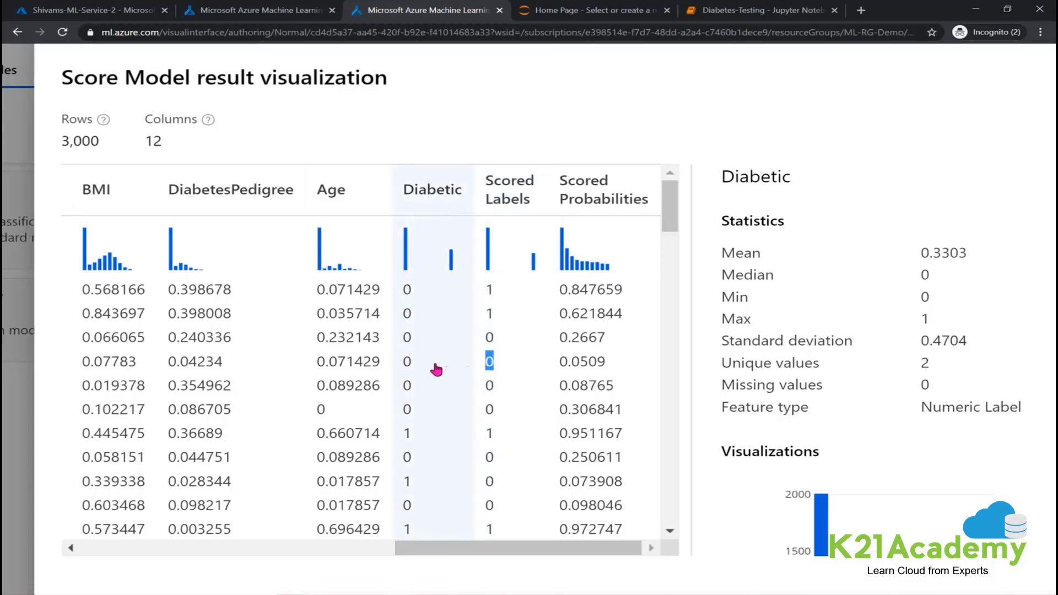
double_click(399, 363)
double_click(488, 386)
double_click(407, 385)
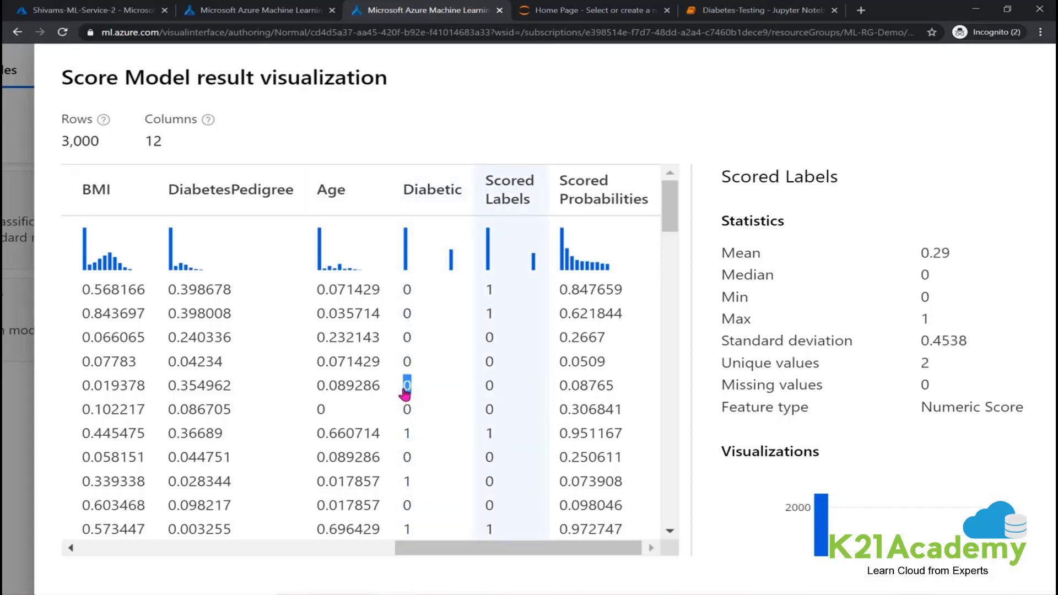
double_click(489, 410)
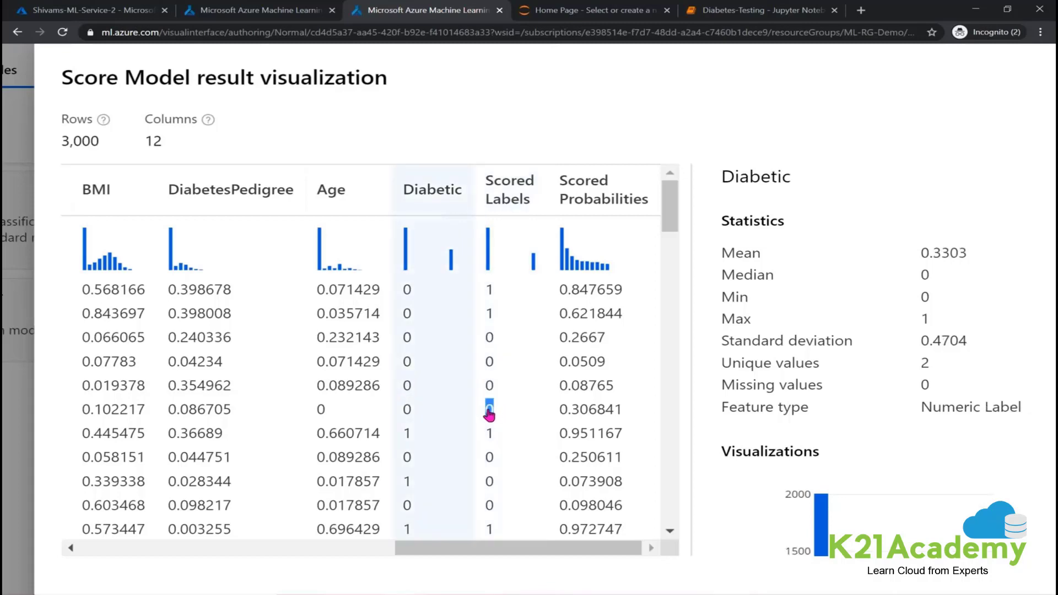
double_click(489, 433)
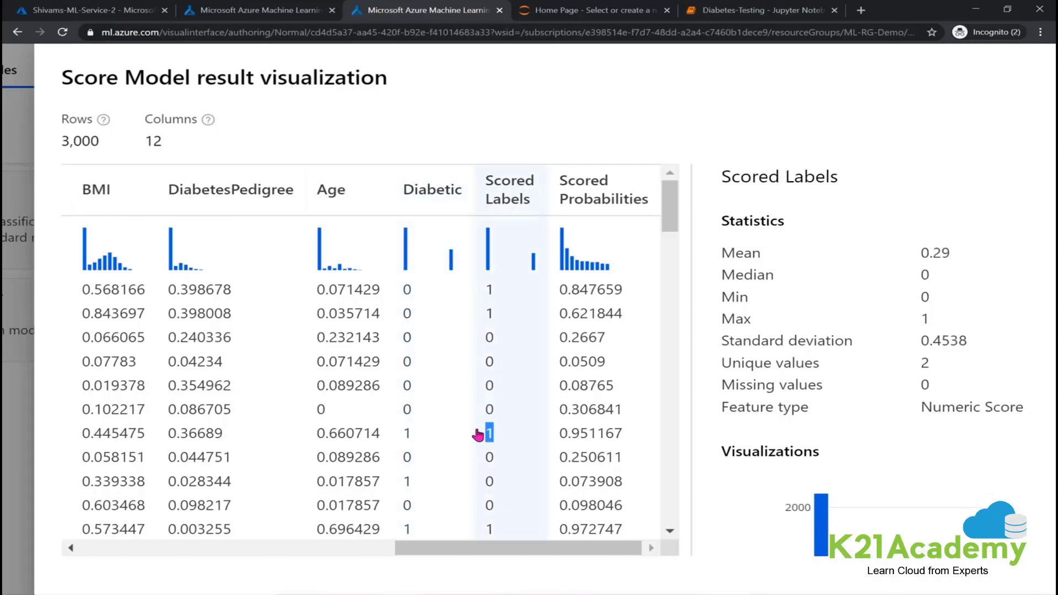
double_click(407, 433)
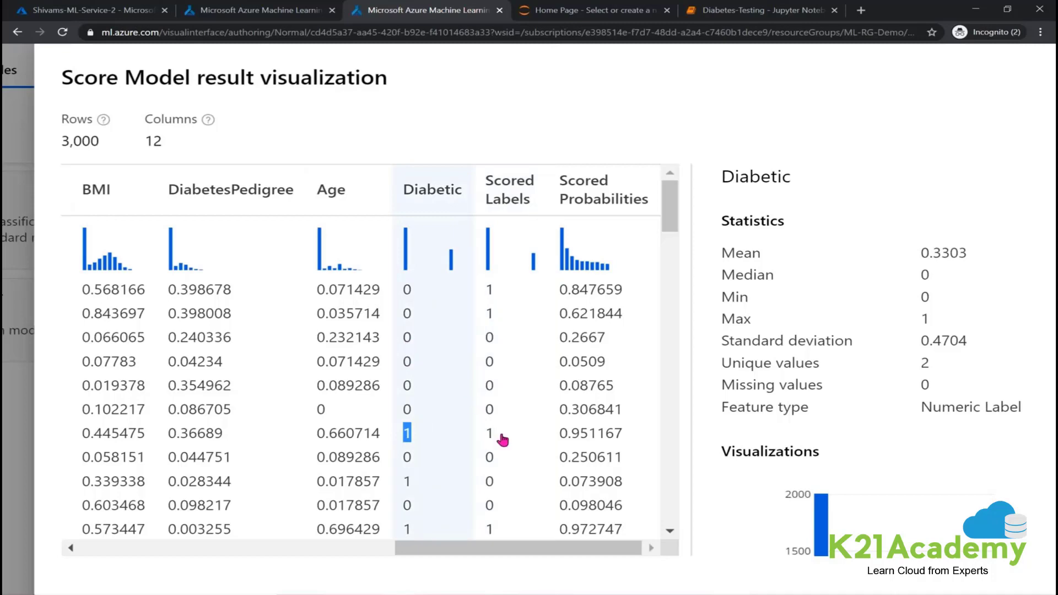
double_click(87, 142)
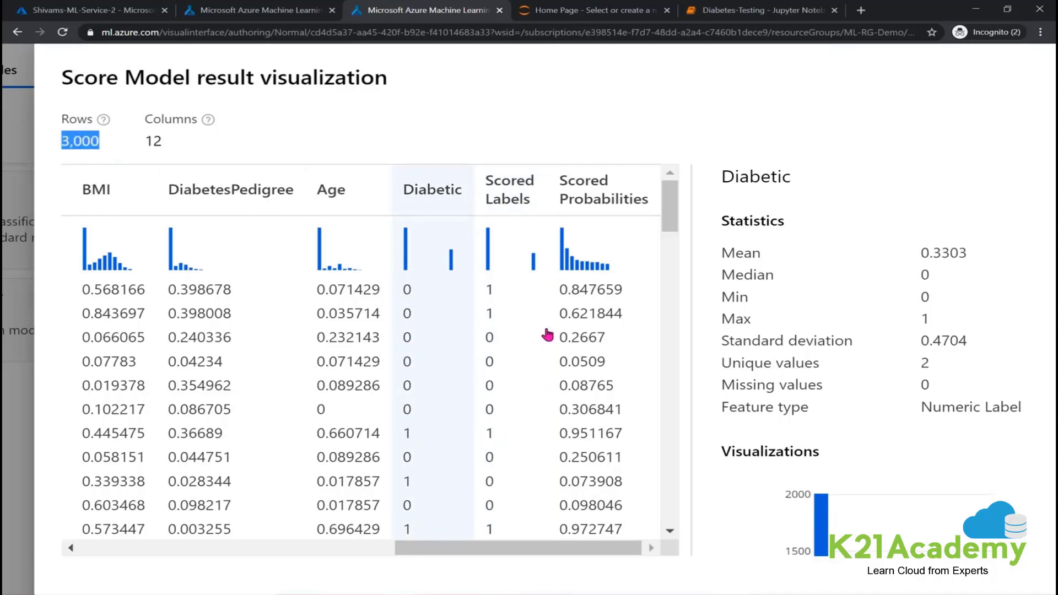
scroll(547, 335, down, 3)
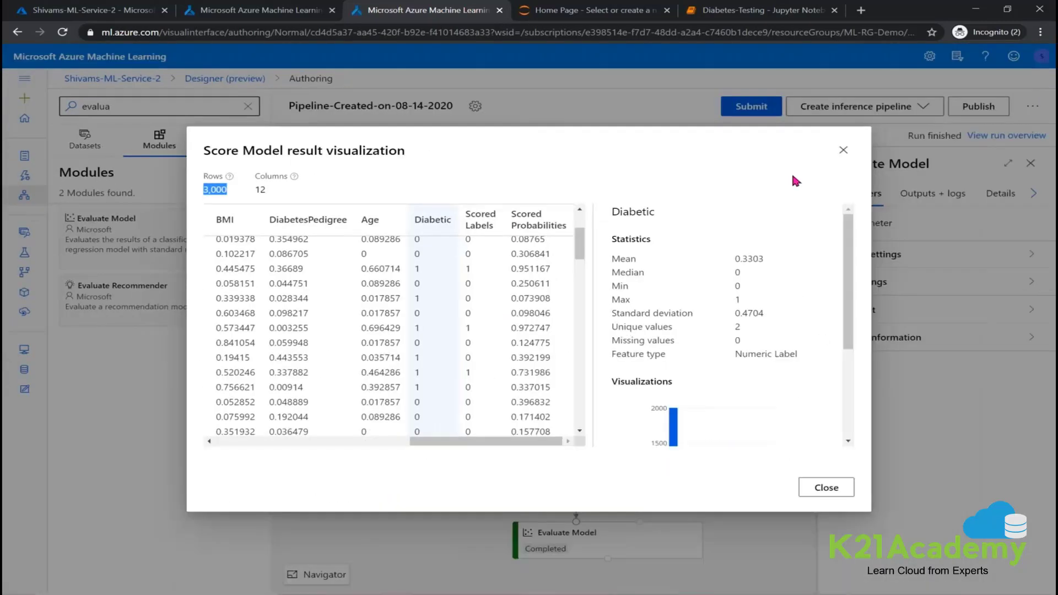
click(844, 152)
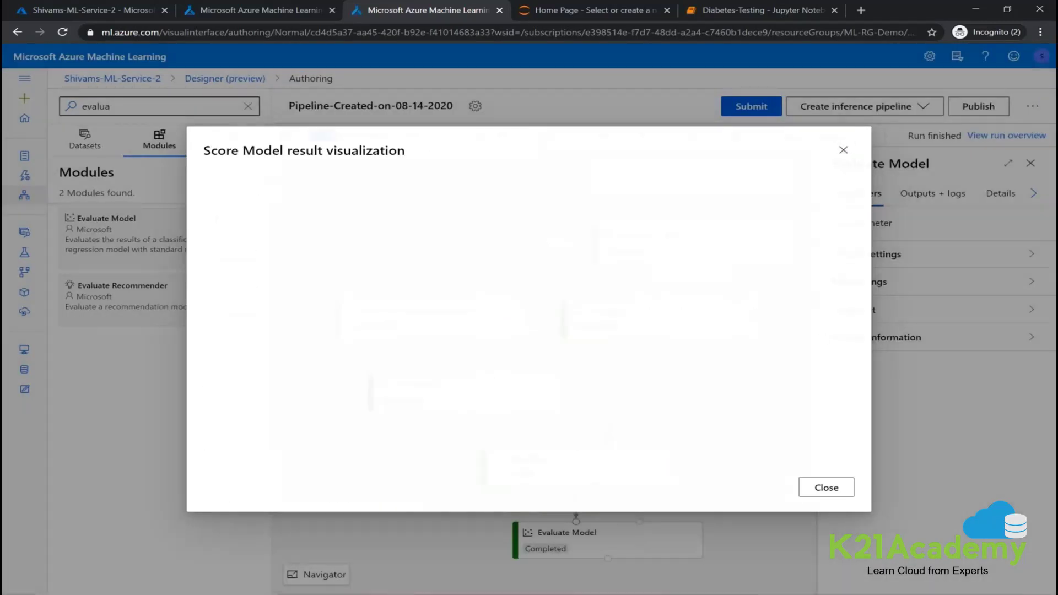
Visualize Evaluate Model's evaluation results
right_click(557, 545)
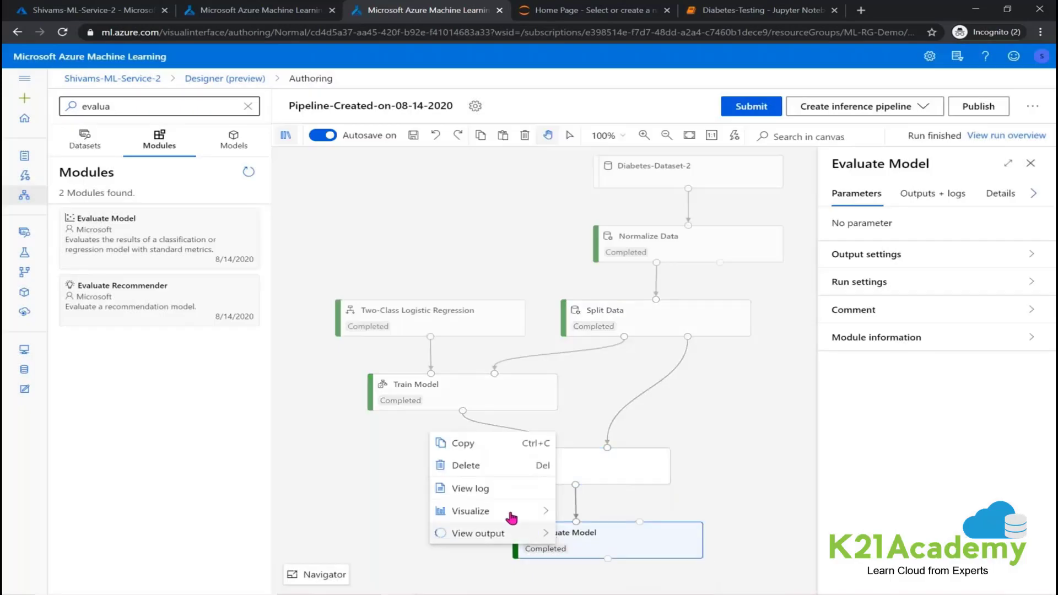
mouse_move(508, 507)
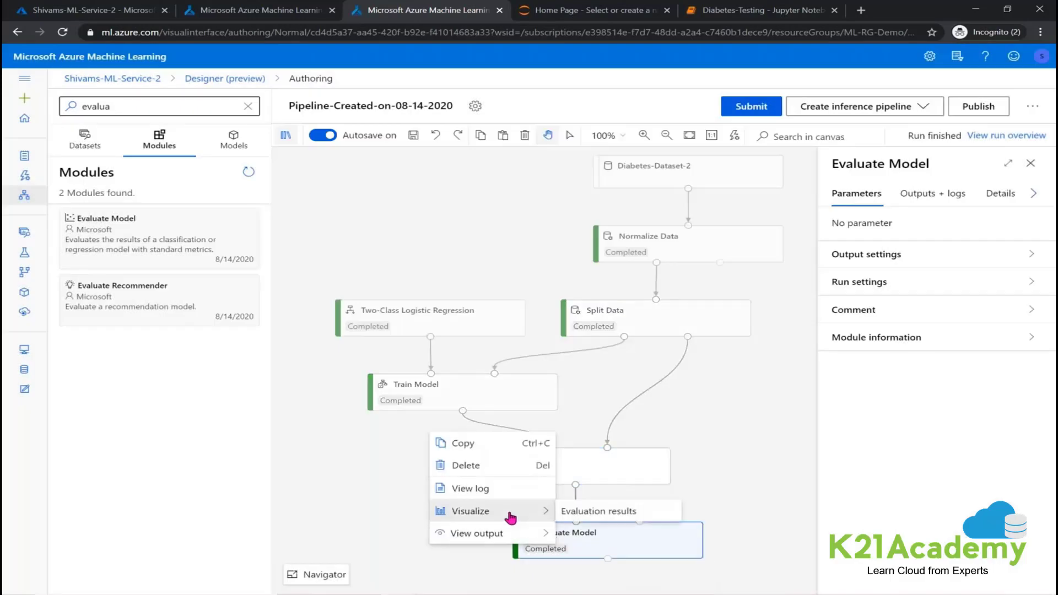
click(611, 510)
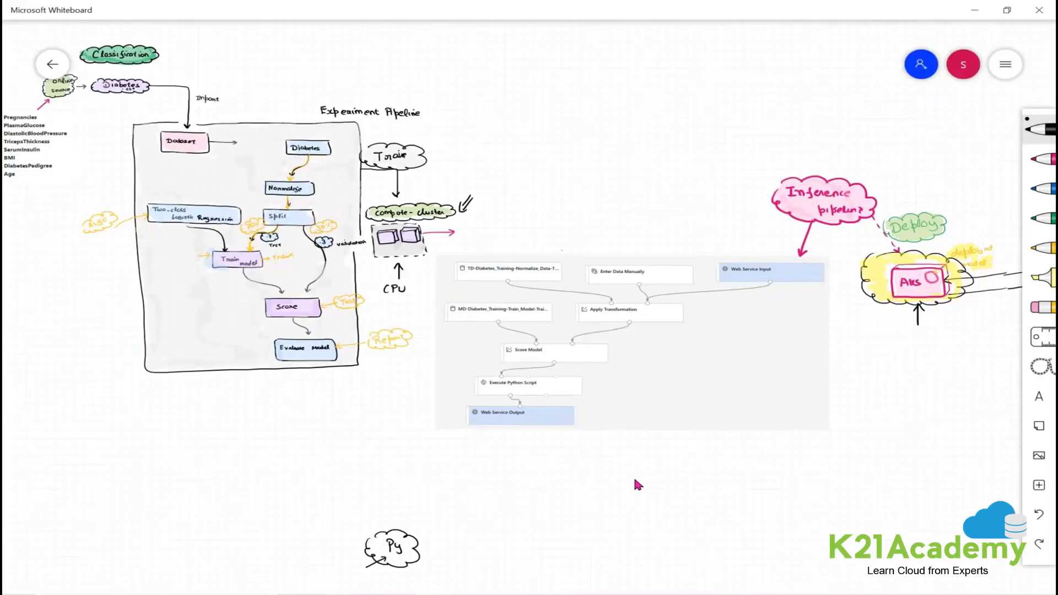
drag(709, 304, 653, 297)
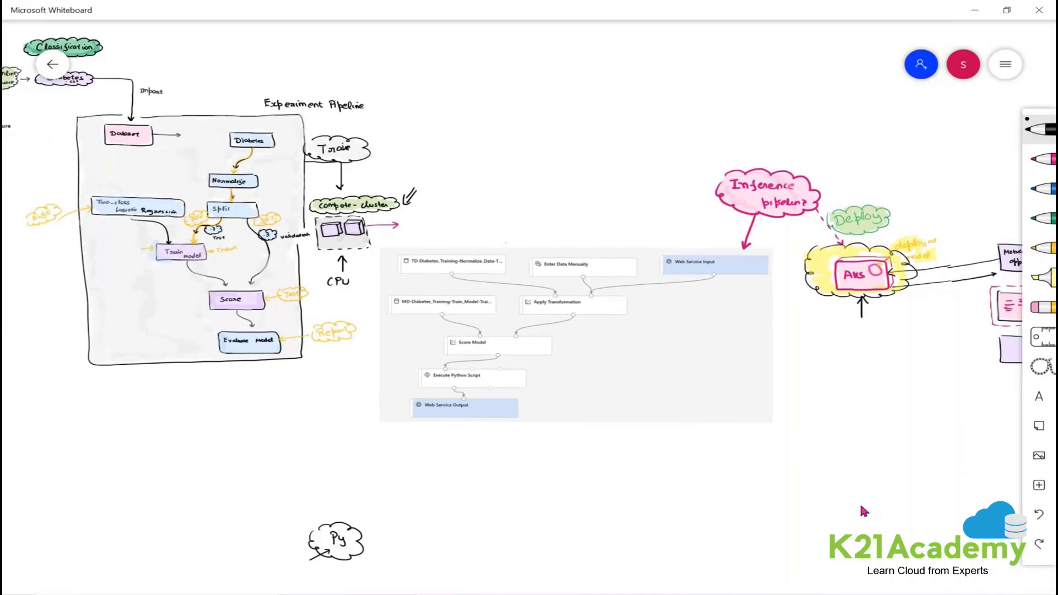
drag(824, 520, 764, 513)
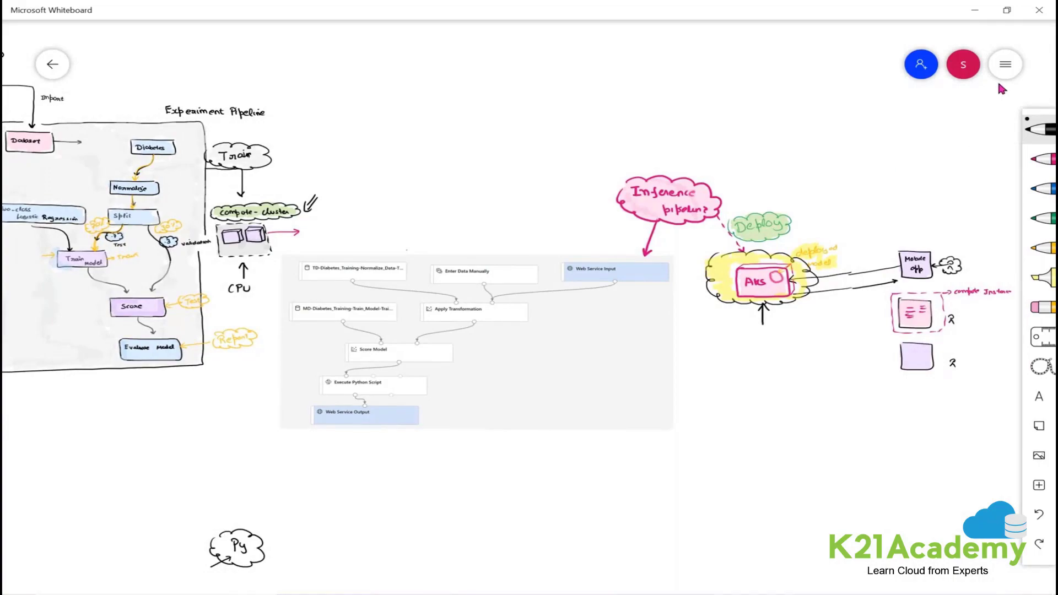
click(976, 11)
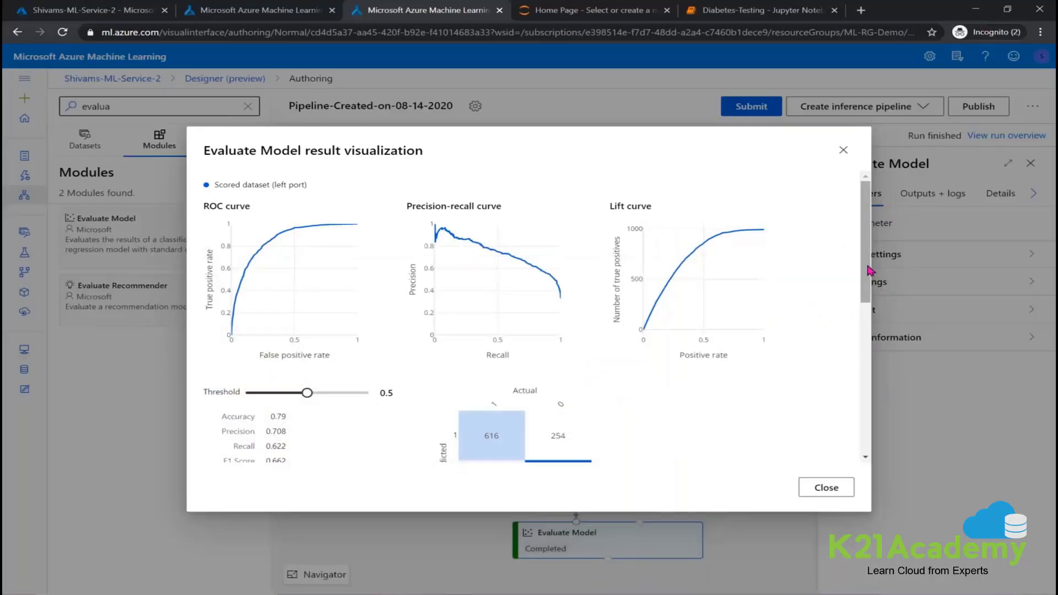
Examine the confusion matrix and the accuracy metrics in the Evaluate Model results, and close the visualization to return to the whole pipeline
scroll(870, 270, down, 3)
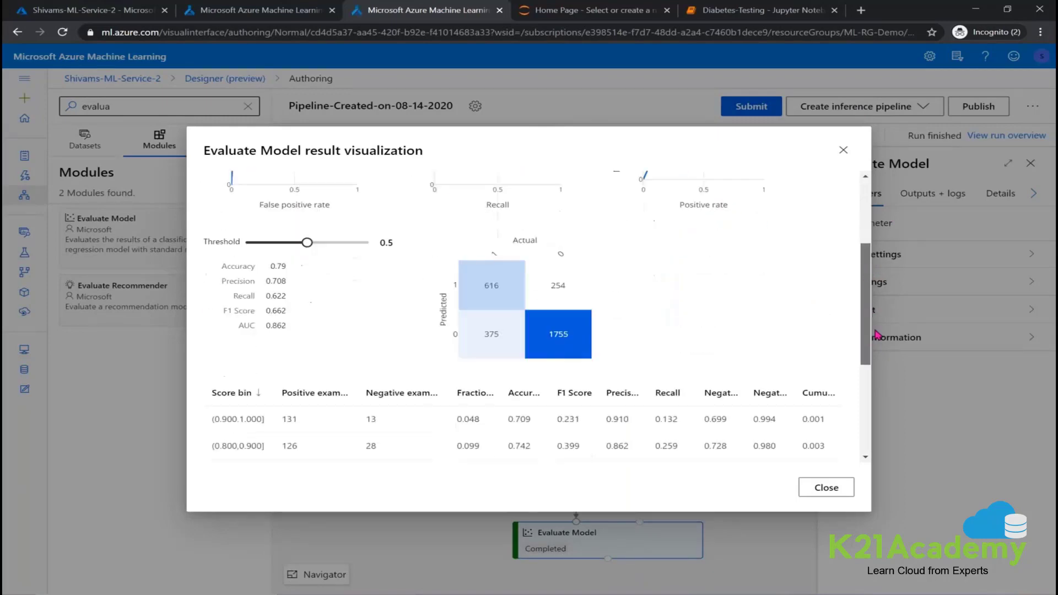
scroll(749, 303, up, 5)
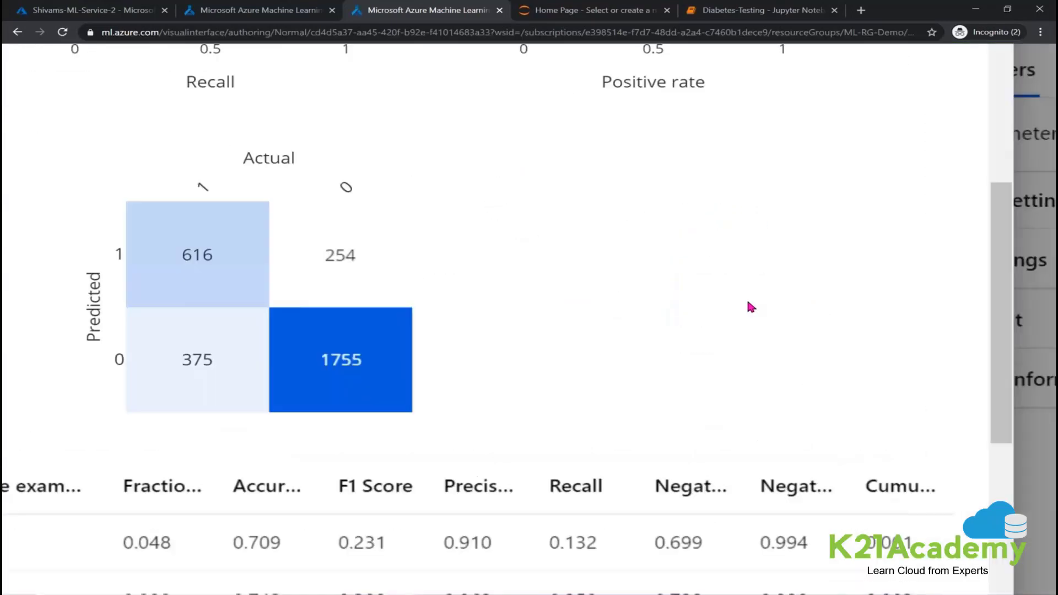
scroll(749, 304, left, 5)
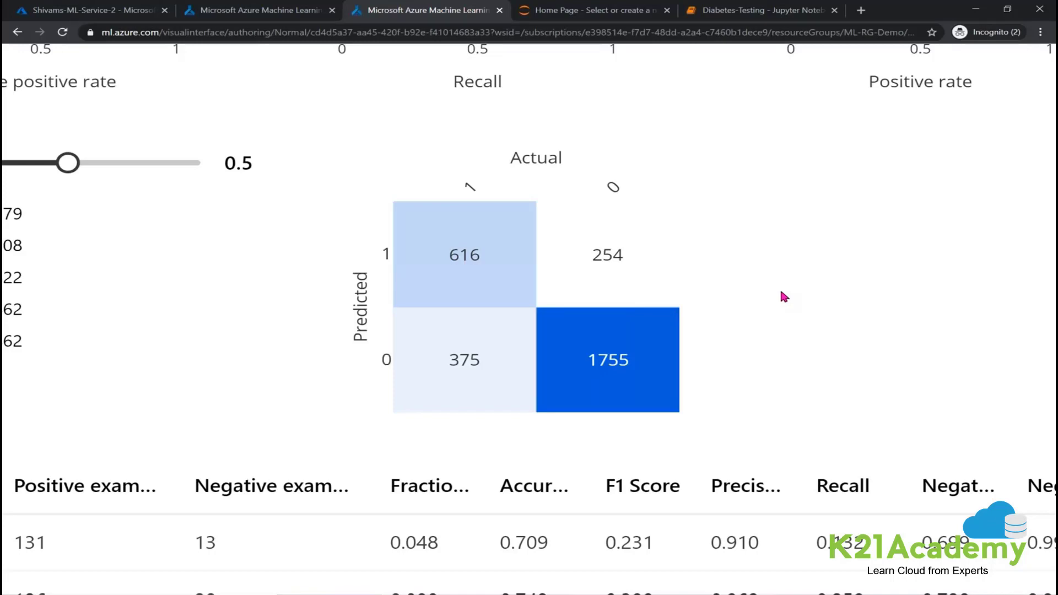
scroll(782, 292, down, 1)
scroll(781, 292, down, 3)
scroll(355, 298, up, 3)
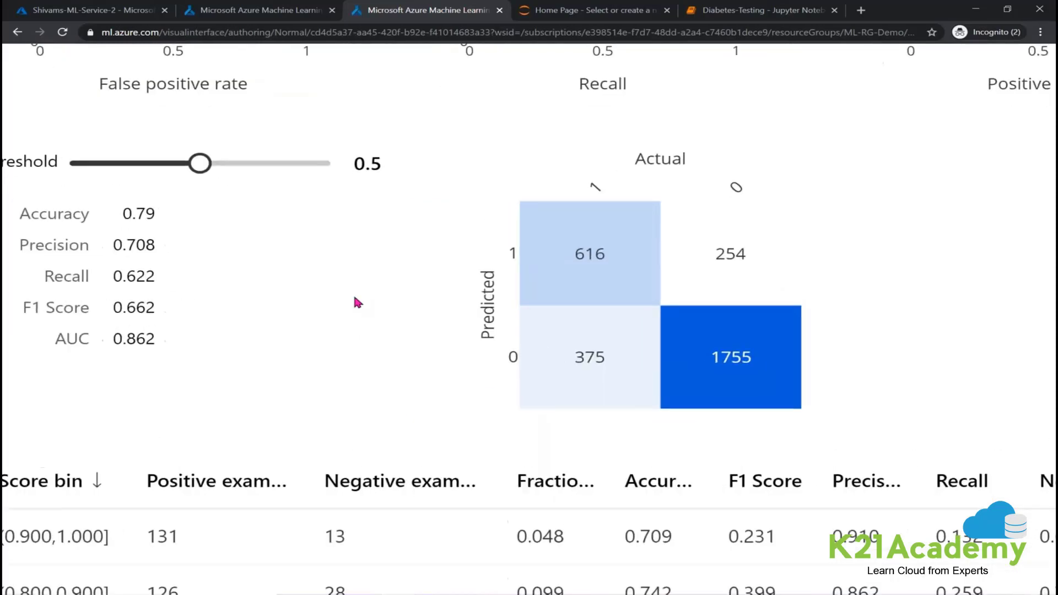
scroll(355, 297, left, 3)
drag(316, 216, 310, 215)
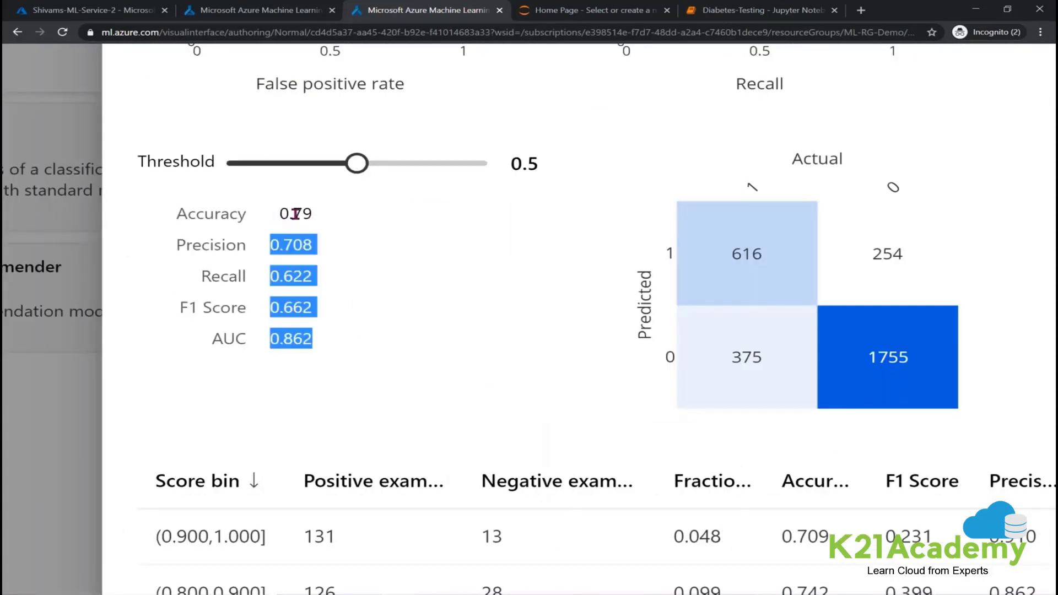
double_click(295, 214)
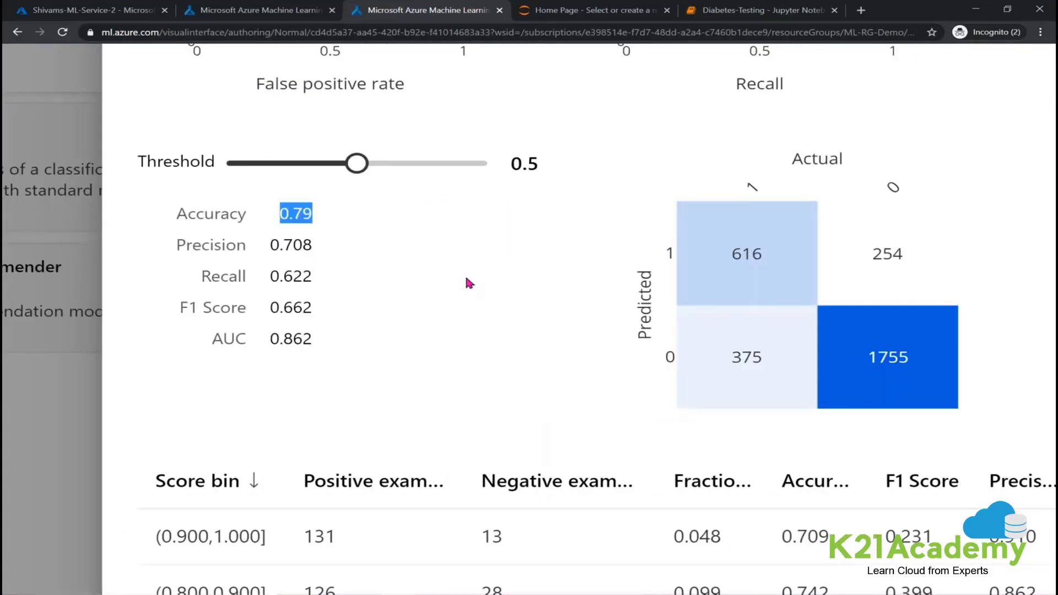
scroll(466, 279, down, 3)
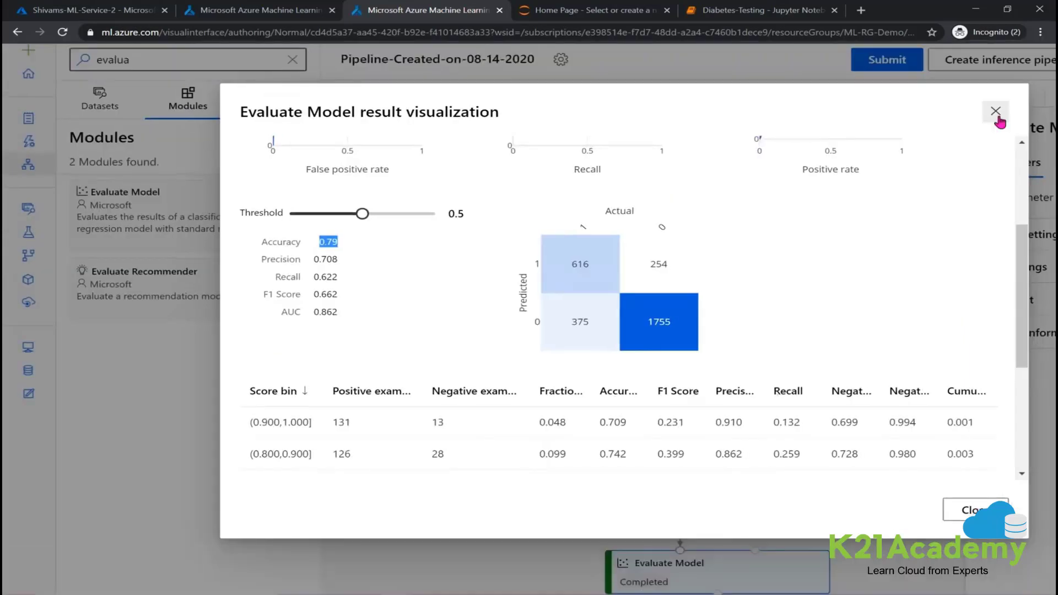
click(985, 511)
scroll(587, 171, down, 3)
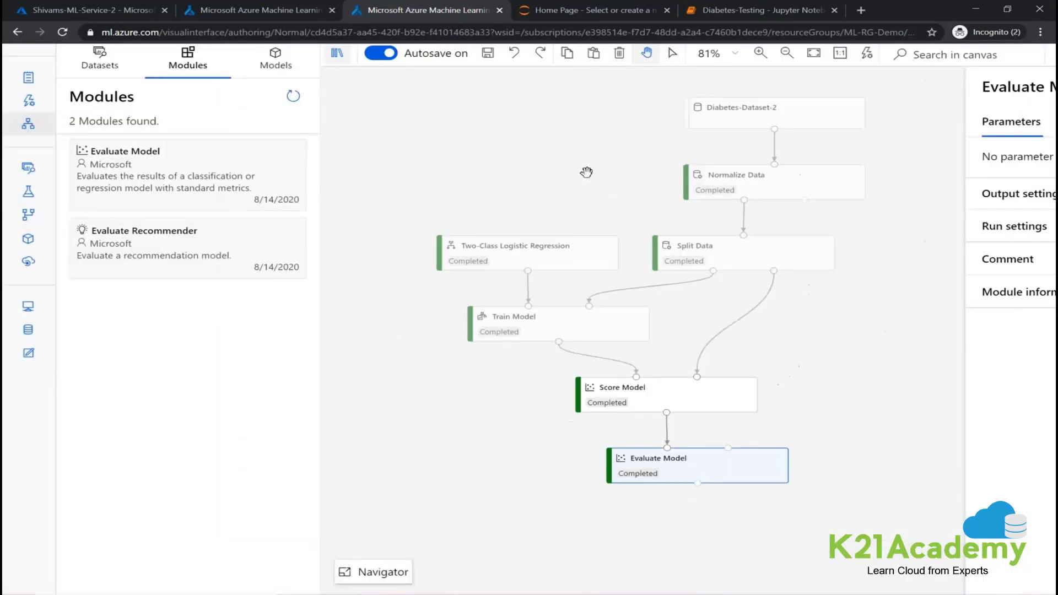
click(879, 344)
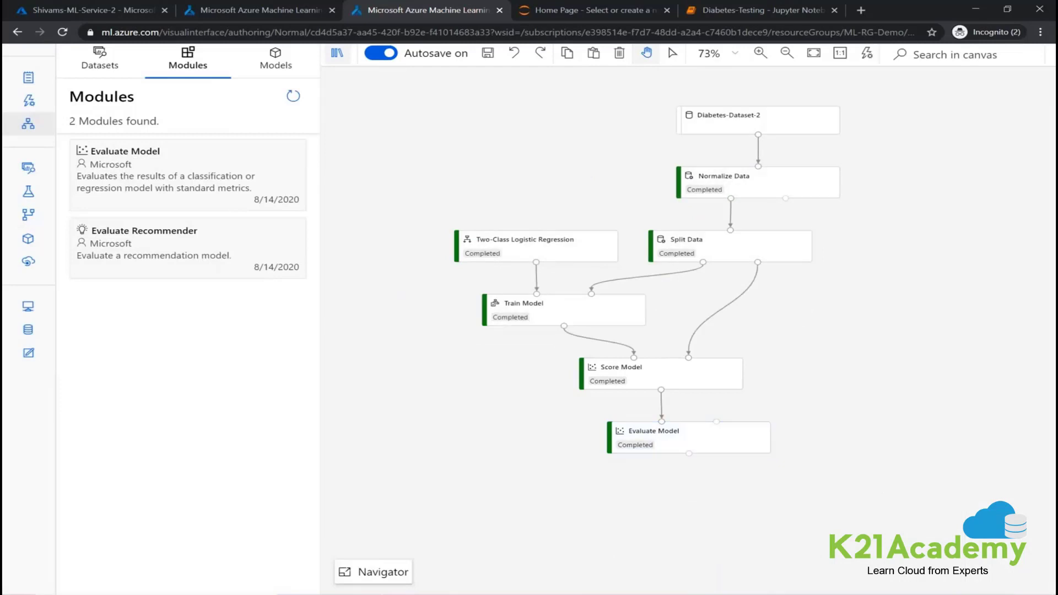
Create a real-time inference pipeline from the completed diabetes training pipeline
click(815, 111)
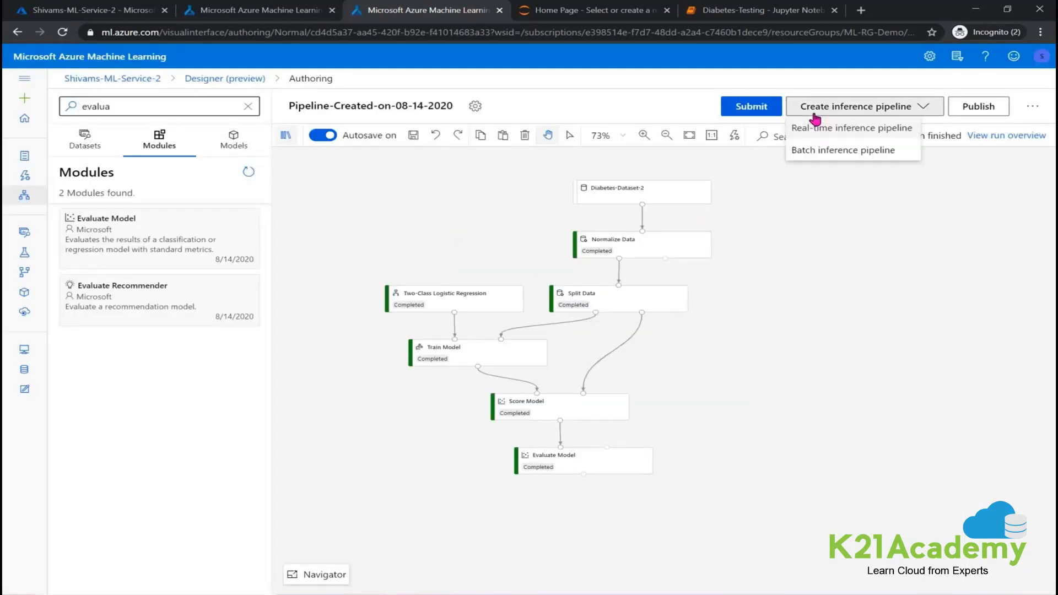
click(810, 130)
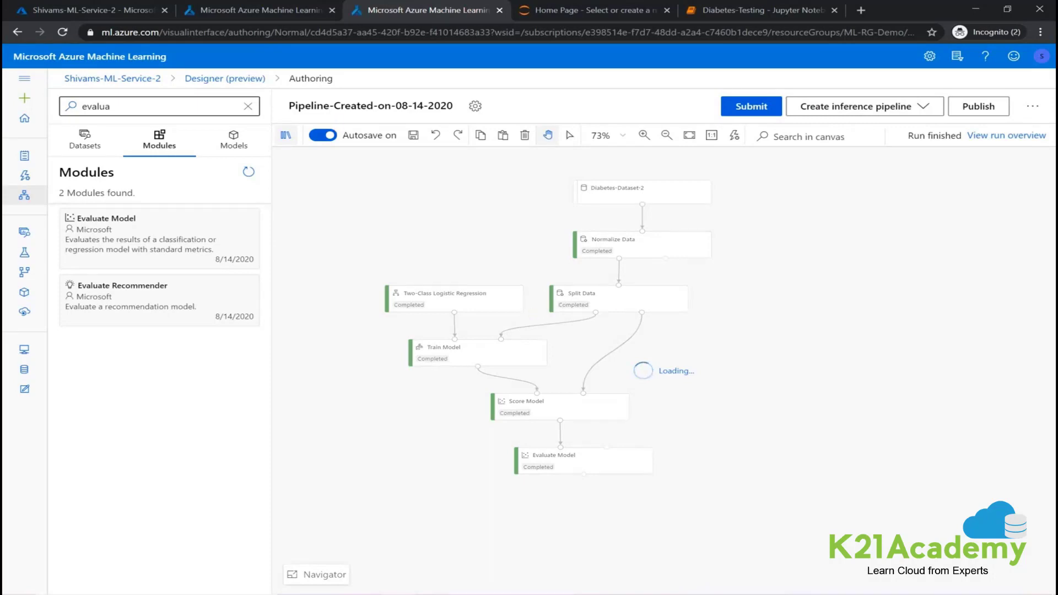
Switch to the real-time inference version of the pre-built pipeline and reposition its Web Service Input and Web Service Output modules slightly
click(259, 10)
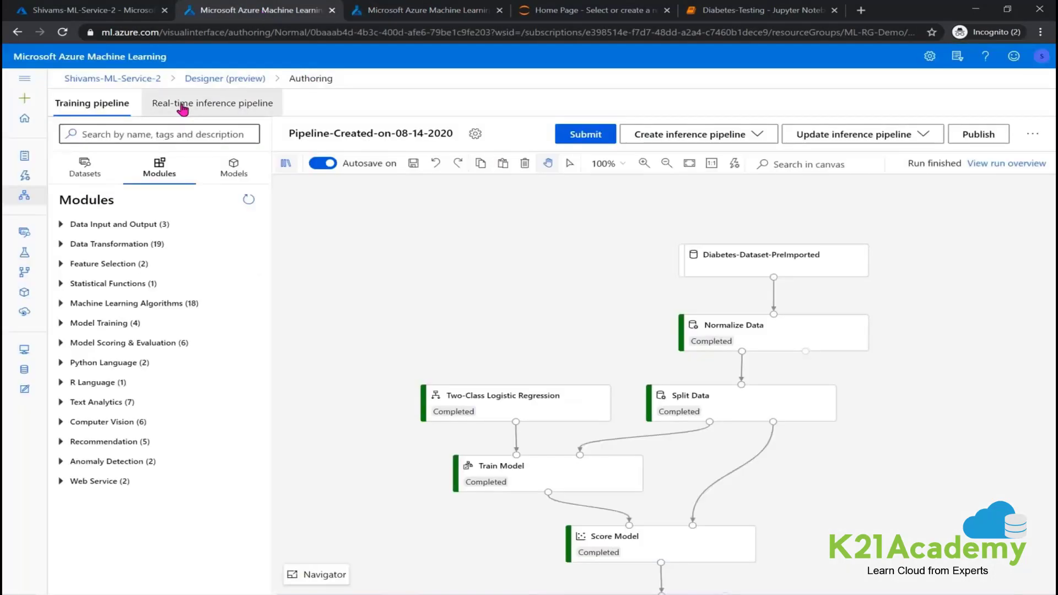
click(182, 108)
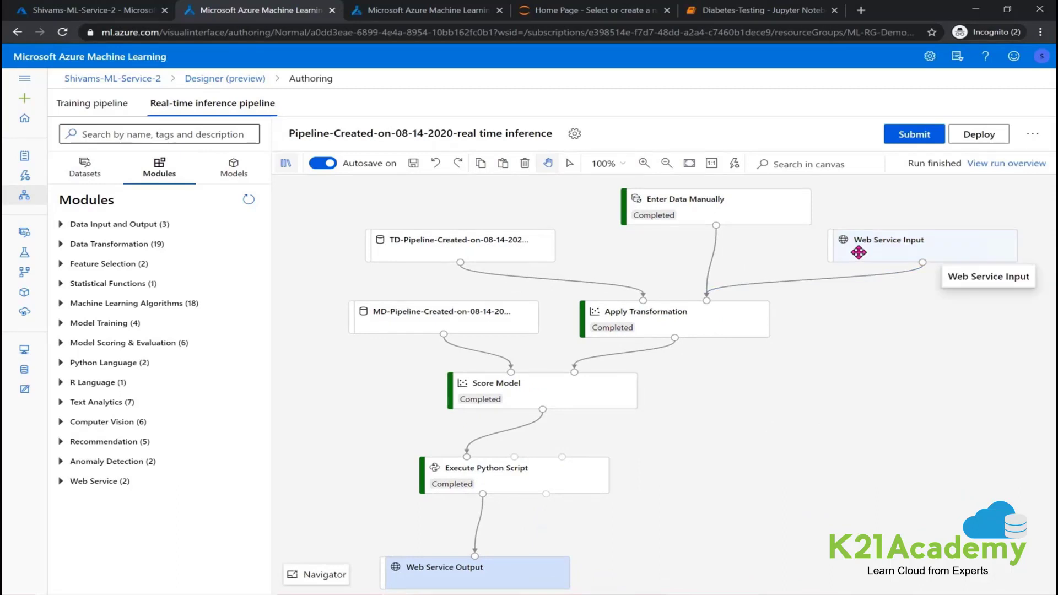
drag(860, 243, 888, 237)
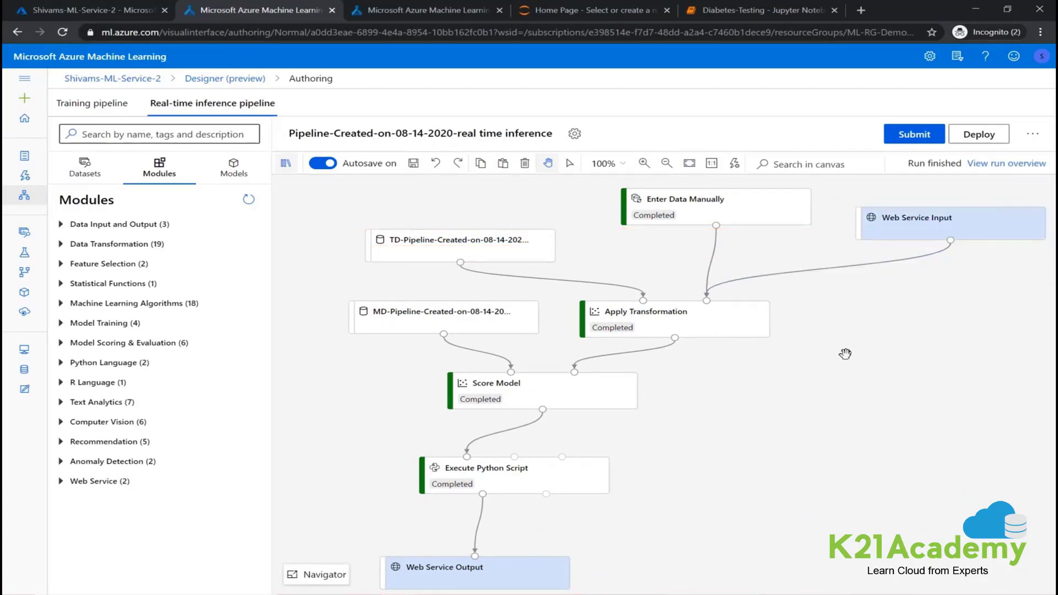
scroll(566, 486, down, 1)
drag(497, 531, 531, 517)
scroll(770, 413, up, 2)
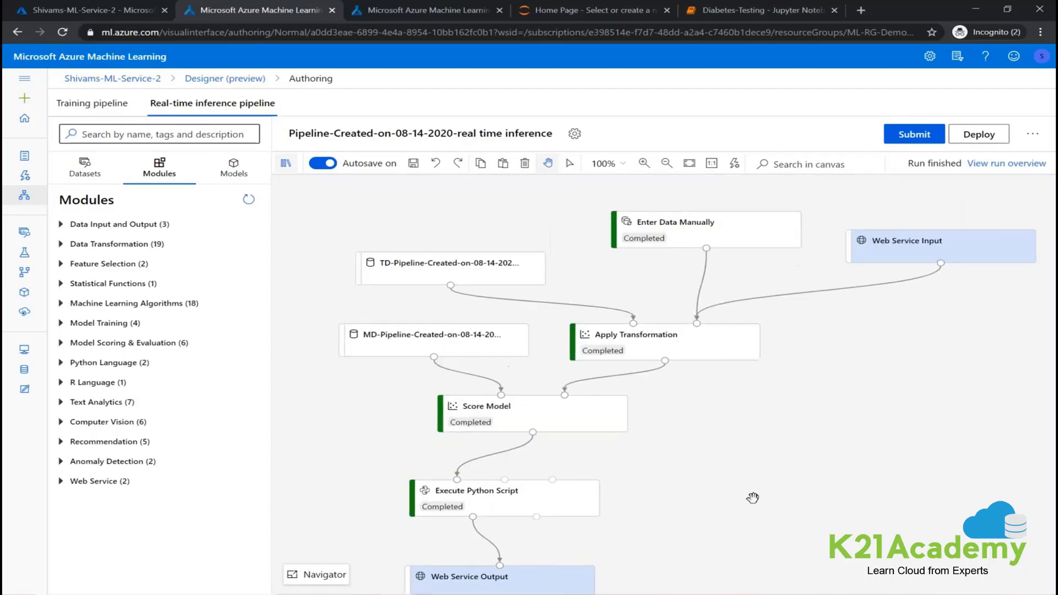
scroll(779, 475, down, 1)
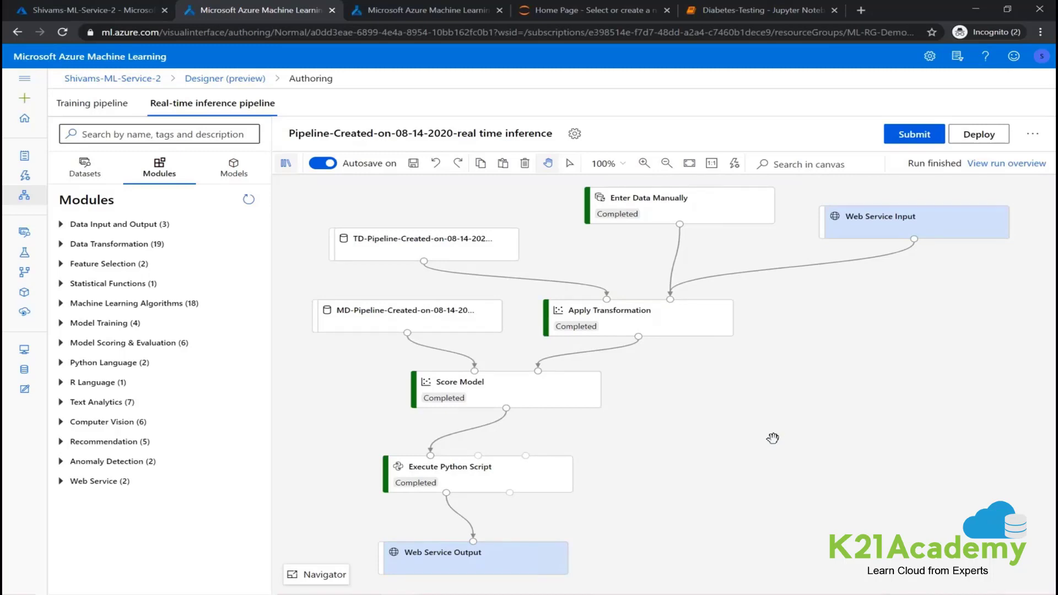
Review the Python code of the Execute Python Script module and close its details
click(489, 485)
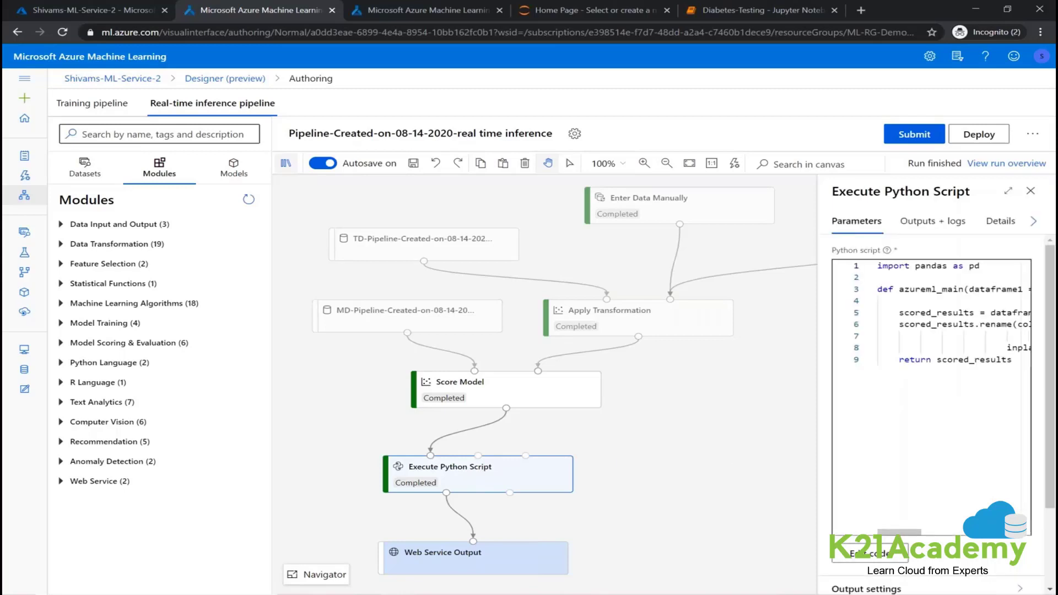
scroll(966, 362, right, 4)
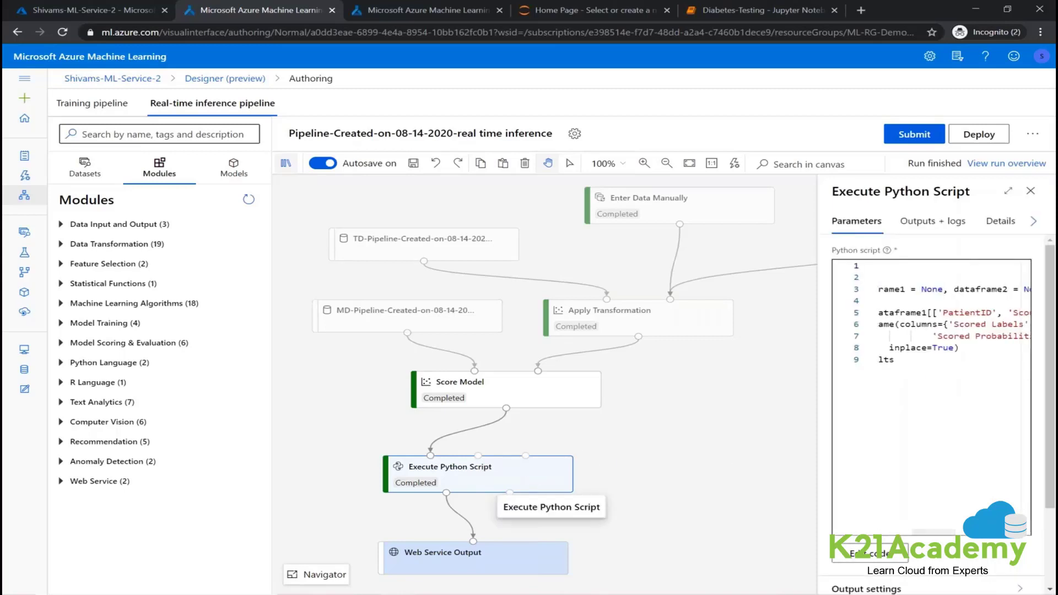
click(1031, 191)
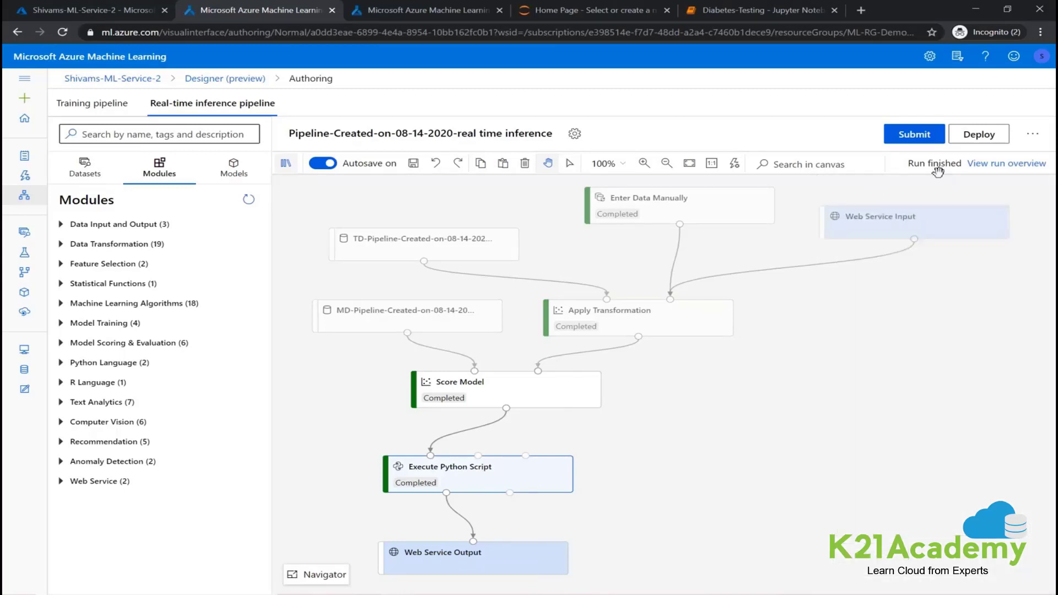
Start setting up a new real-time endpoint for the inference pipeline and name it shivamtest-aks
click(972, 139)
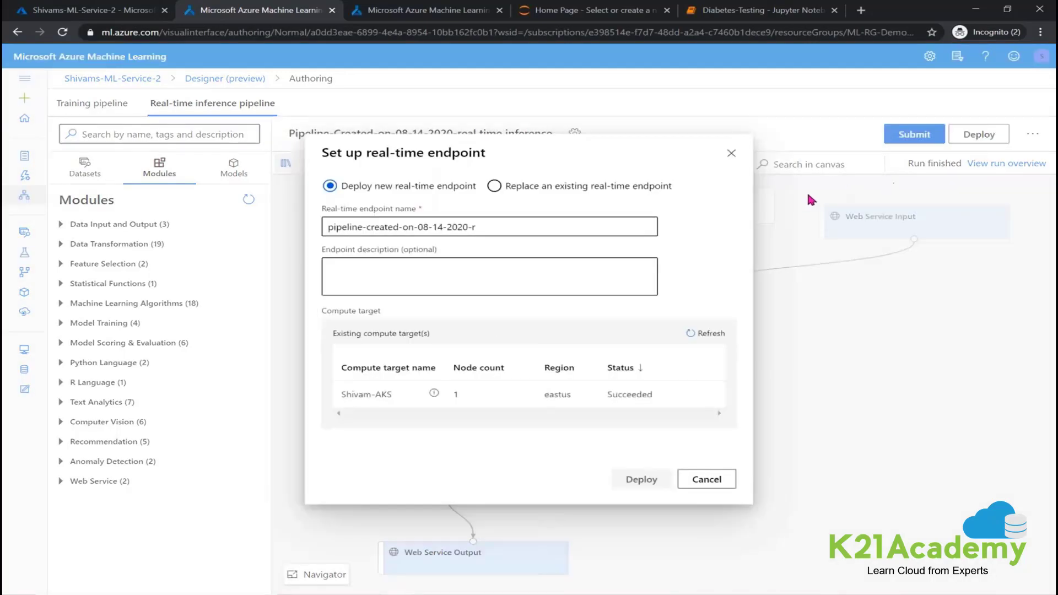
drag(510, 227, 312, 267)
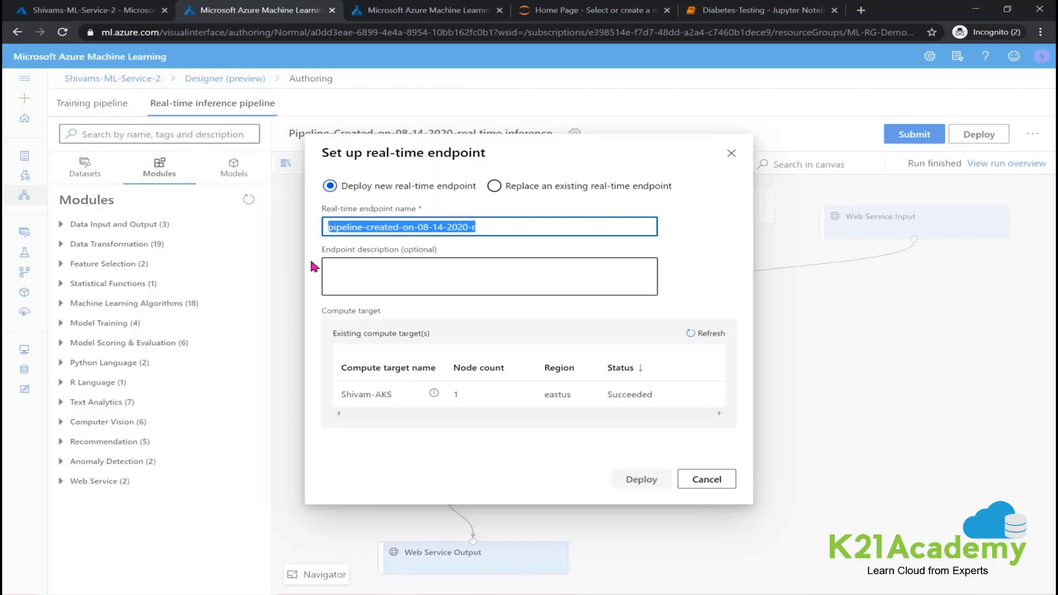
text(Testdeploy-2)
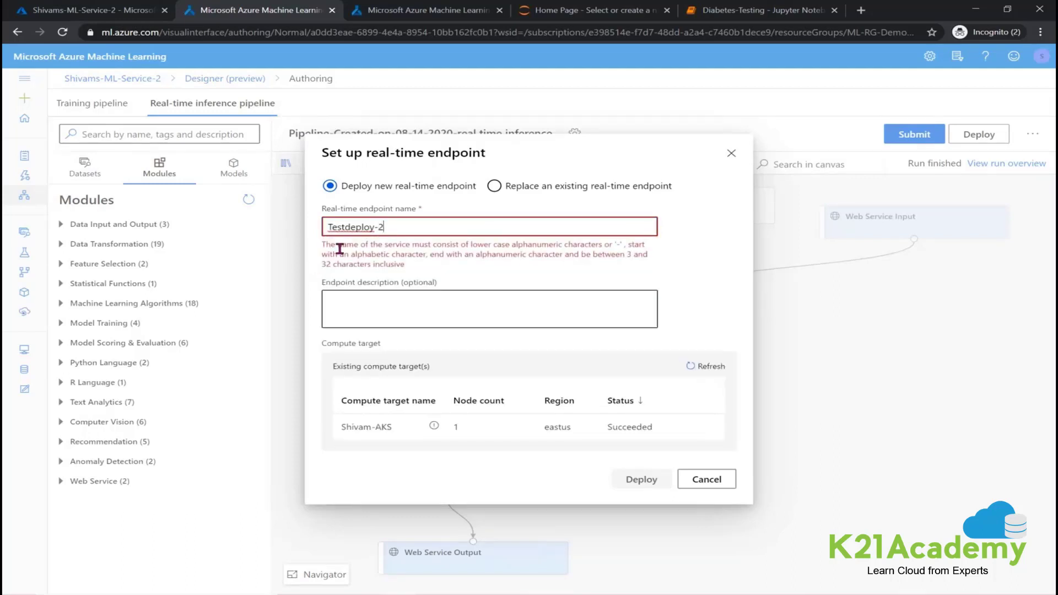
drag(401, 227, 310, 229)
text(test)
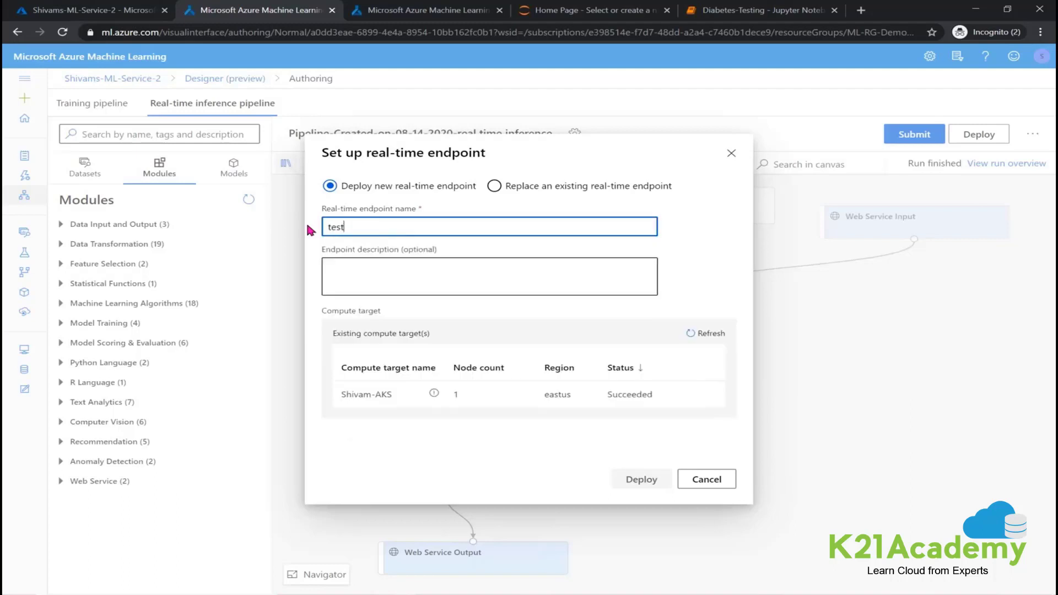
key(BackSpace)
key(BackSpace)
key(BackSpace)
key(BackSpace)
text(shivamtest-aks)
Choose the existing Shivam-AKS compute target and deploy the real-time endpoint to it
click(693, 266)
click(475, 392)
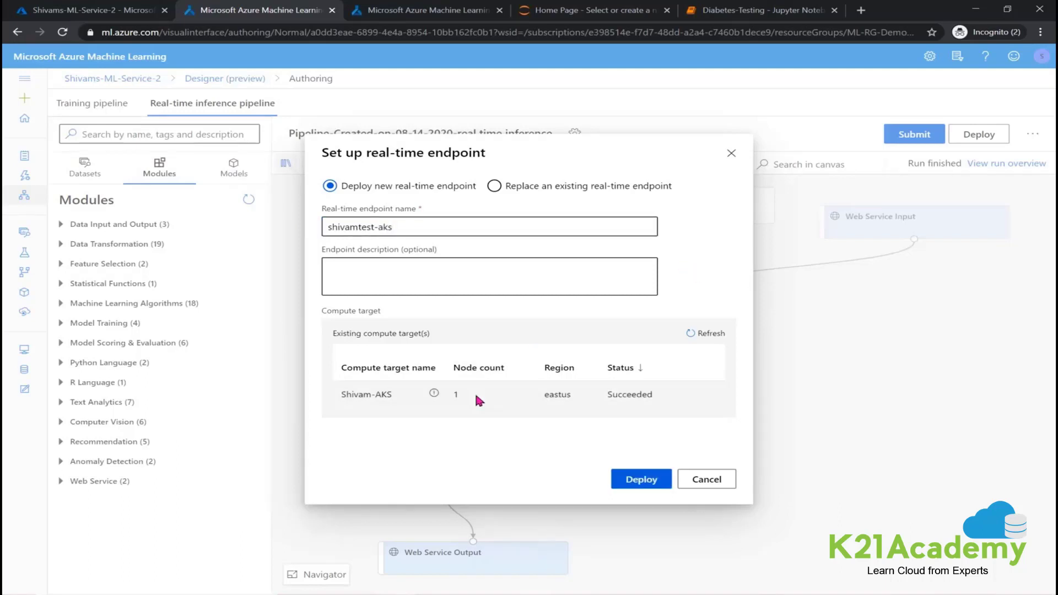
click(640, 480)
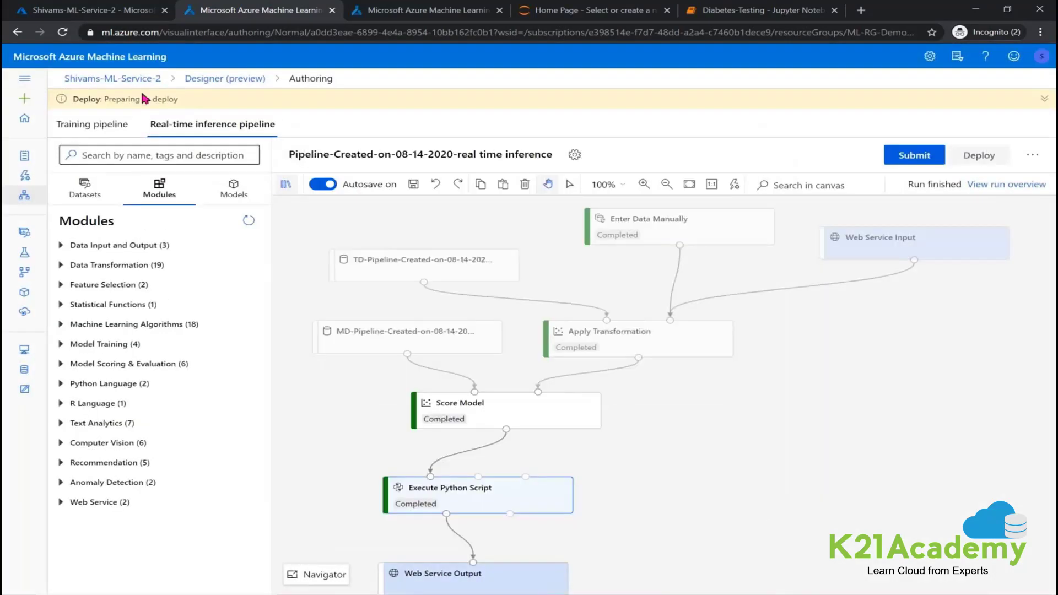
Open the consumption info of the deployment-aks real-time endpoint and highlight its REST endpoint and primary key
click(25, 81)
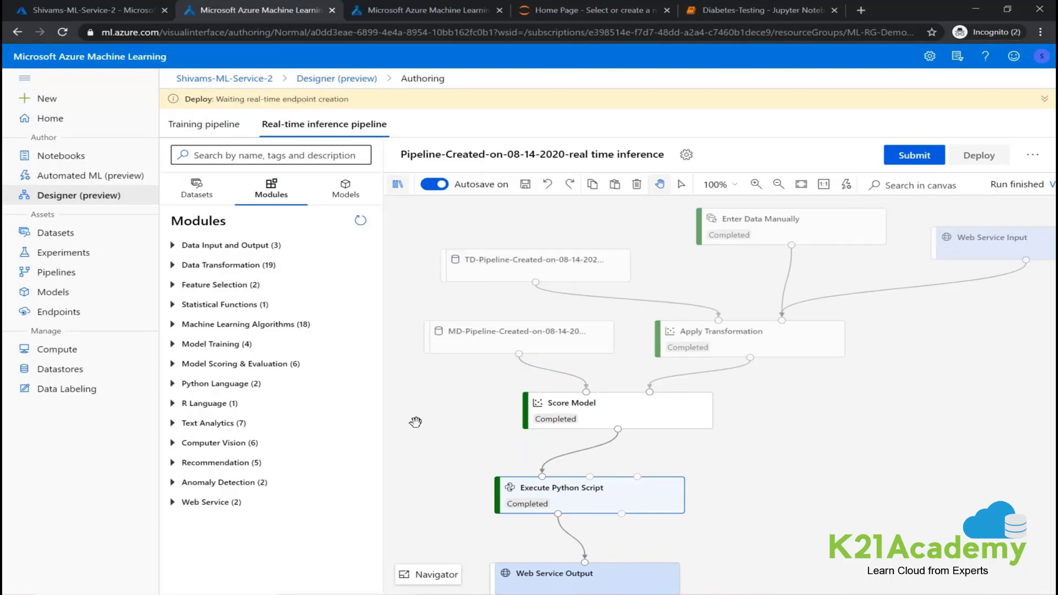
click(60, 315)
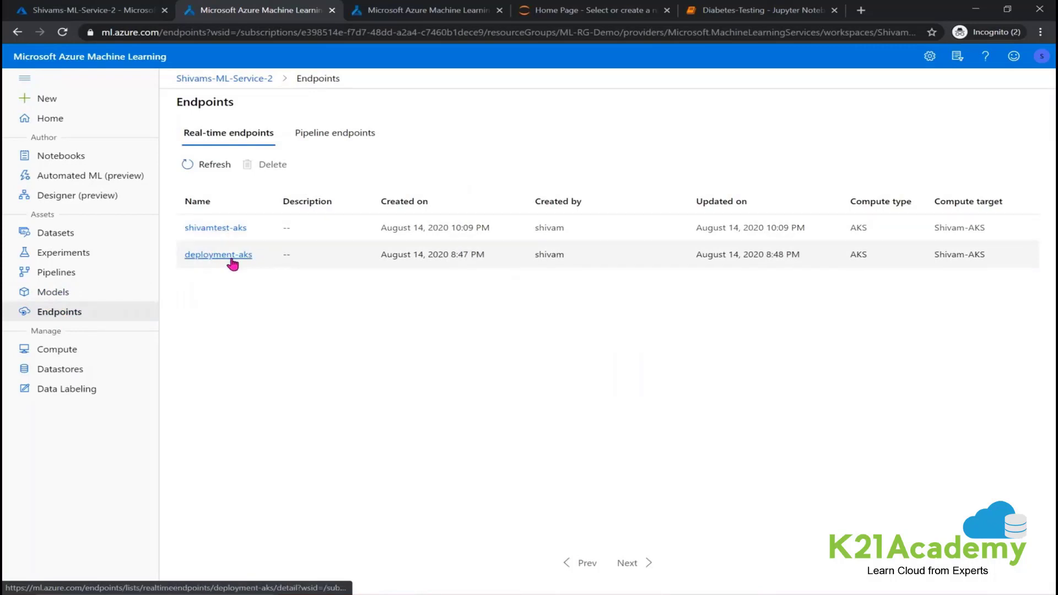
click(227, 255)
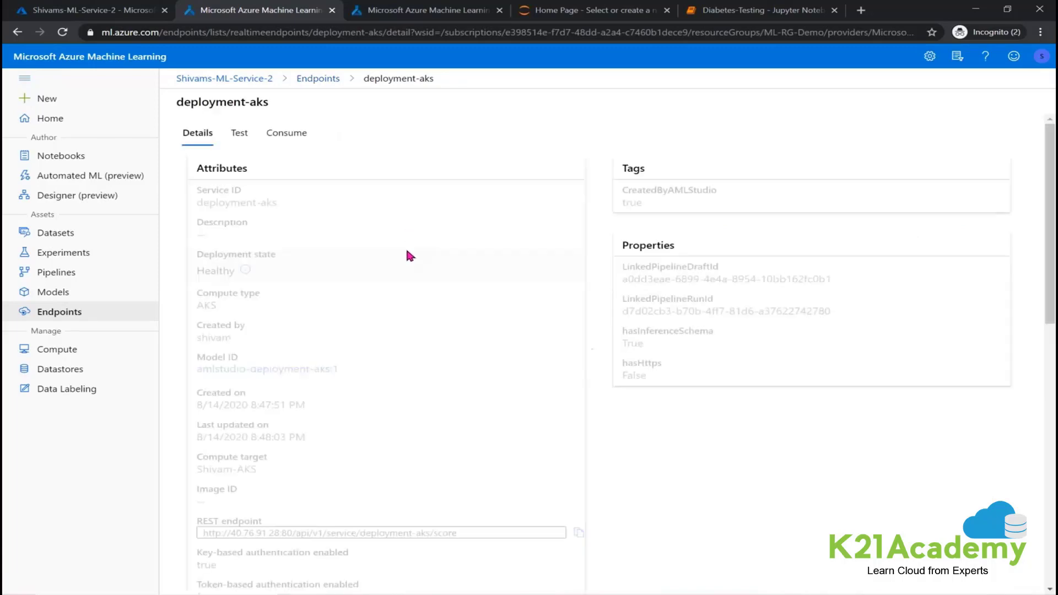
click(281, 135)
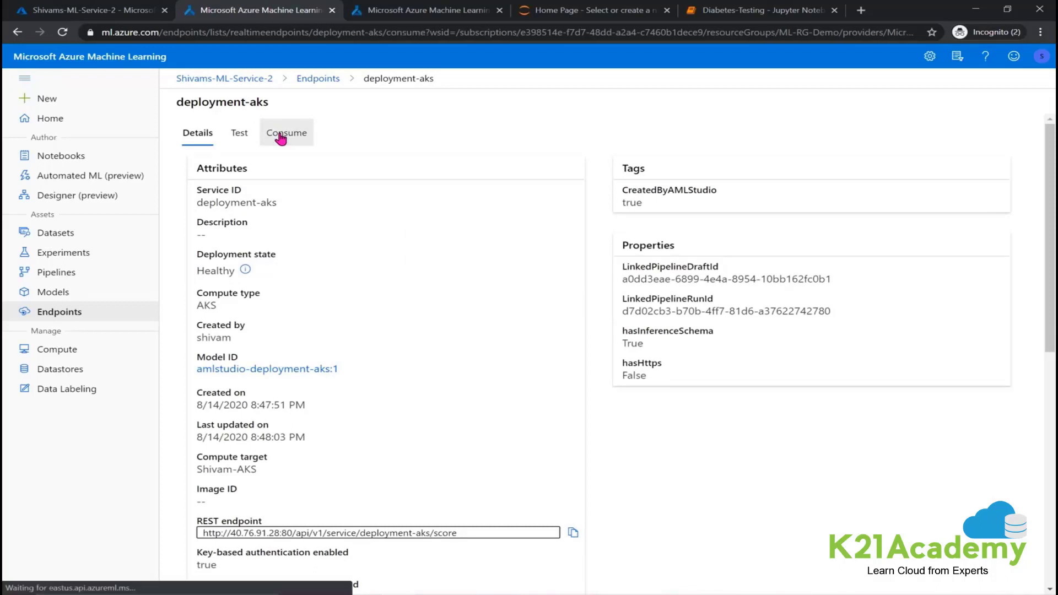
drag(194, 202, 422, 202)
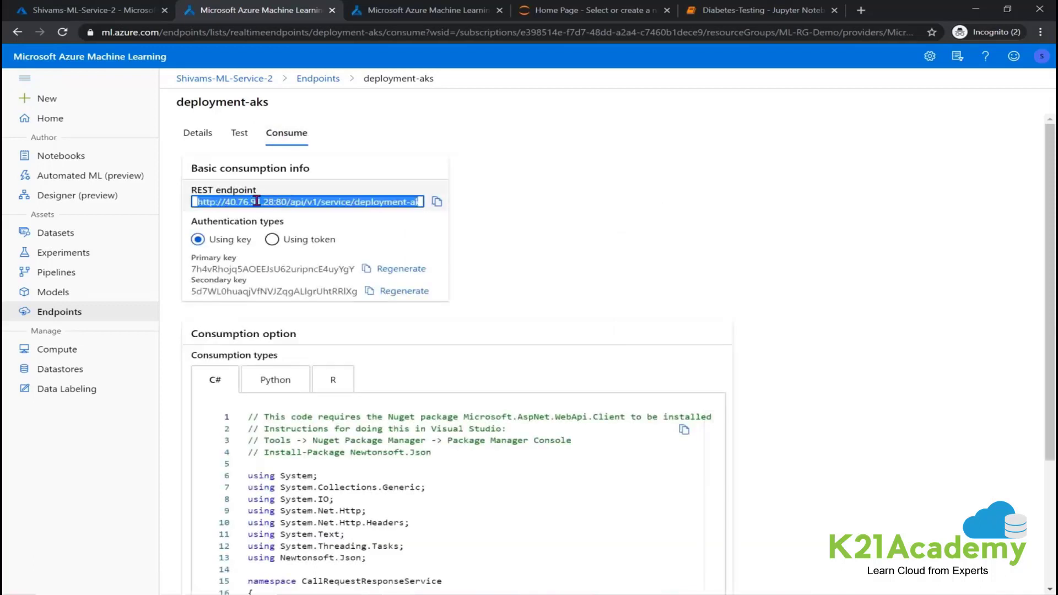
double_click(286, 269)
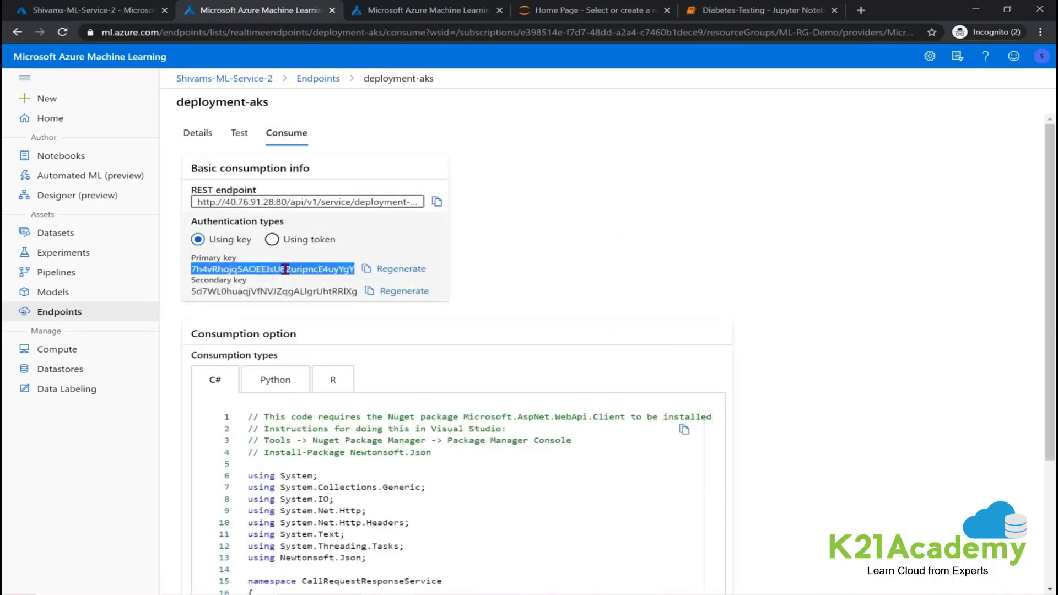
Switch to Microsoft Whiteboard, review the AKS, mobile app and compute instance part of the diagram, and minimize the whiteboard
click(447, 592)
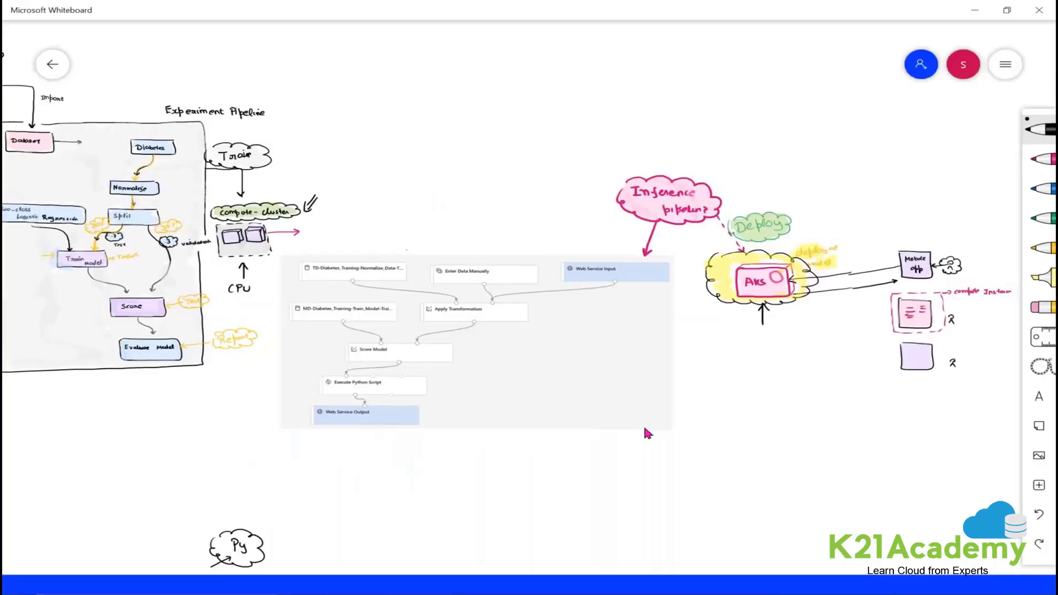
drag(904, 304, 691, 286)
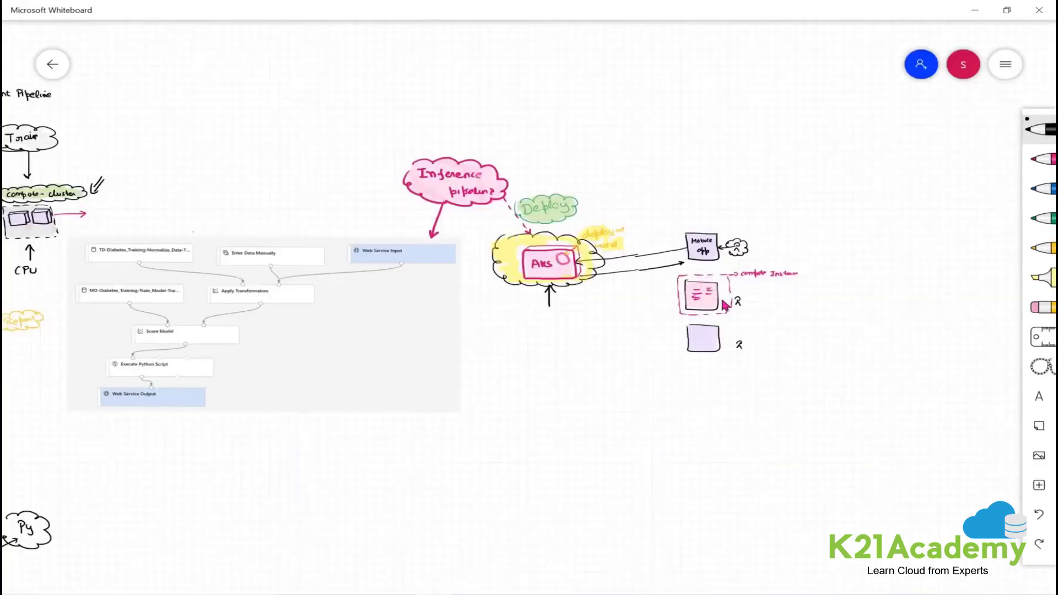
drag(844, 299, 723, 297)
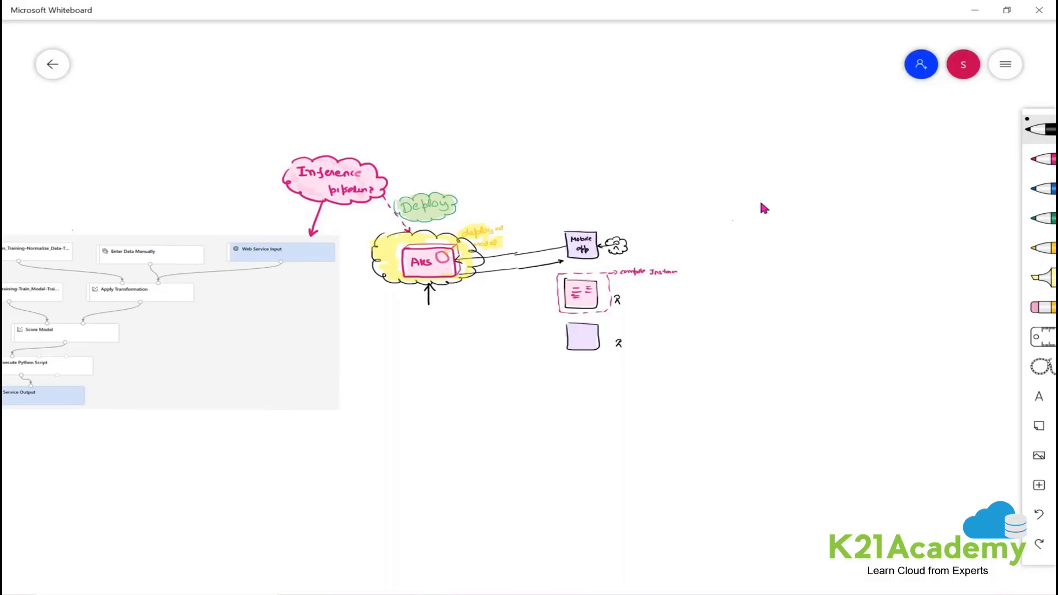
click(971, 14)
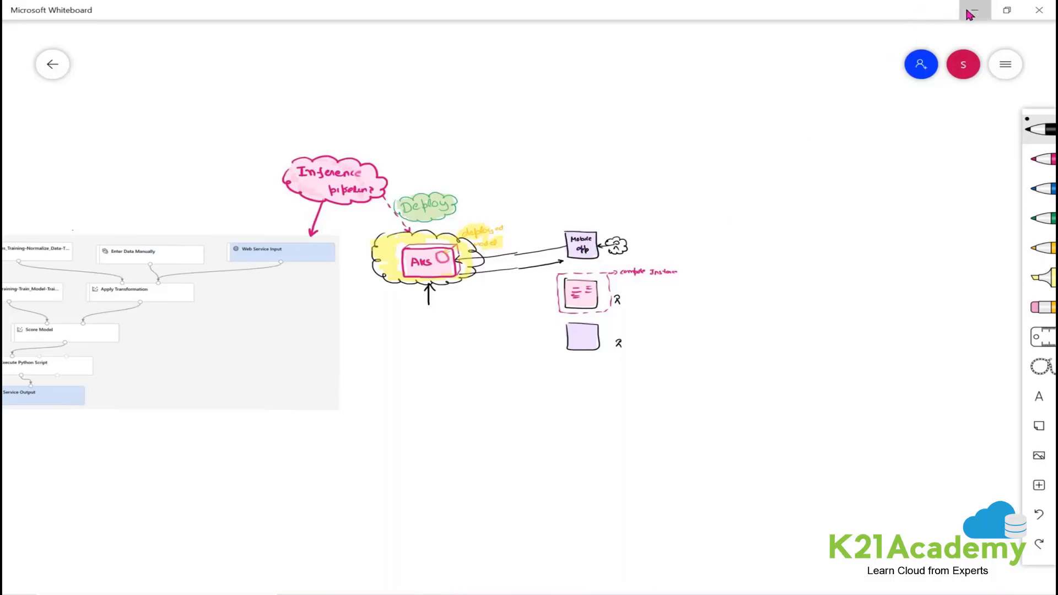
Switch to the Diabetes-Testing Jupyter notebook and highlight the endpoint URL and the key in its first code cell
click(717, 13)
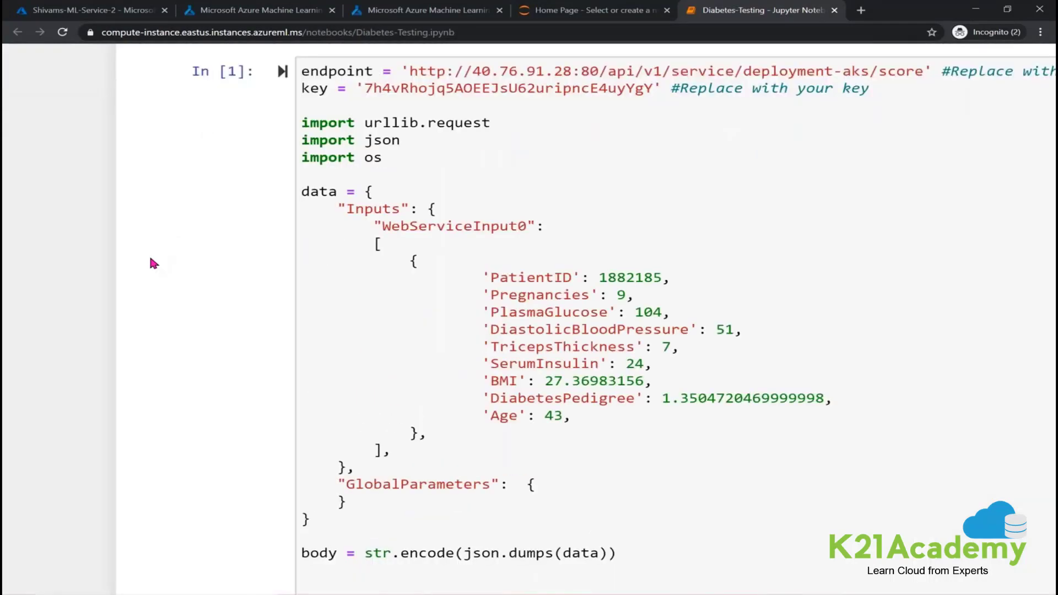
drag(796, 156, 280, 156)
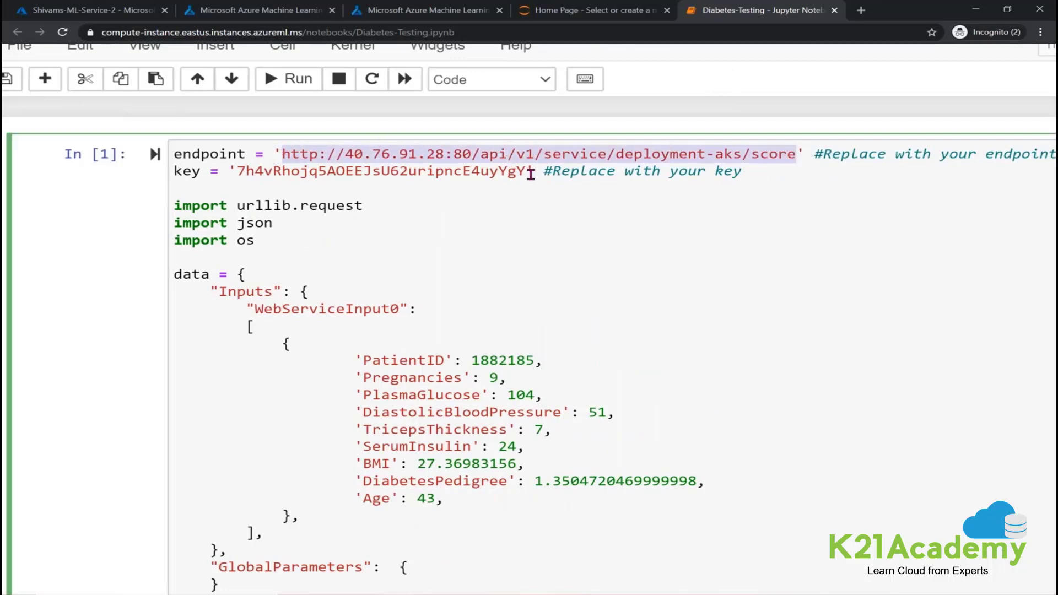
drag(527, 171, 236, 176)
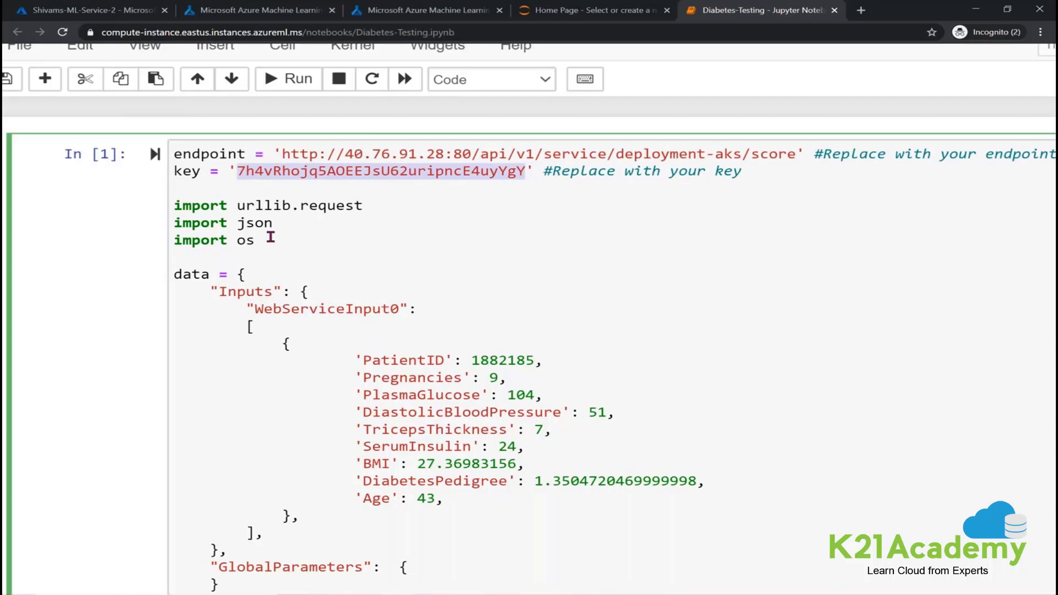
Highlight the patient input fields from PatientID to Age in the WebServiceInput0 data
drag(363, 360, 455, 484)
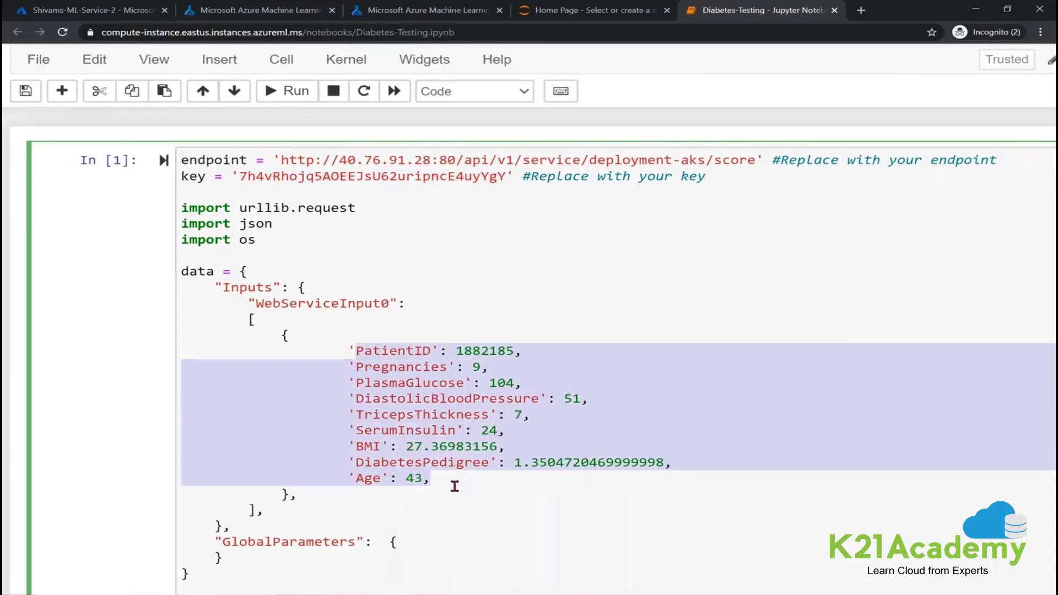
click(476, 370)
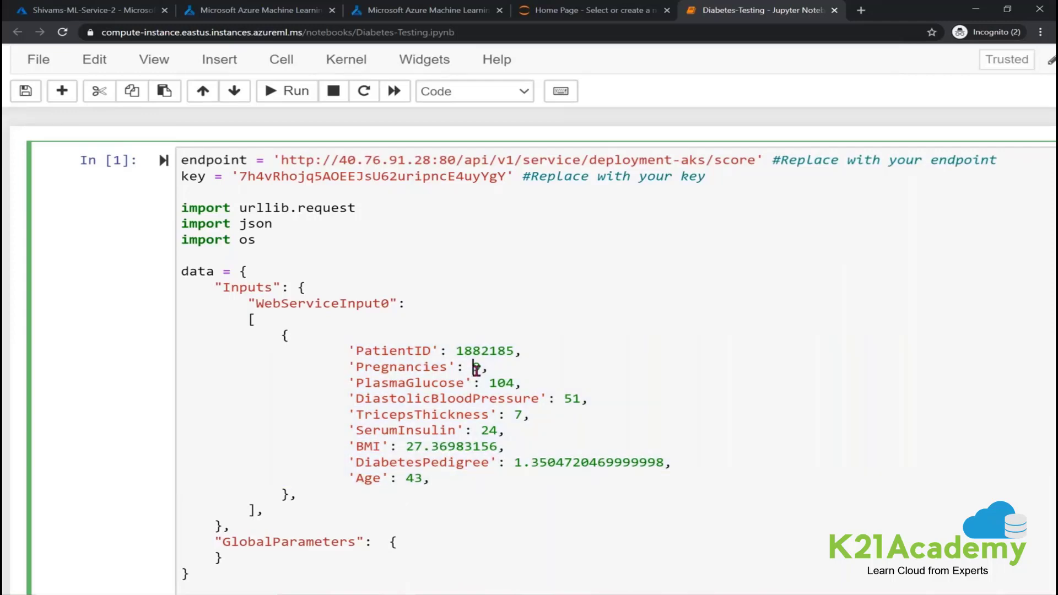
click(465, 484)
drag(461, 486, 354, 349)
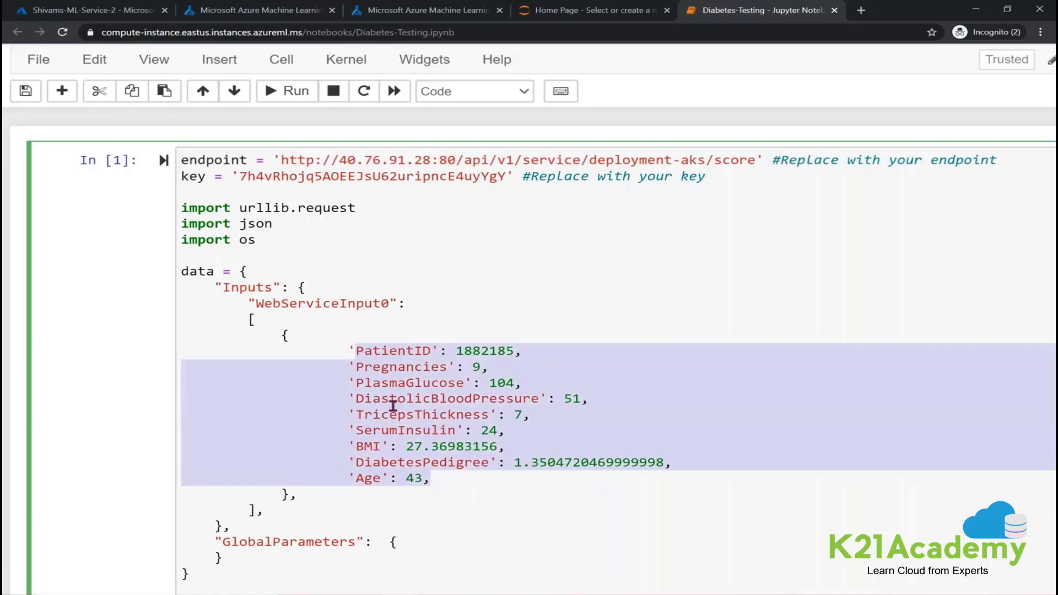
click(81, 408)
Examine the cell's printed output at an enlarged size, highlighting the patient, prediction and probability values, and leave the notebook window
scroll(81, 409, down, 3)
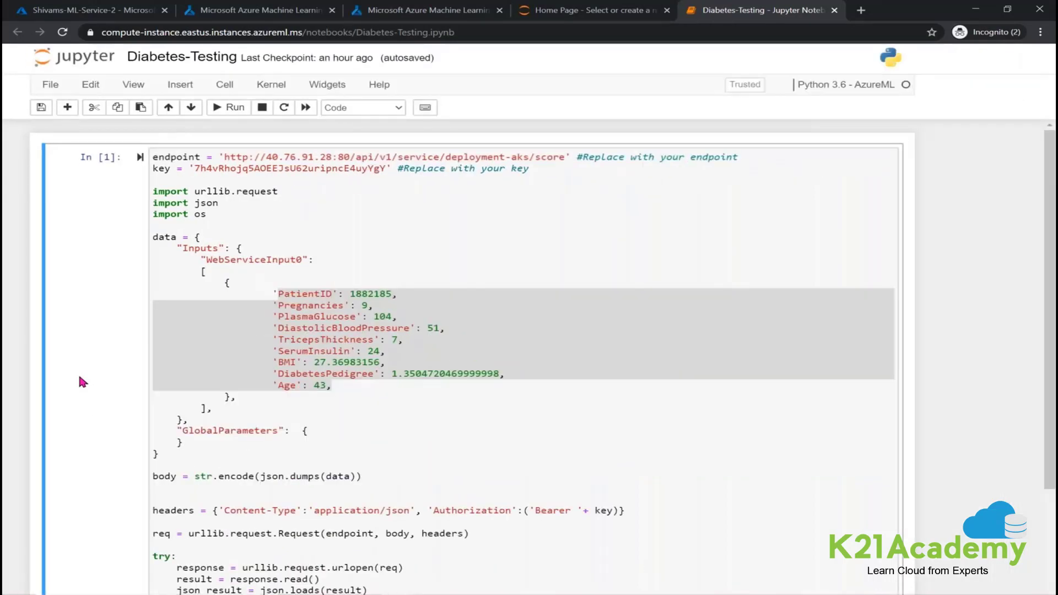
scroll(80, 378, down, 5)
key(ctrl+plus)
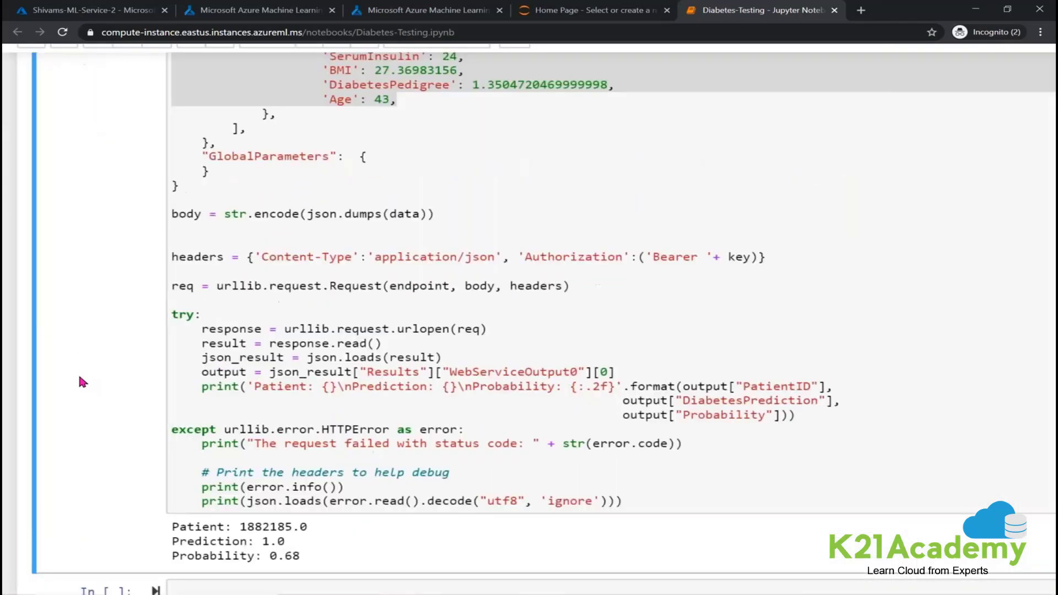
key(ctrl+plus)
scroll(81, 381, down, 3)
key(ctrl+plus)
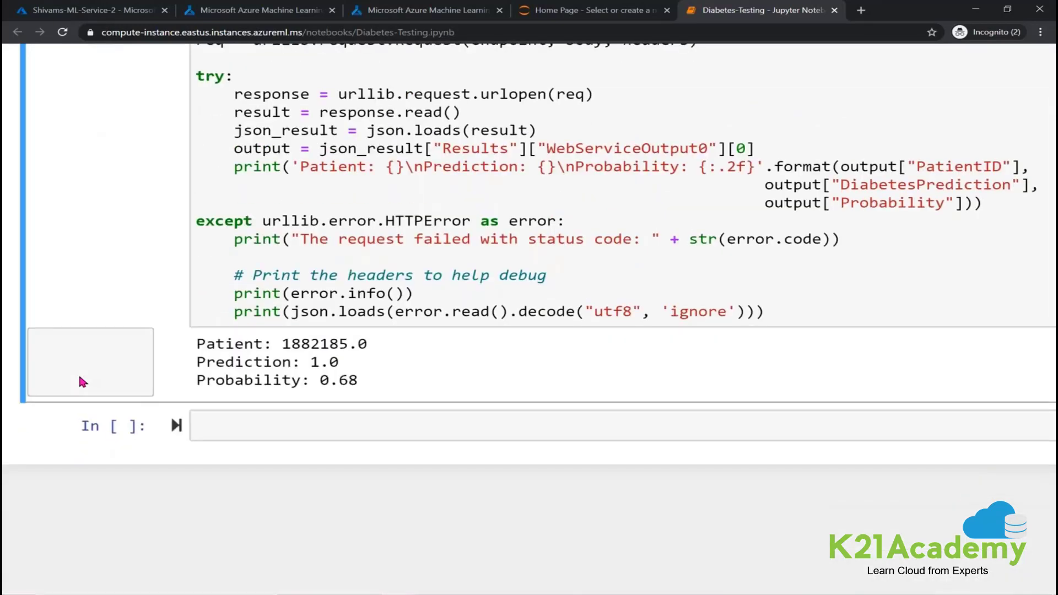
key(ctrl+plus)
key(ctrl+plus)
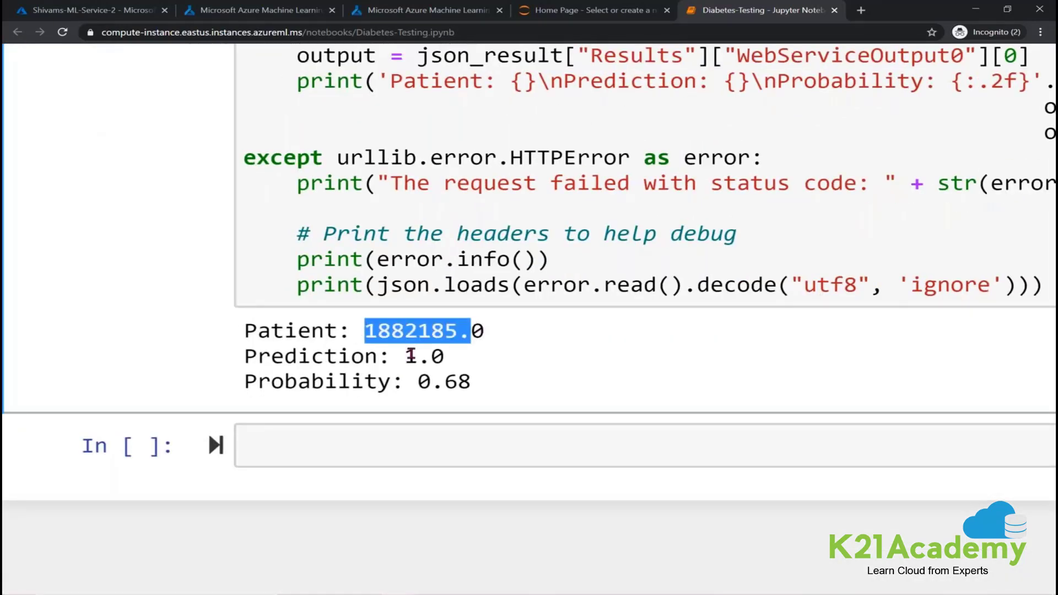
drag(446, 358, 399, 356)
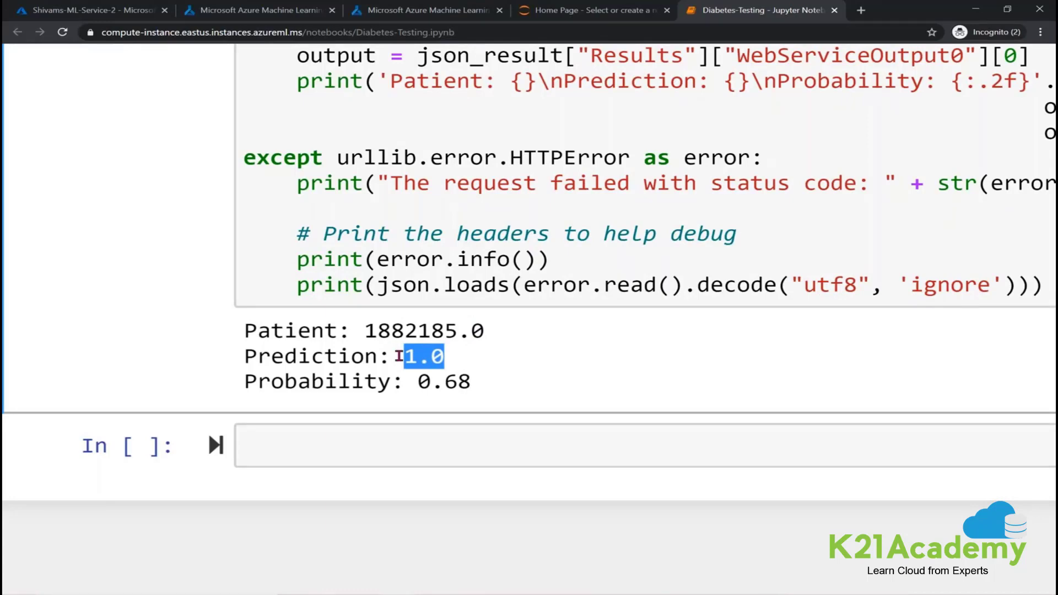
drag(480, 389, 413, 382)
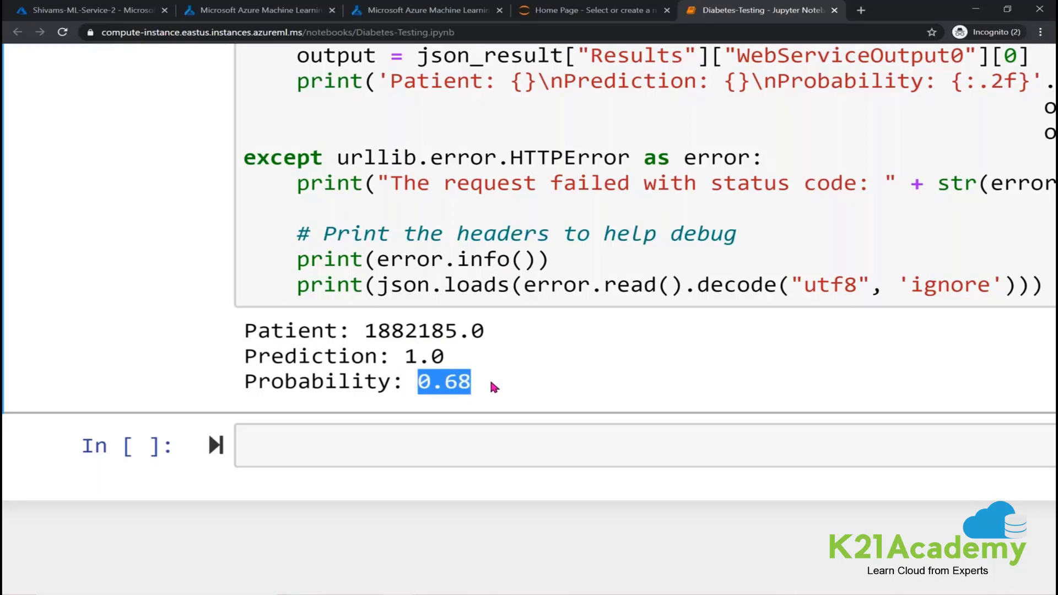
key(alt+Tab)
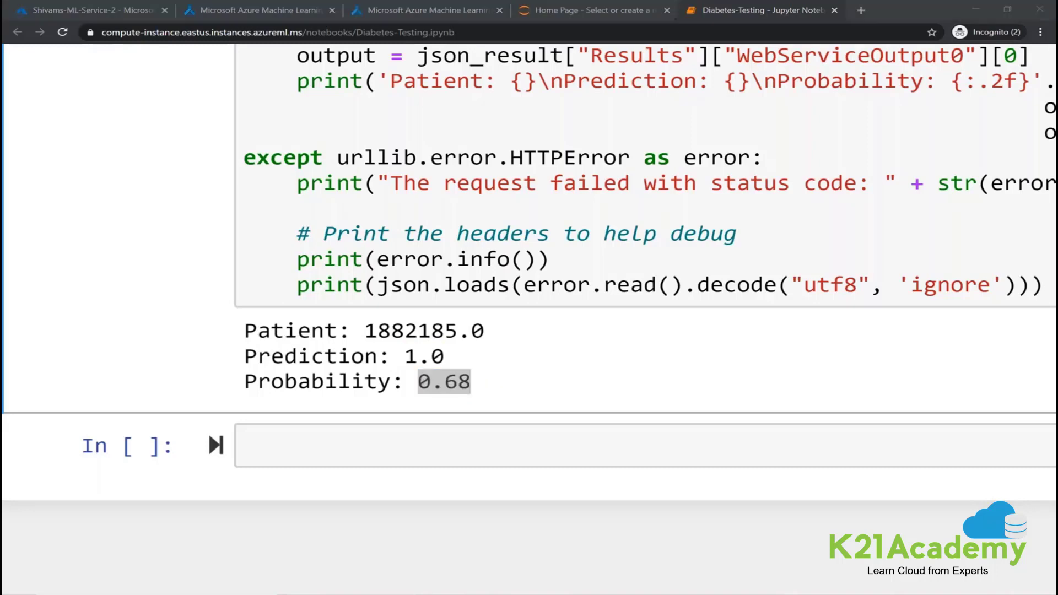